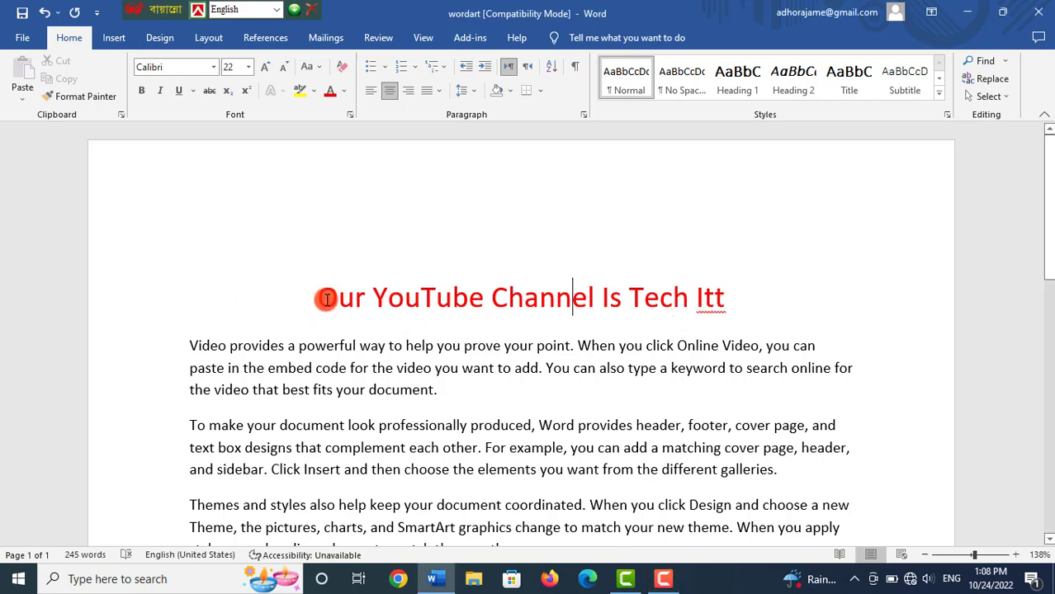
Step: Cut the red heading "Our YouTube Channel Is Tech Itt" from above the first paragraph
{"action": "left_click_drag", "start_coordinate": [316, 299], "coordinate": [882, 316]}
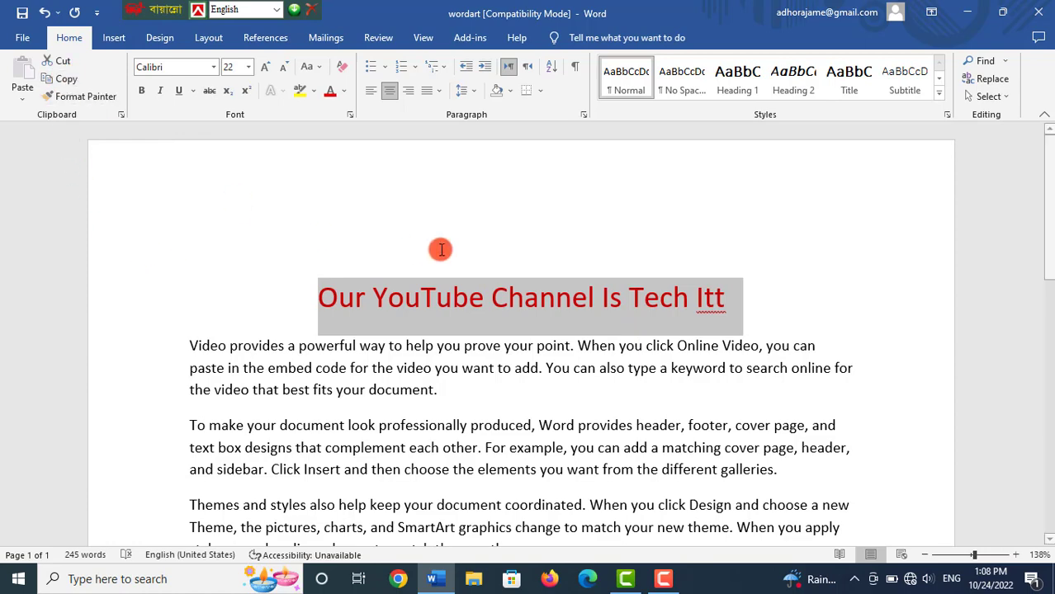
{"action": "left_click", "coordinate": [524, 305]}
{"action": "scroll", "coordinate": [516, 330], "scroll_direction": "down", "scroll_amount": 1}
{"action": "scroll", "coordinate": [517, 332], "scroll_direction": "up", "scroll_amount": 1}
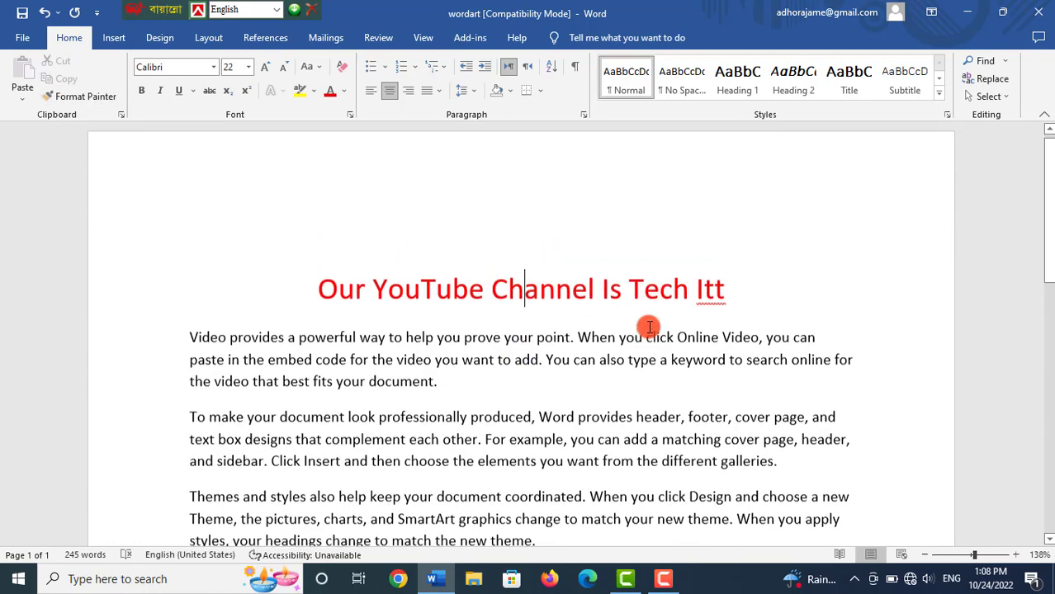
{"action": "left_click_drag", "start_coordinate": [740, 298], "coordinate": [326, 297]}
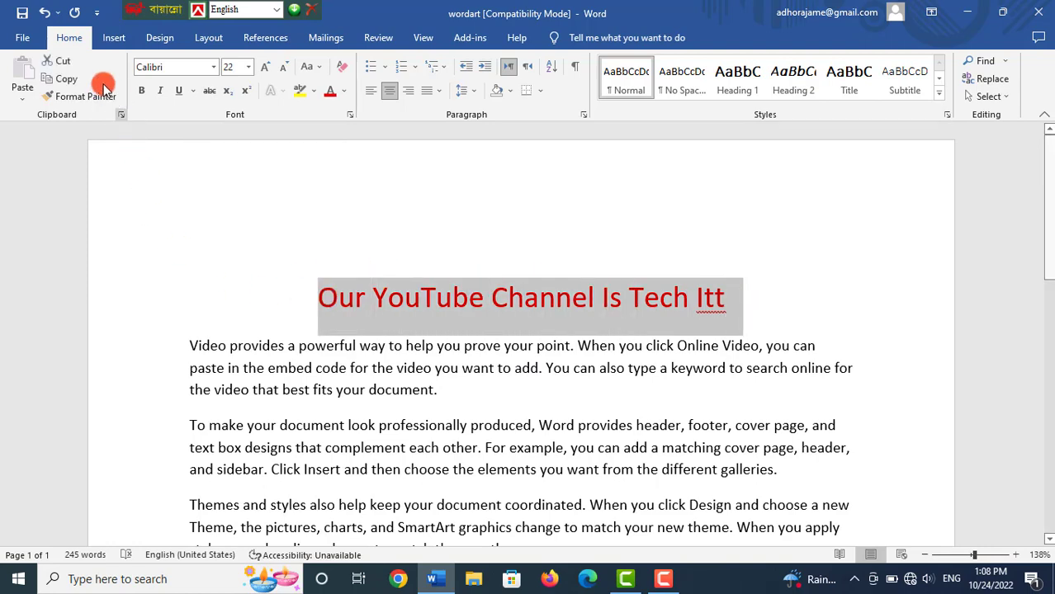
{"action": "left_click", "coordinate": [68, 64]}
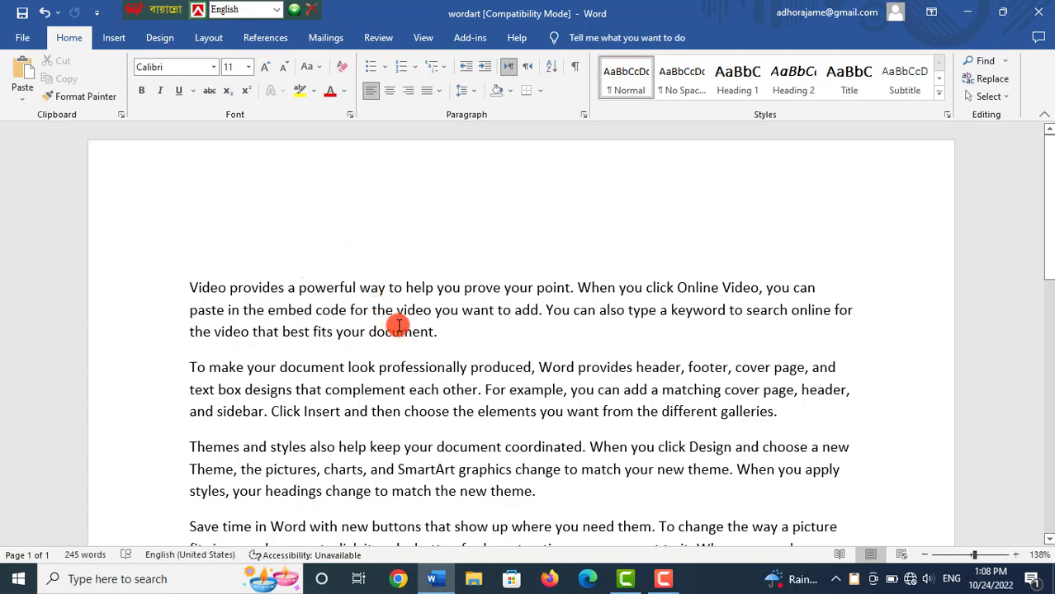
Step: Add an empty line after the first paragraph and paste the cut heading there
{"action": "scroll", "coordinate": [215, 421], "scroll_direction": "down", "scroll_amount": 5}
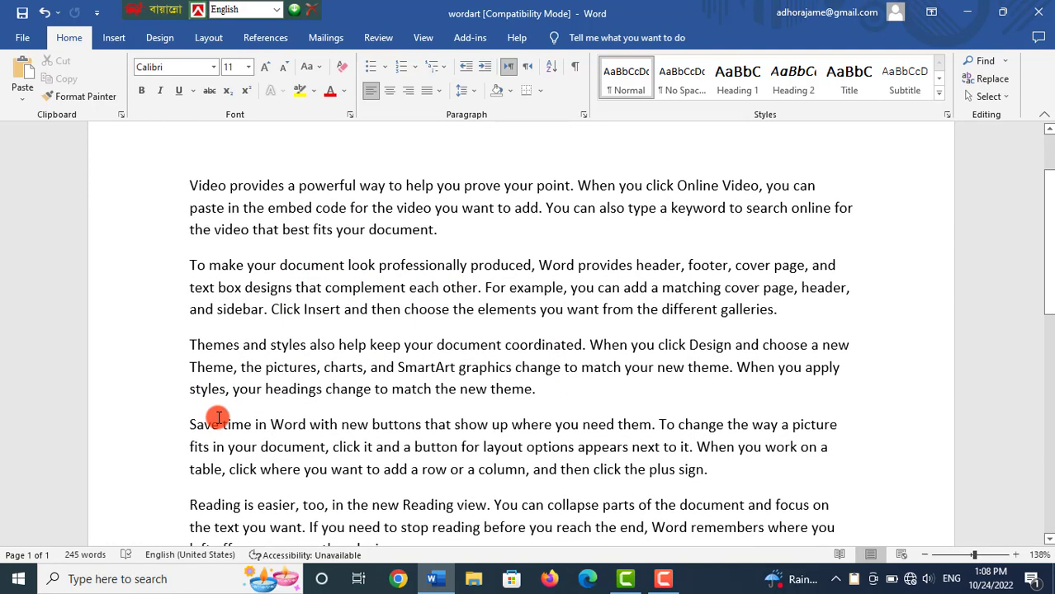
{"action": "left_click", "coordinate": [308, 345]}
{"action": "scroll", "coordinate": [377, 343], "scroll_direction": "up", "scroll_amount": 4}
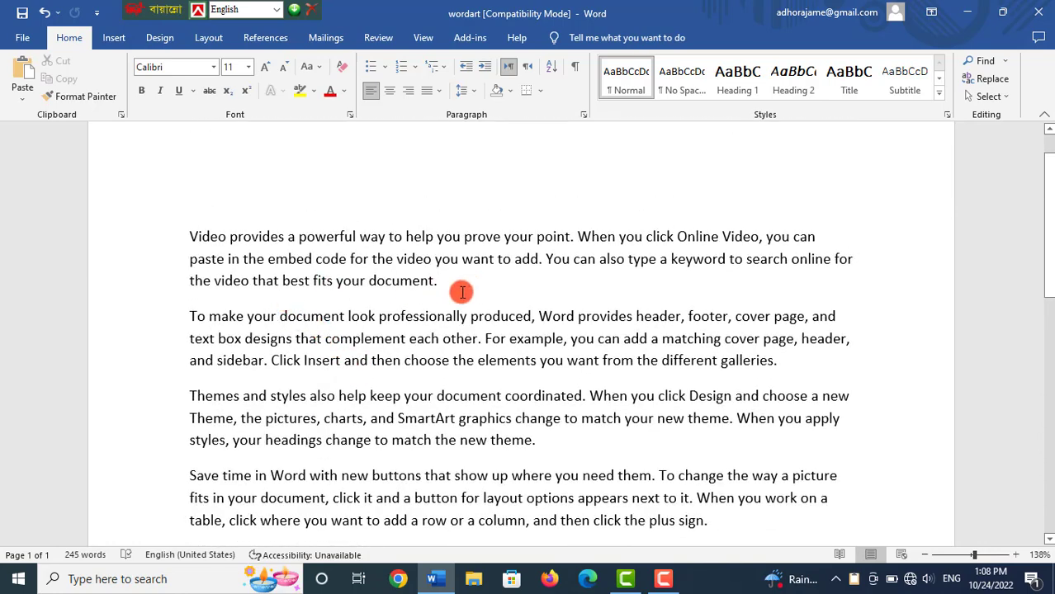
{"action": "key", "text": "Return"}
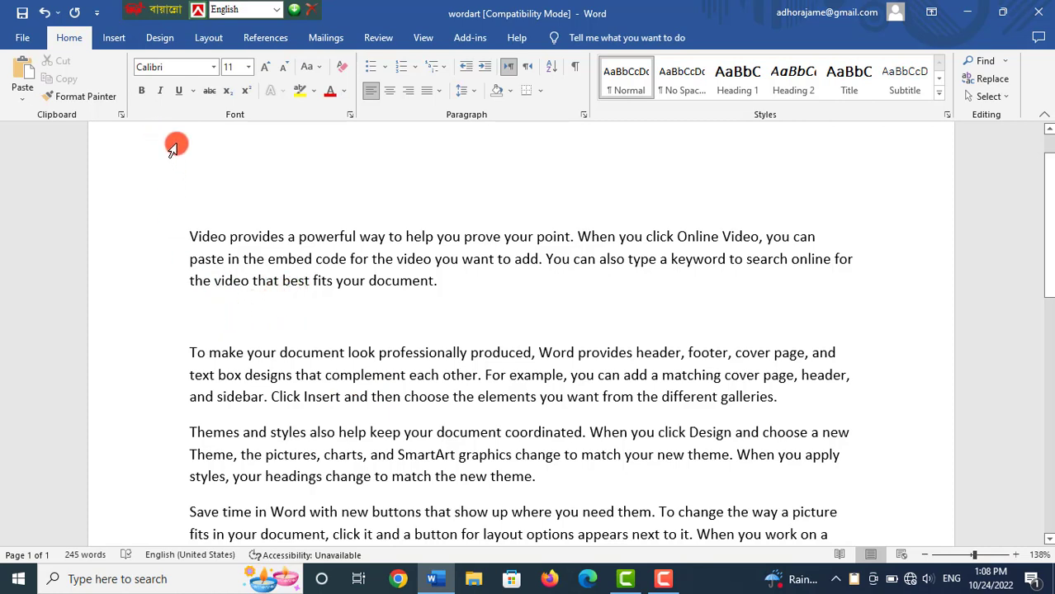
{"action": "left_click", "coordinate": [20, 83]}
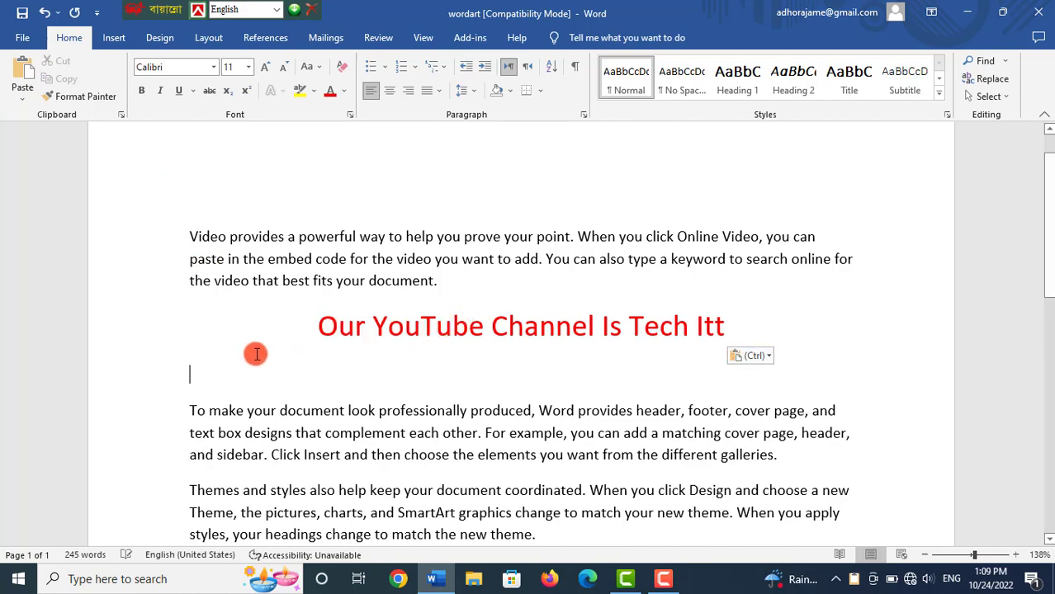
Step: Paste four more copies of the heading below the first pasted one, keeping the source formatting
{"action": "key", "text": "ctrl+v"}
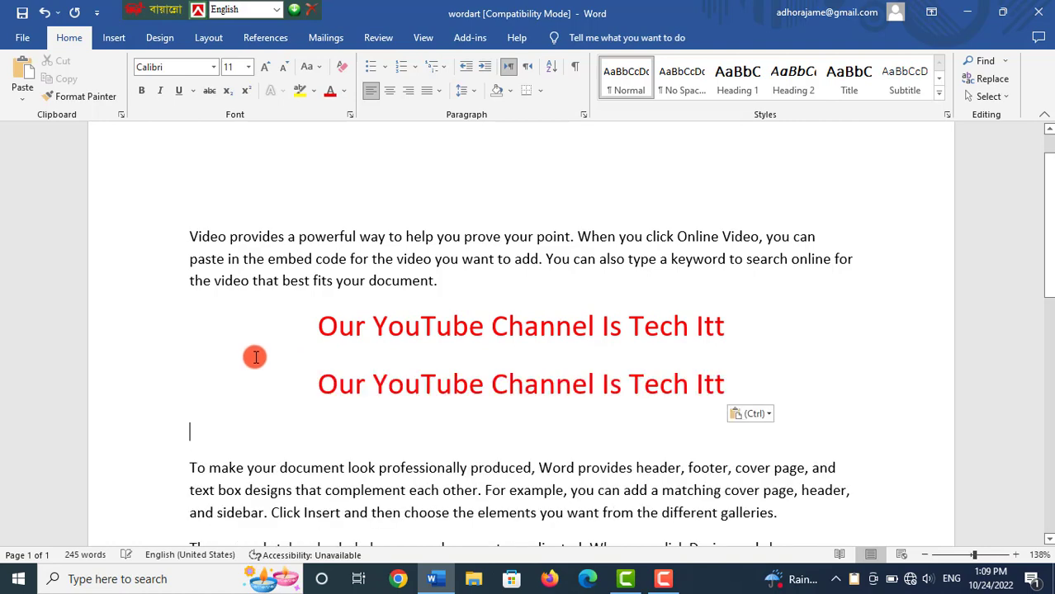
{"action": "right_click", "coordinate": [200, 431]}
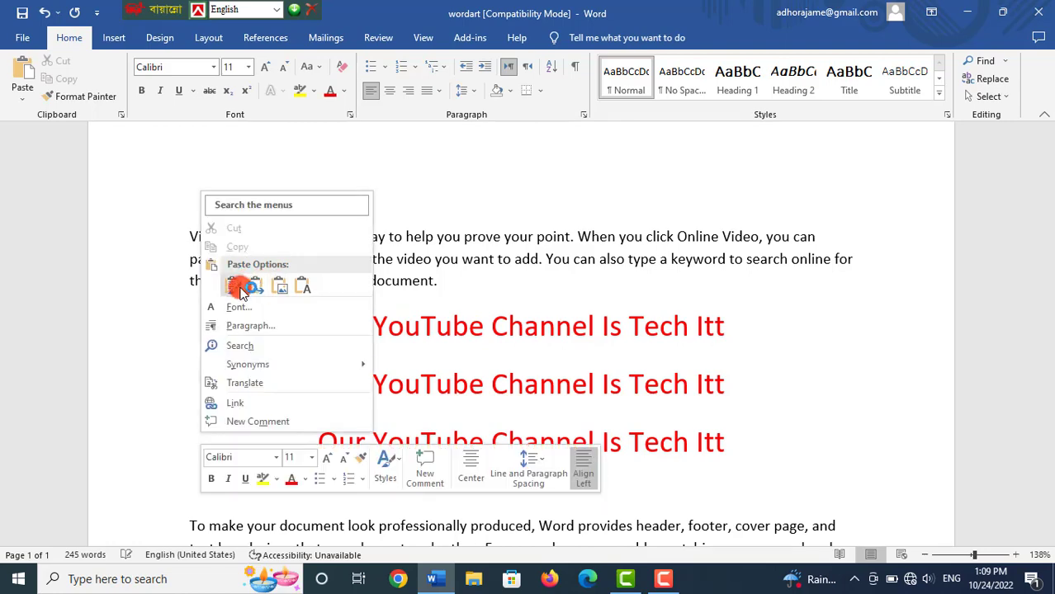
{"action": "left_click", "coordinate": [238, 287]}
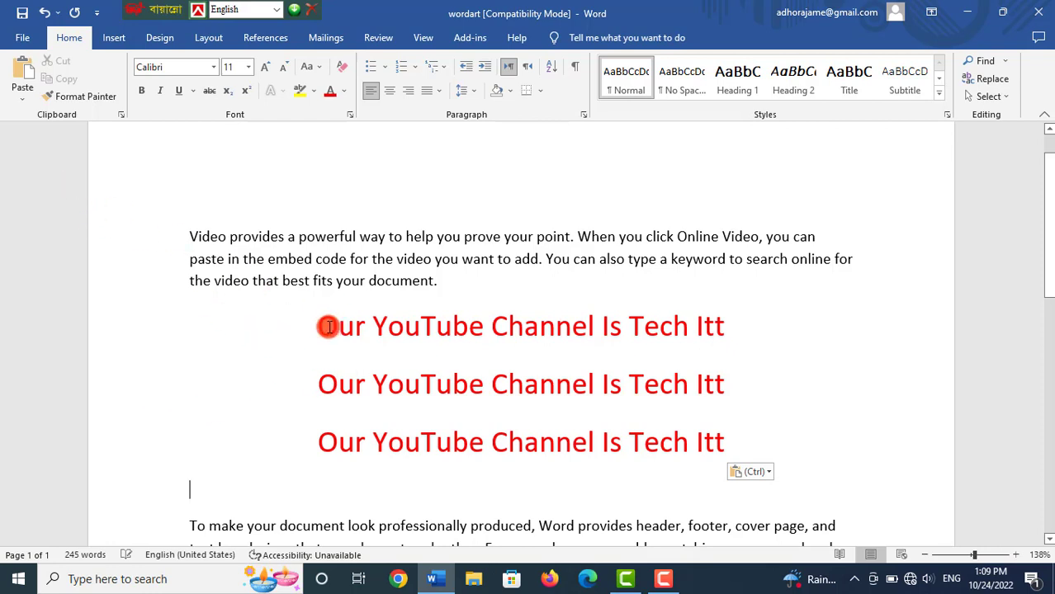
{"action": "left_click", "coordinate": [20, 87]}
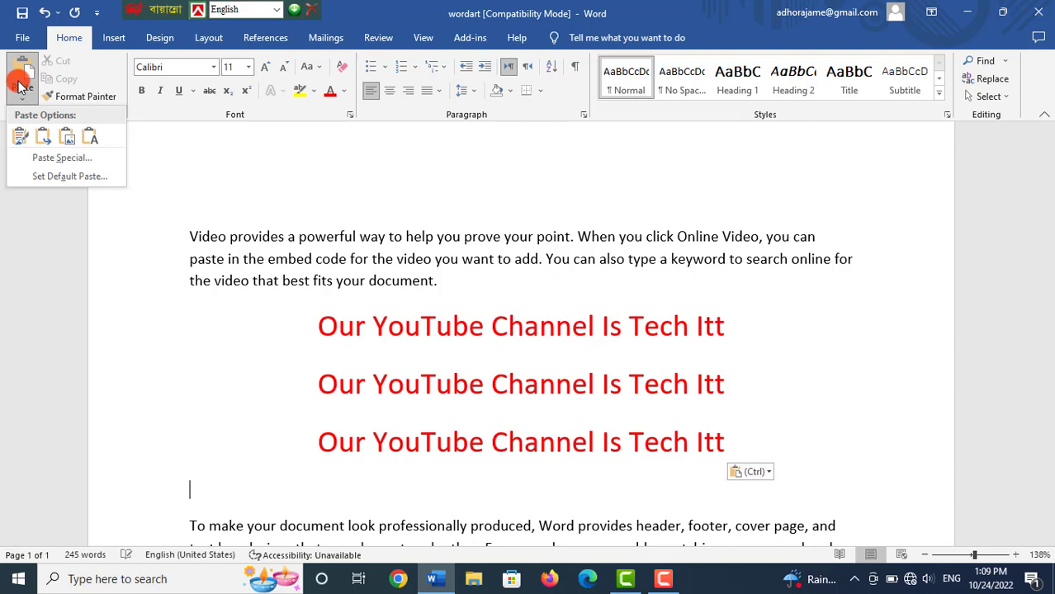
{"action": "left_click", "coordinate": [310, 353]}
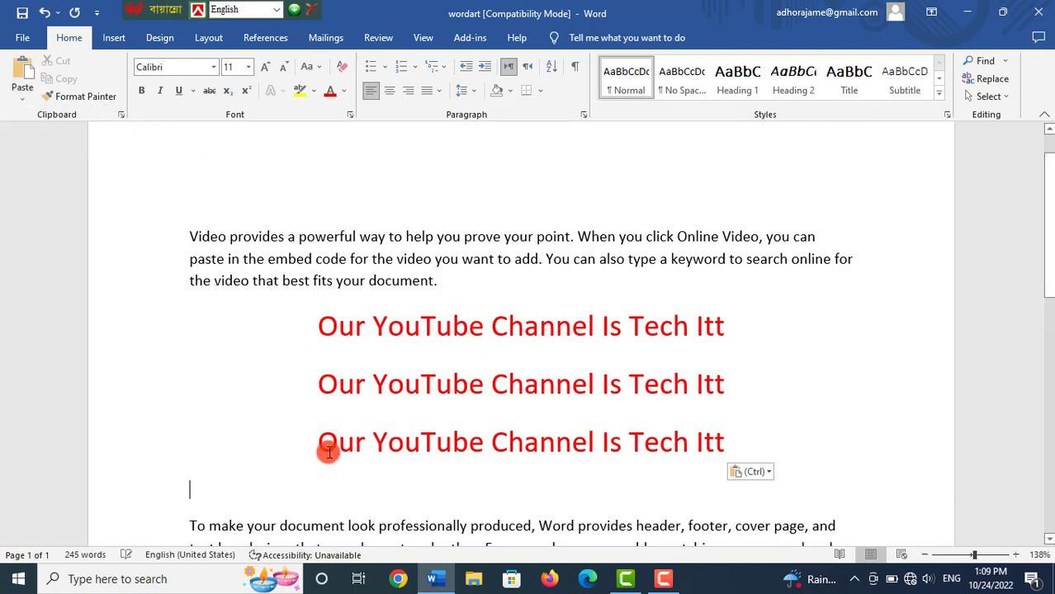
{"action": "key", "text": "ctrl+v"}
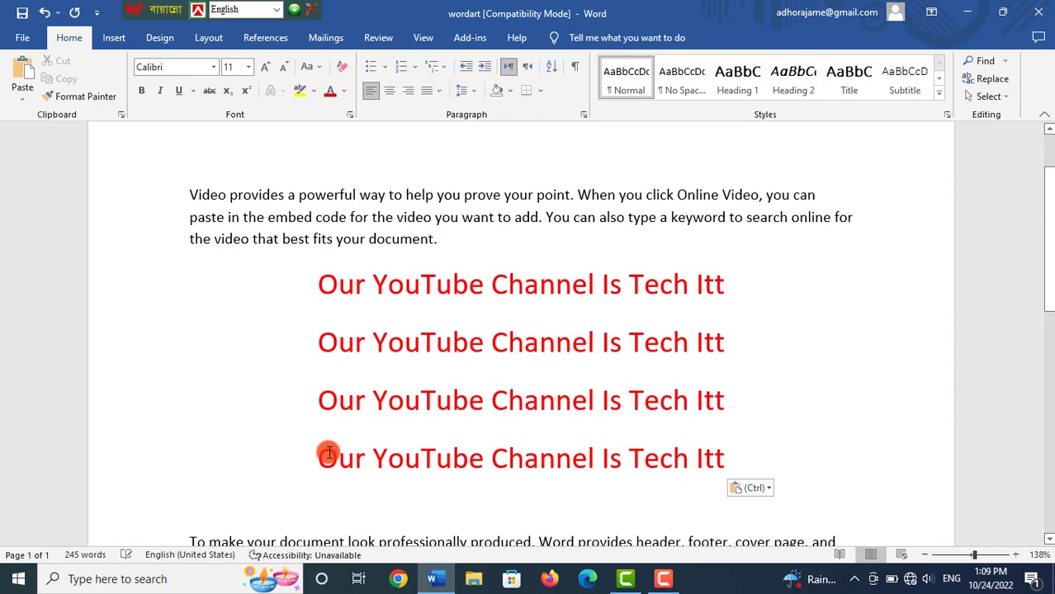
{"action": "left_click", "coordinate": [276, 502]}
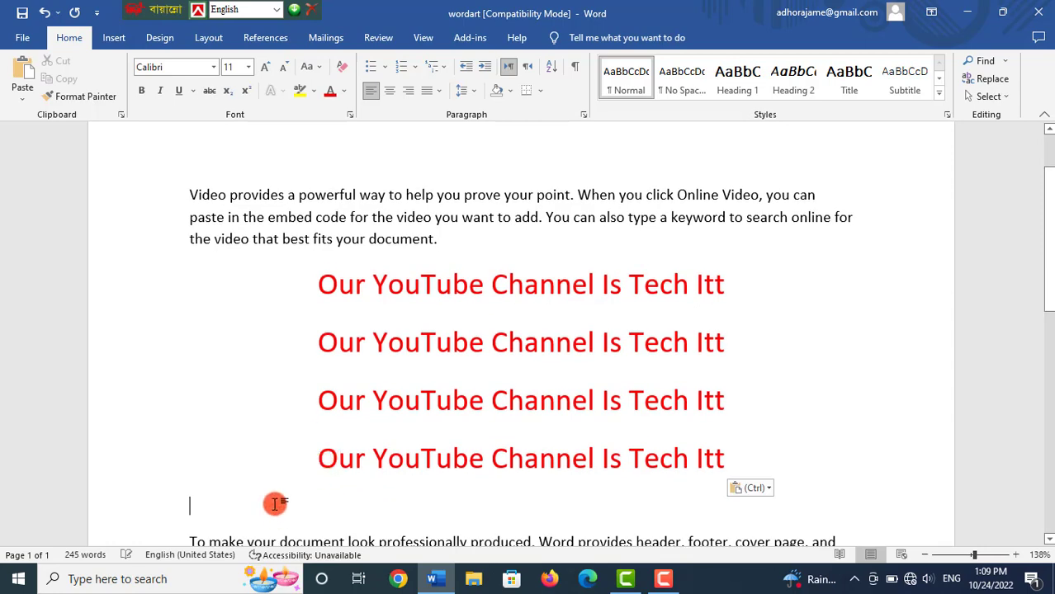
{"action": "right_click", "coordinate": [277, 502]}
{"action": "left_click", "coordinate": [307, 359]}
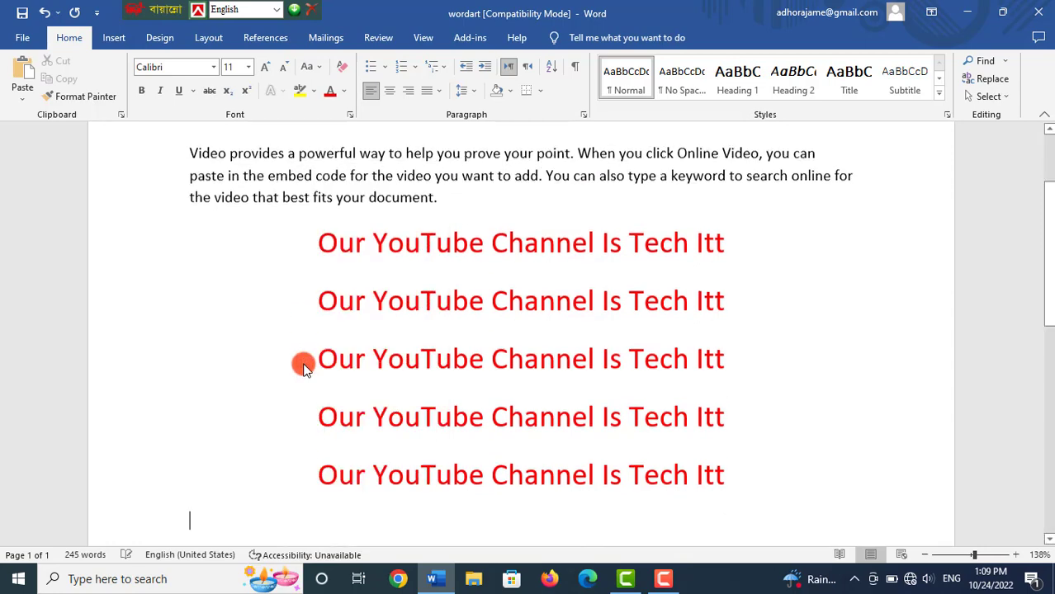
Step: Delete all five pasted headings and the empty line between the first and second paragraphs
{"action": "left_click_drag", "start_coordinate": [310, 288], "coordinate": [793, 460]}
{"action": "left_click", "coordinate": [353, 297]}
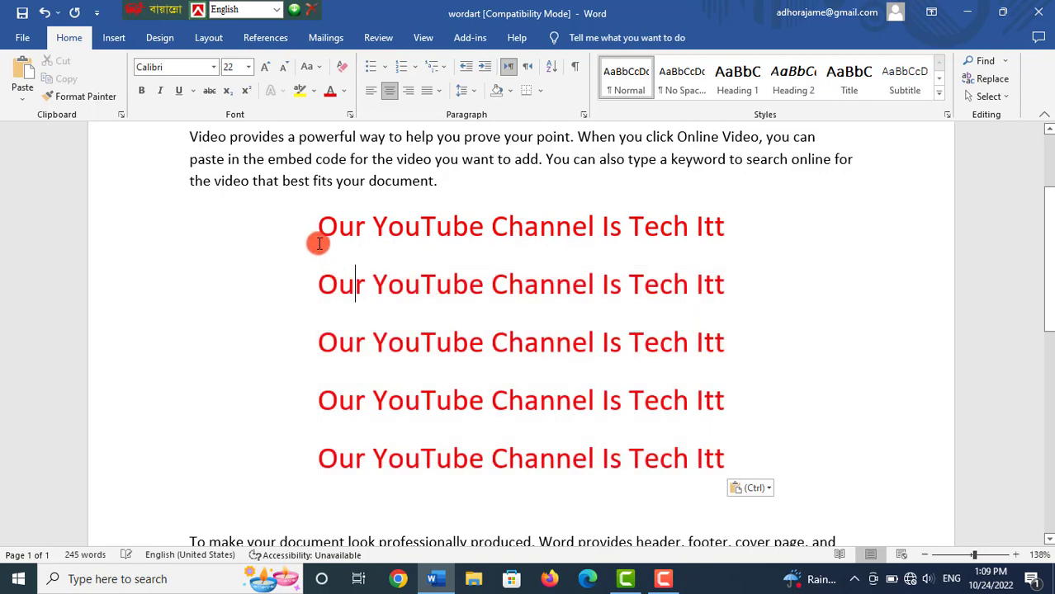
{"action": "left_click_drag", "start_coordinate": [317, 228], "coordinate": [481, 231]}
{"action": "left_click_drag", "start_coordinate": [681, 279], "coordinate": [779, 463]}
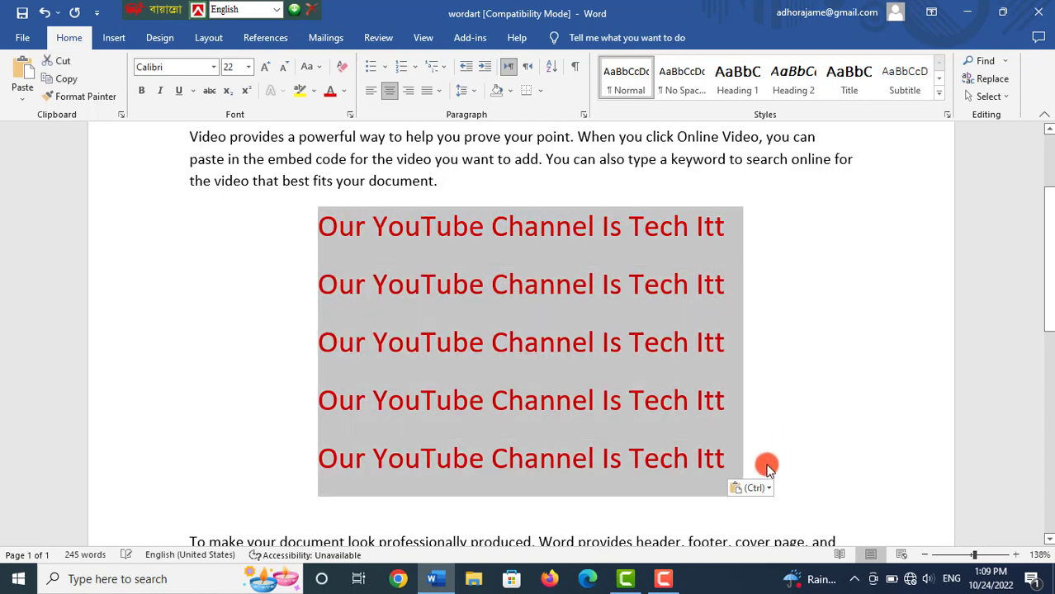
{"action": "key", "text": "Delete"}
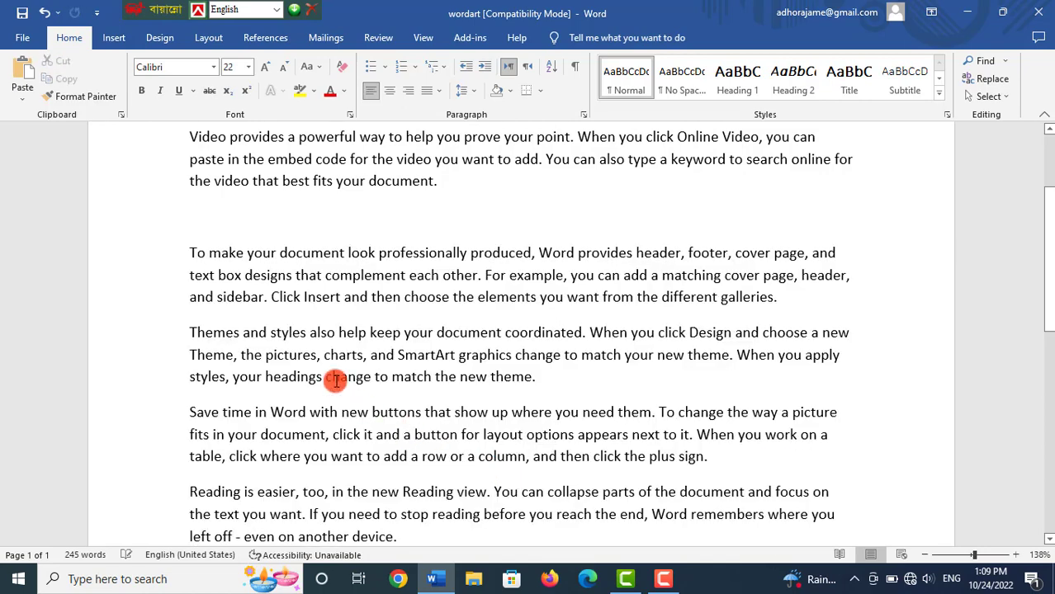
{"action": "key", "text": "Delete"}
Step: Paste the heading back above the first paragraph and remove the extra empty line below it
{"action": "scroll", "coordinate": [248, 276], "scroll_direction": "up", "scroll_amount": 3}
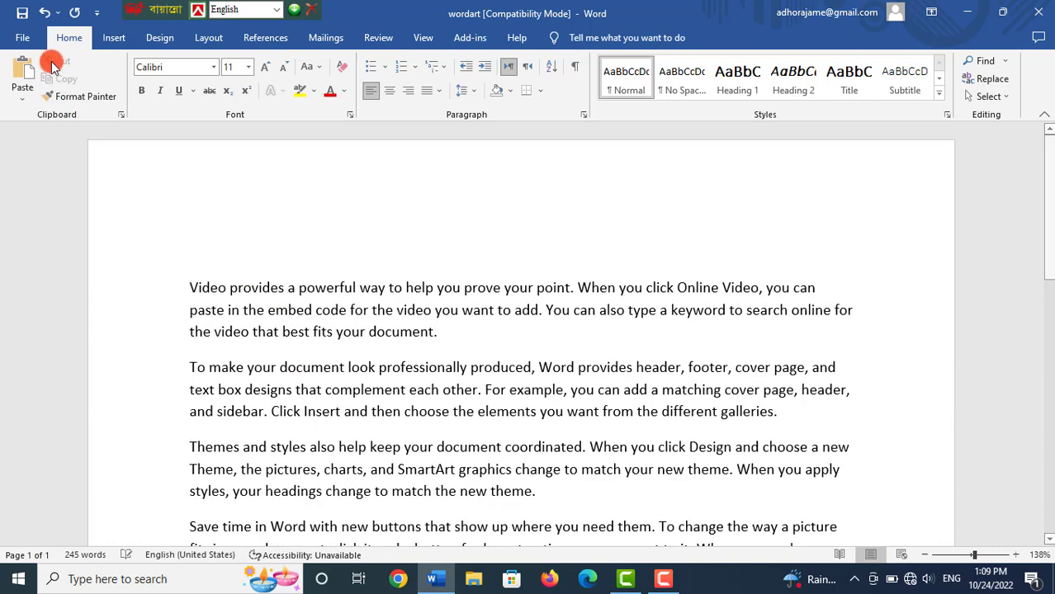
{"action": "left_click", "coordinate": [17, 75]}
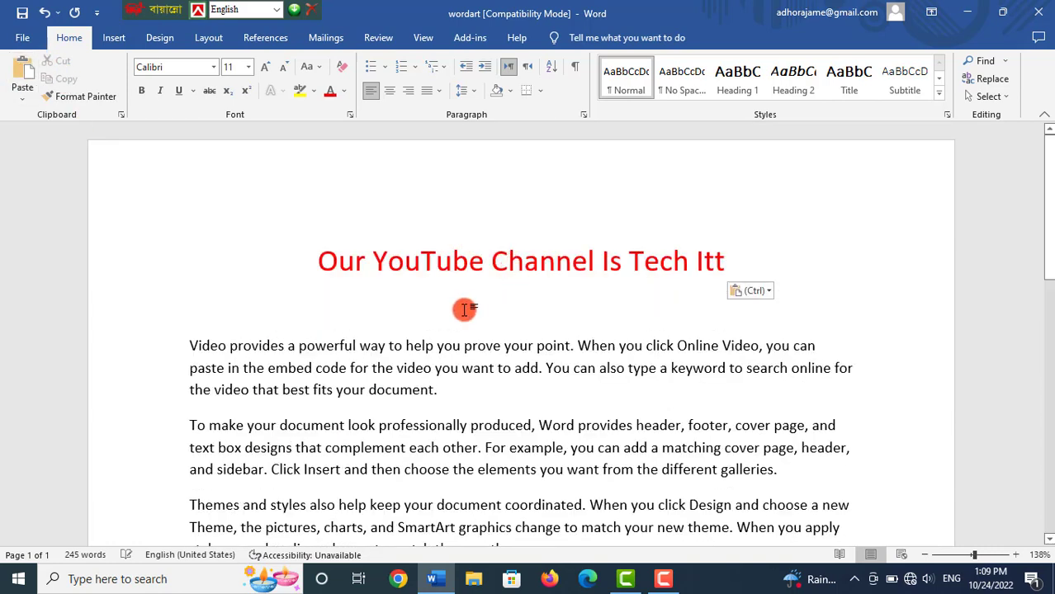
{"action": "key", "text": "BackSpace"}
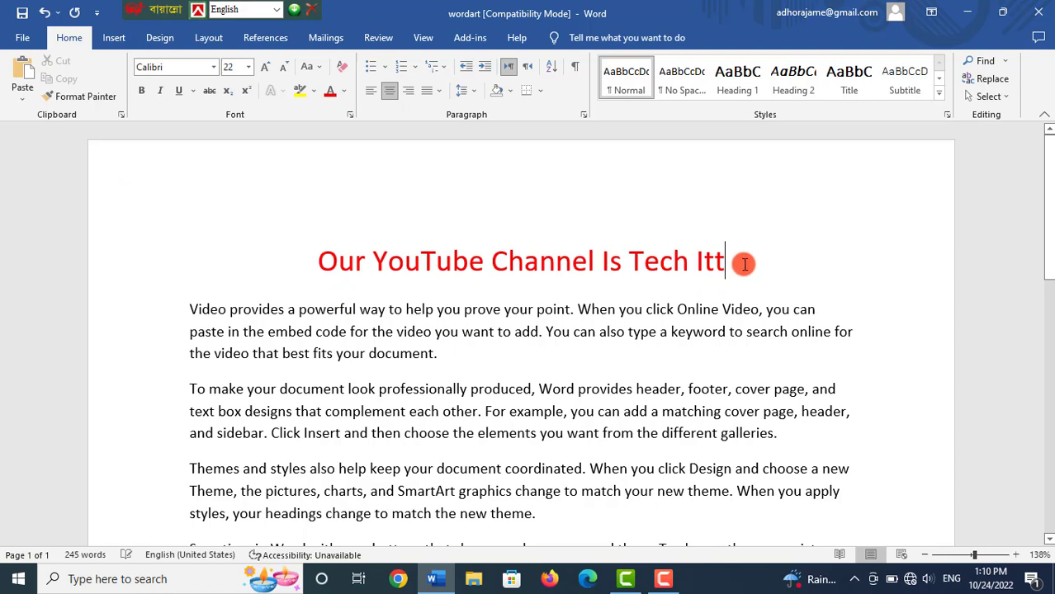
{"action": "left_click_drag", "start_coordinate": [742, 264], "coordinate": [281, 267]}
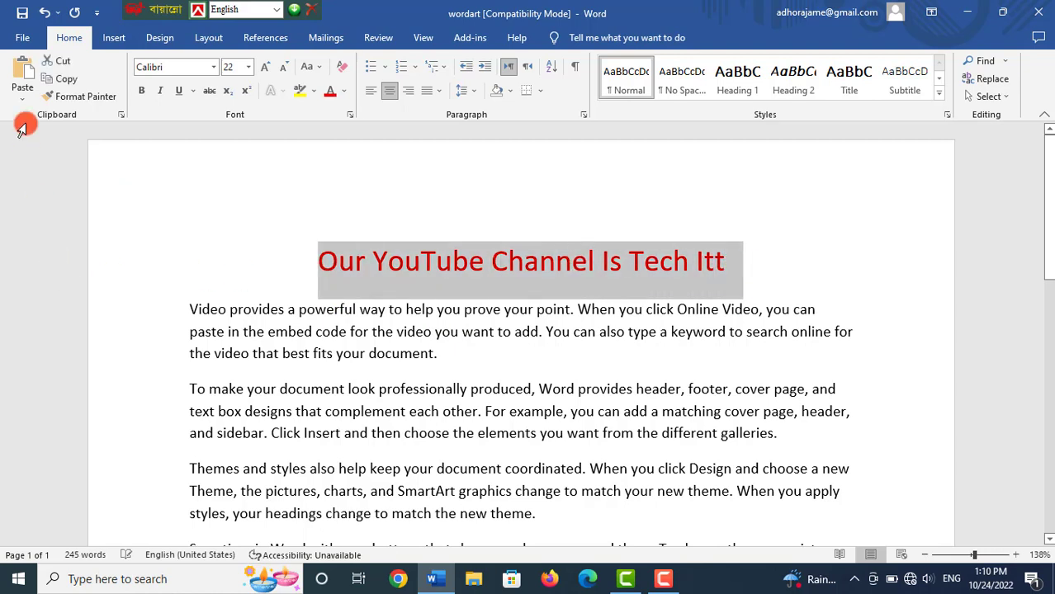
{"action": "left_click", "coordinate": [485, 264]}
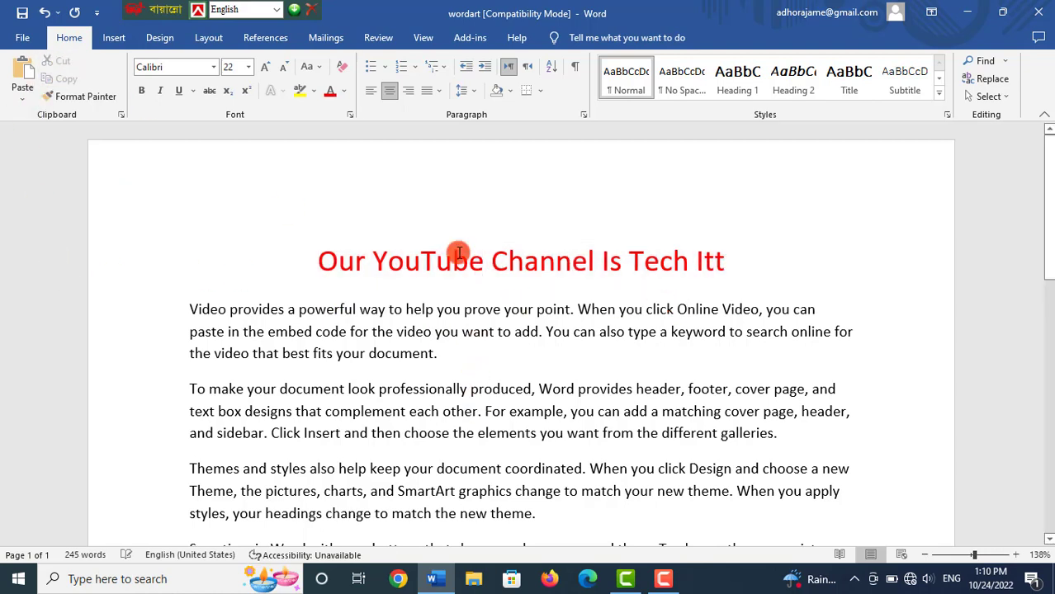
{"action": "left_click", "coordinate": [308, 412]}
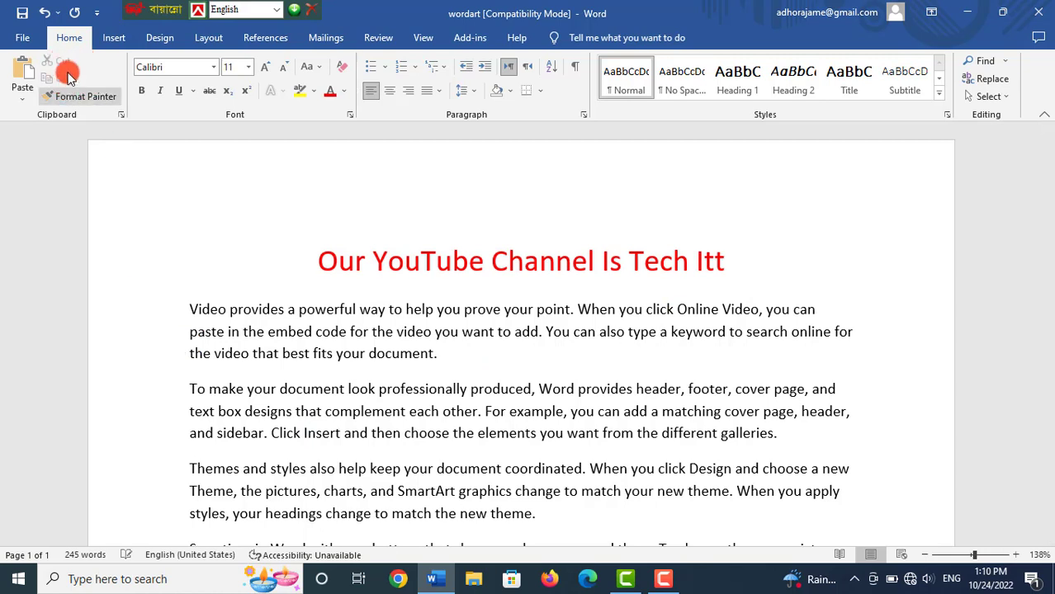
{"action": "left_click", "coordinate": [529, 250]}
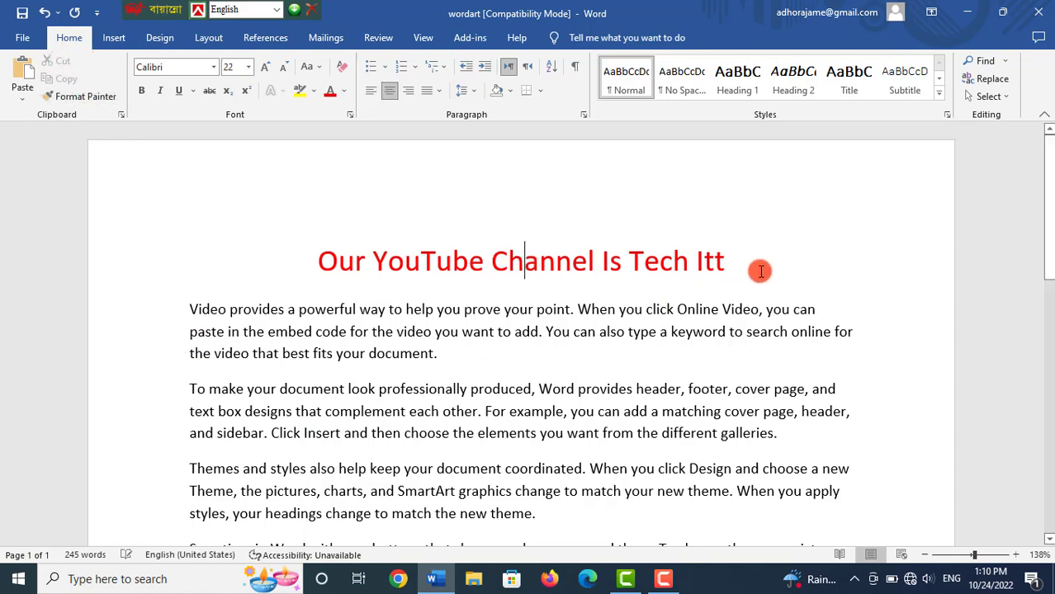
Step: Copy the red heading "Our YouTube Channel Is Tech Itt" to the clipboard
{"action": "left_click_drag", "start_coordinate": [756, 264], "coordinate": [223, 261]}
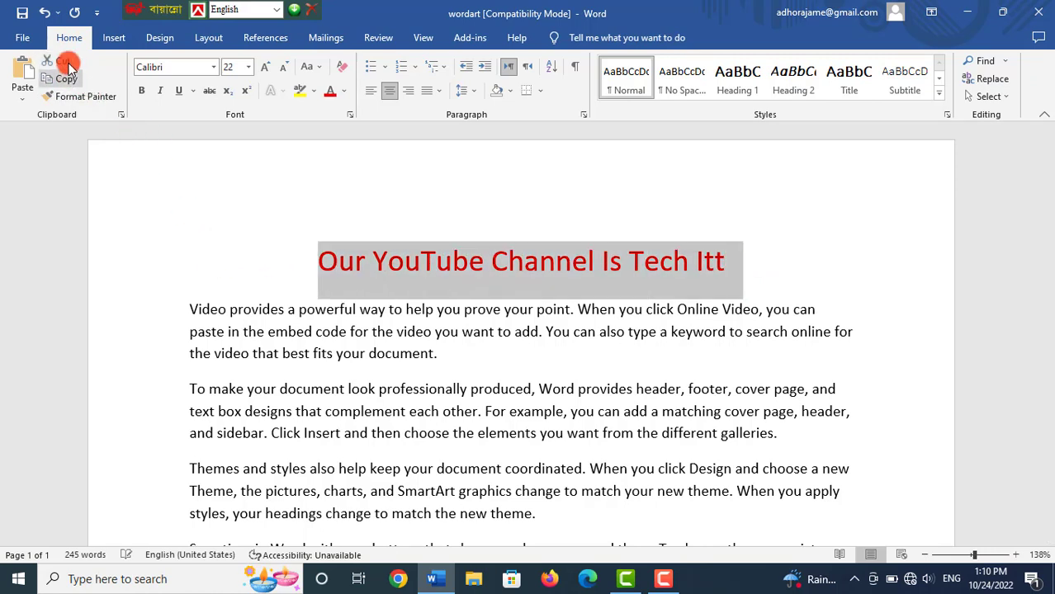
{"action": "left_click", "coordinate": [74, 85]}
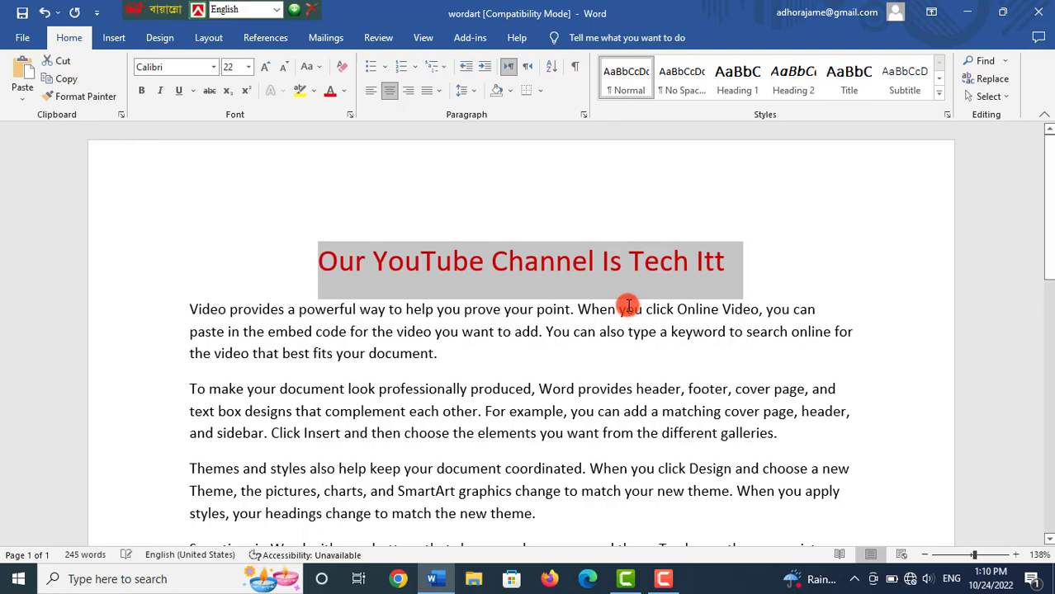
{"action": "left_click", "coordinate": [555, 358]}
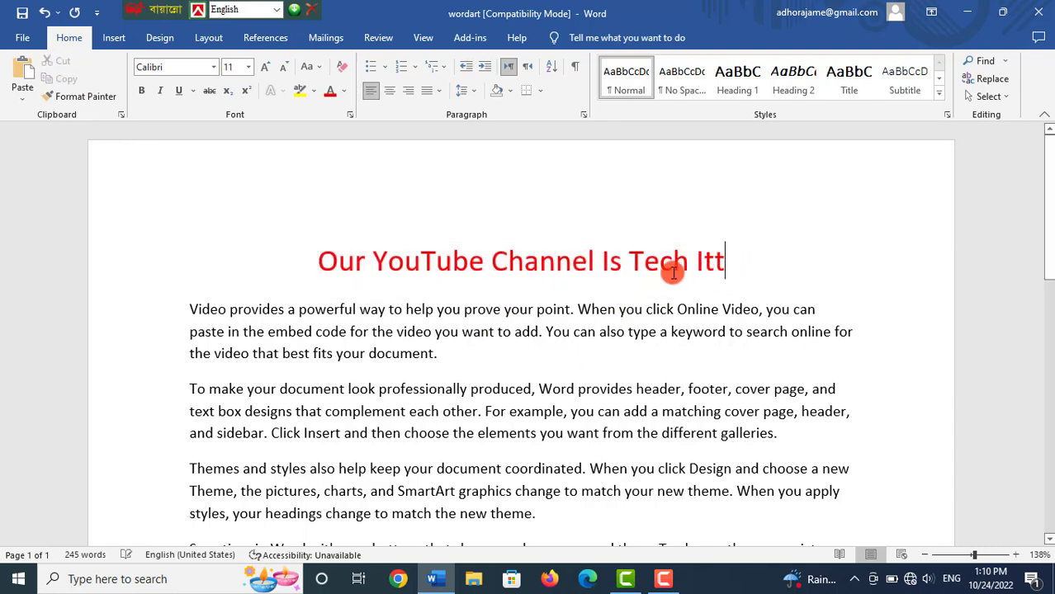
Step: Cut the red heading and undo the cut, twice in a row, then deselect the heading
{"action": "left_click_drag", "start_coordinate": [730, 263], "coordinate": [288, 281]}
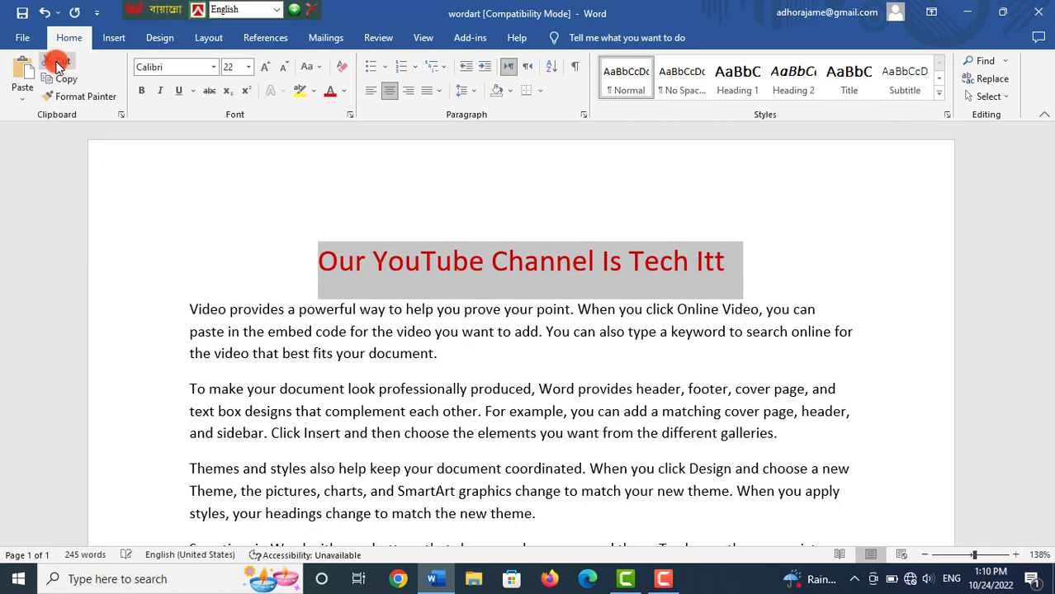
{"action": "left_click", "coordinate": [58, 64]}
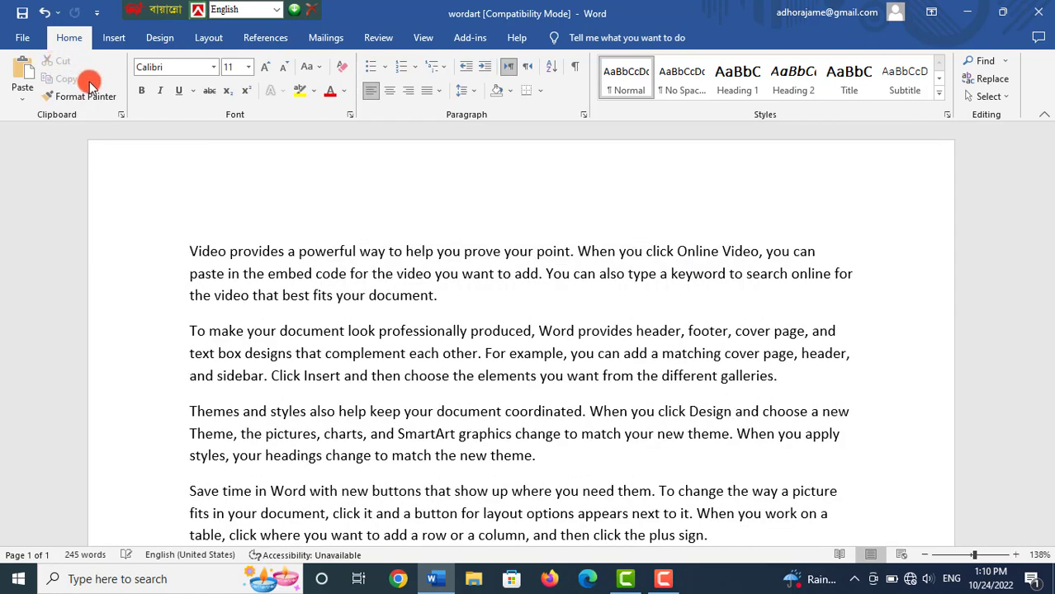
{"action": "key", "text": "ctrl+z"}
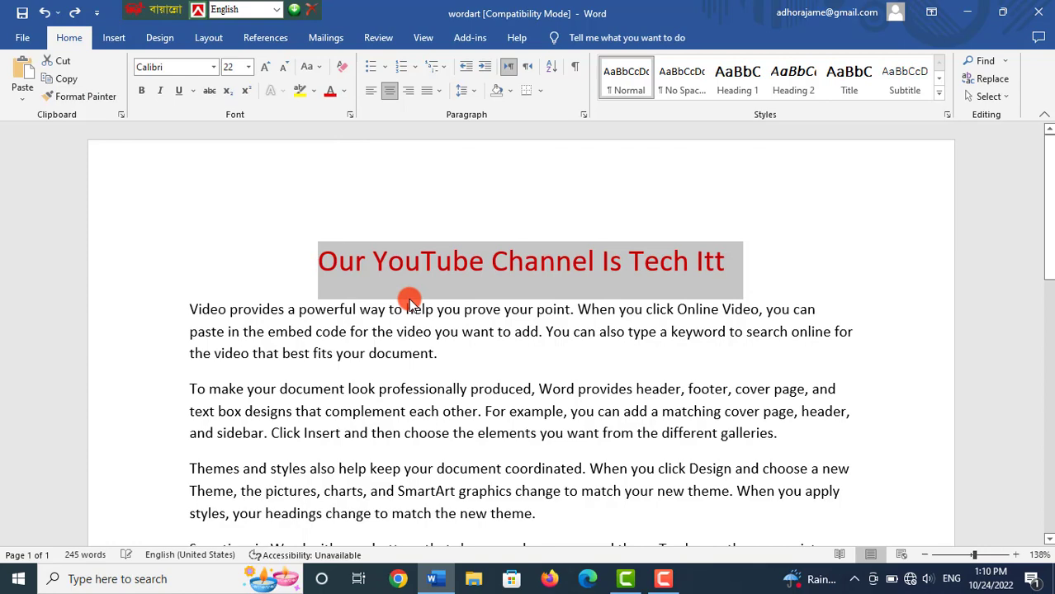
{"action": "key", "text": "ctrl+x"}
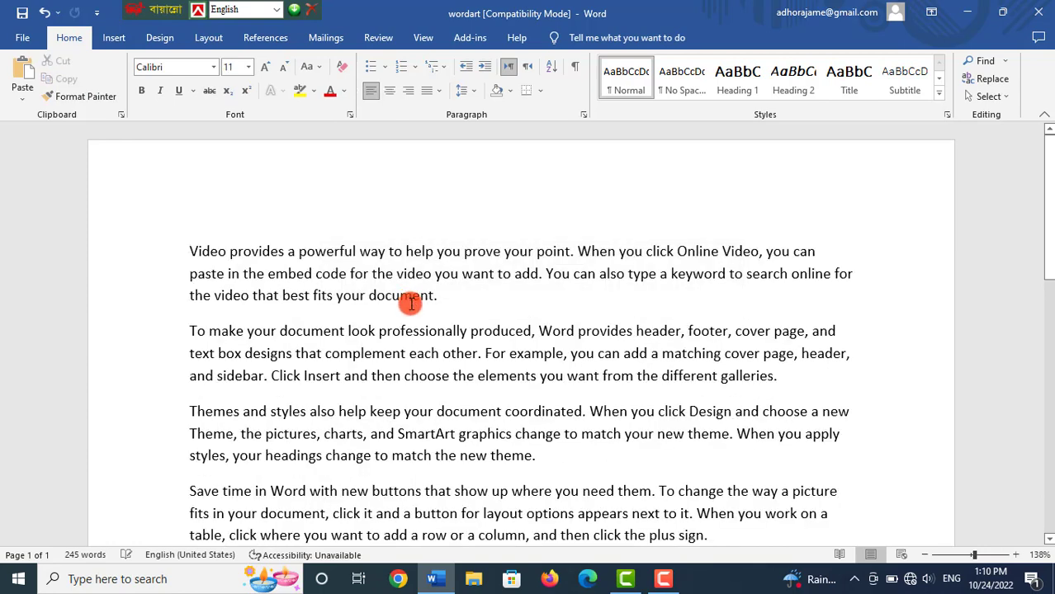
{"action": "key", "text": "ctrl+z"}
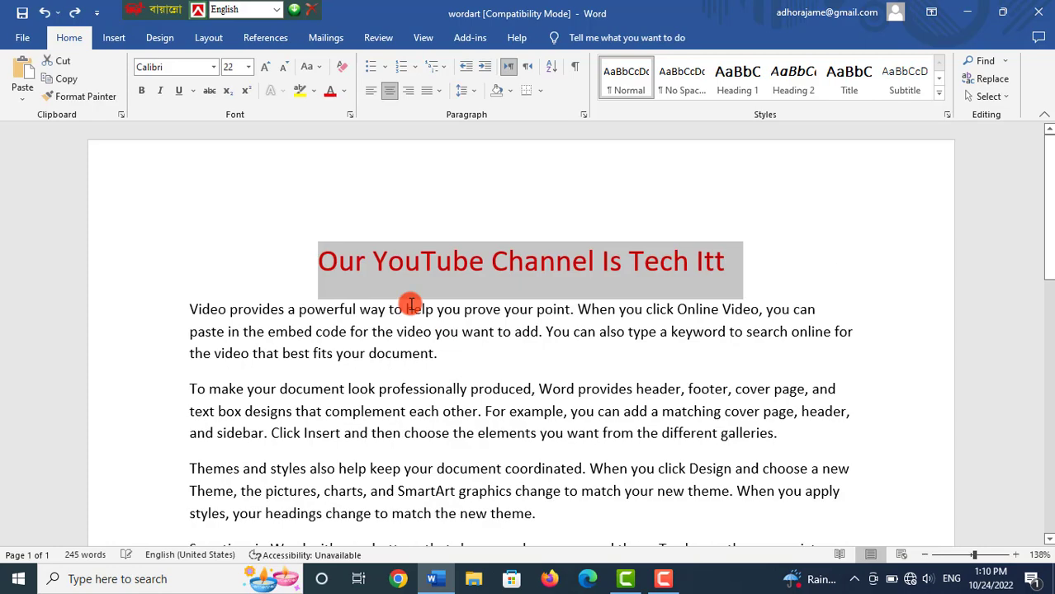
{"action": "left_click", "coordinate": [352, 283]}
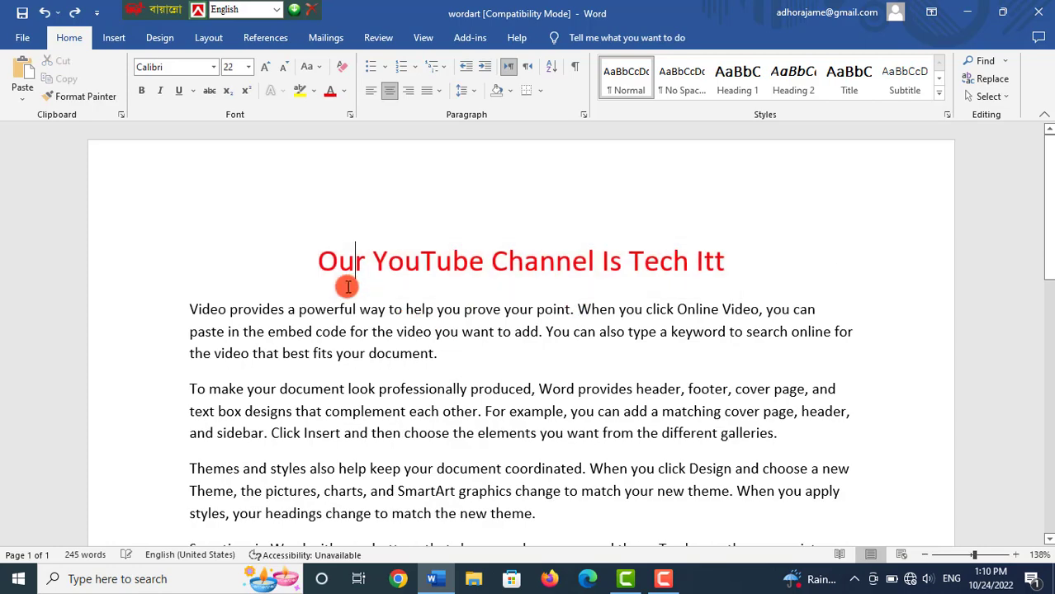
Step: Try pasting a second copy of the red heading in front of the existing one and undo the paste
{"action": "right_click", "coordinate": [303, 261]}
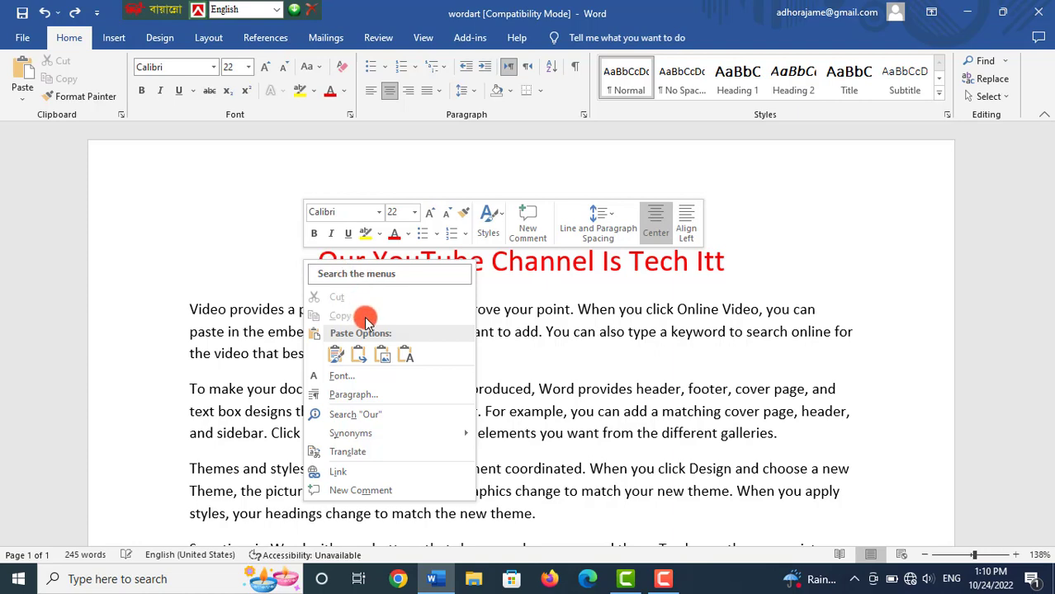
{"action": "left_click", "coordinate": [357, 355]}
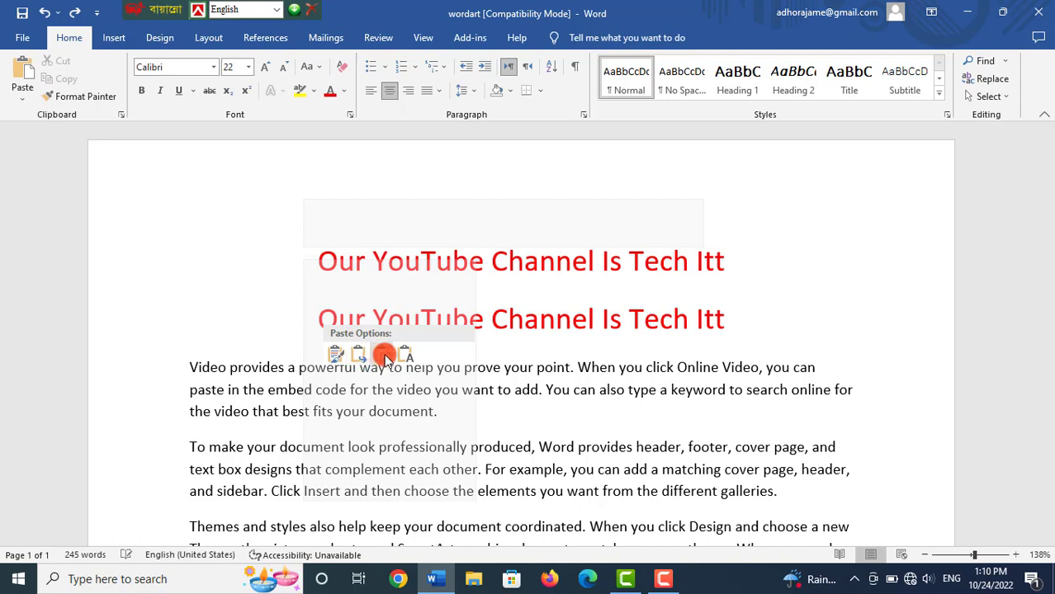
{"action": "key", "text": "ctrl+z"}
{"action": "key", "text": "ctrl+z"}
{"action": "right_click", "coordinate": [444, 249]}
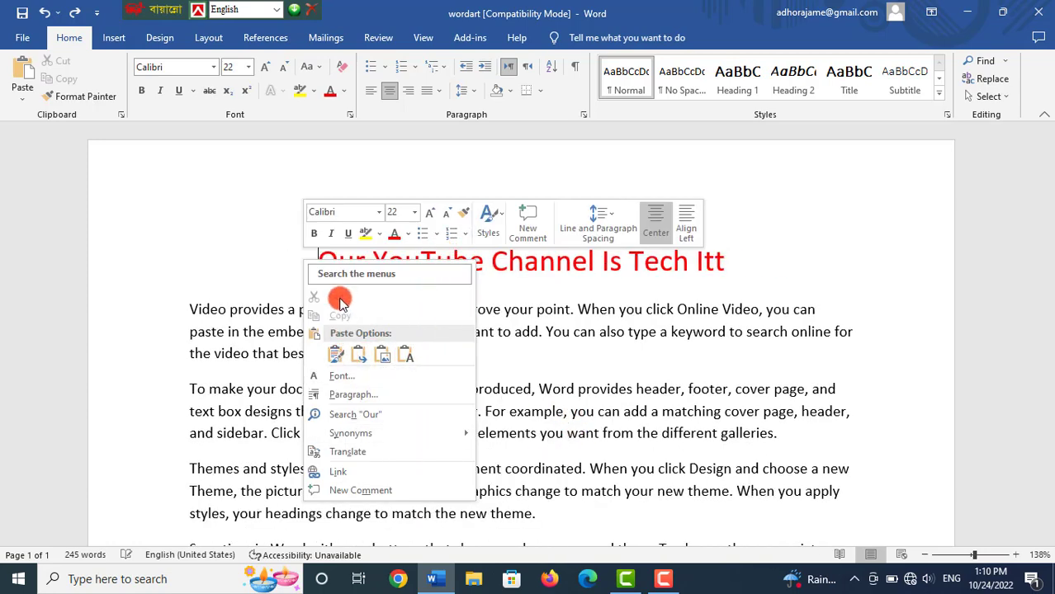
{"action": "left_click", "coordinate": [673, 305]}
Step: Cut the whole red heading, undo the cut, and deselect the heading
{"action": "left_click_drag", "start_coordinate": [688, 261], "coordinate": [296, 273]}
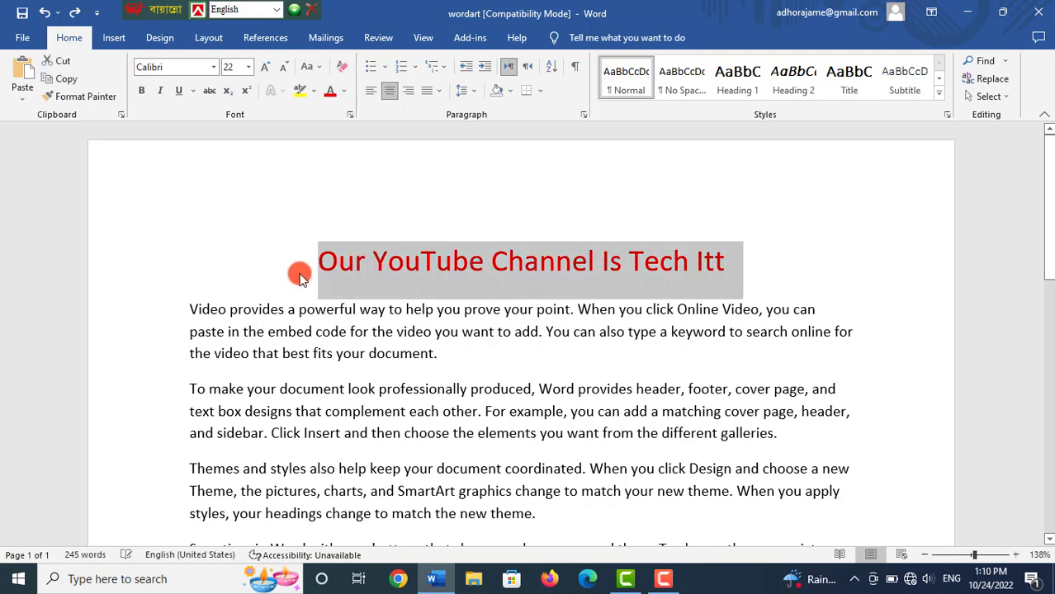
{"action": "right_click", "coordinate": [473, 271]}
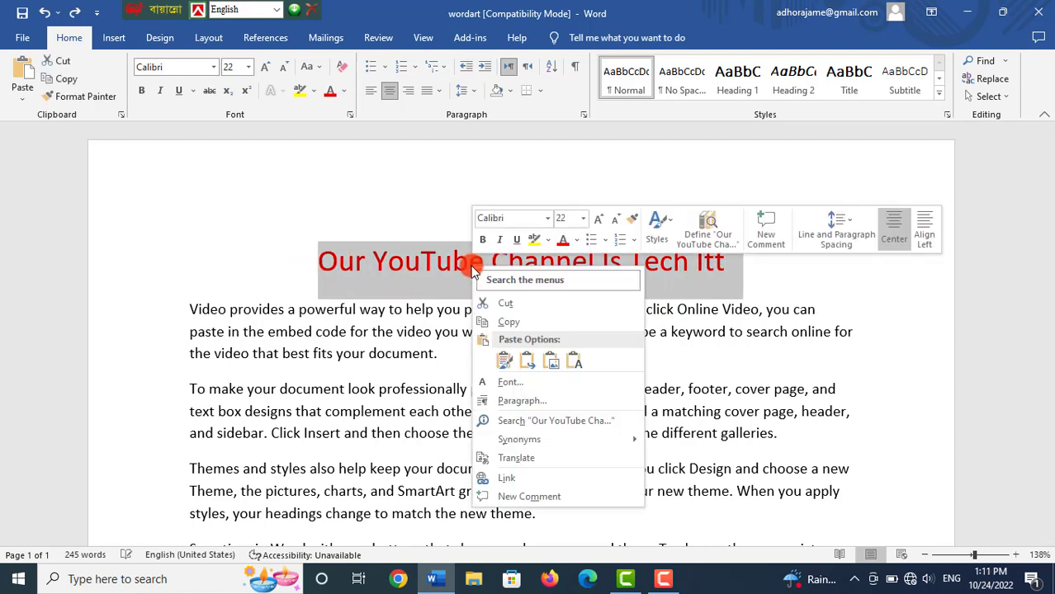
{"action": "left_click", "coordinate": [509, 304]}
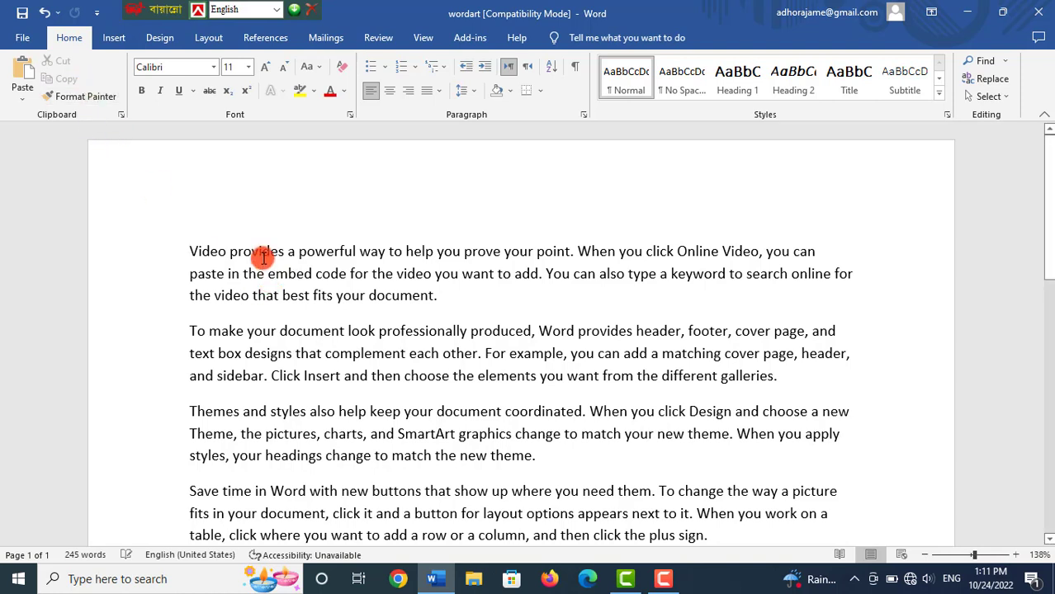
{"action": "key", "text": "ctrl+z"}
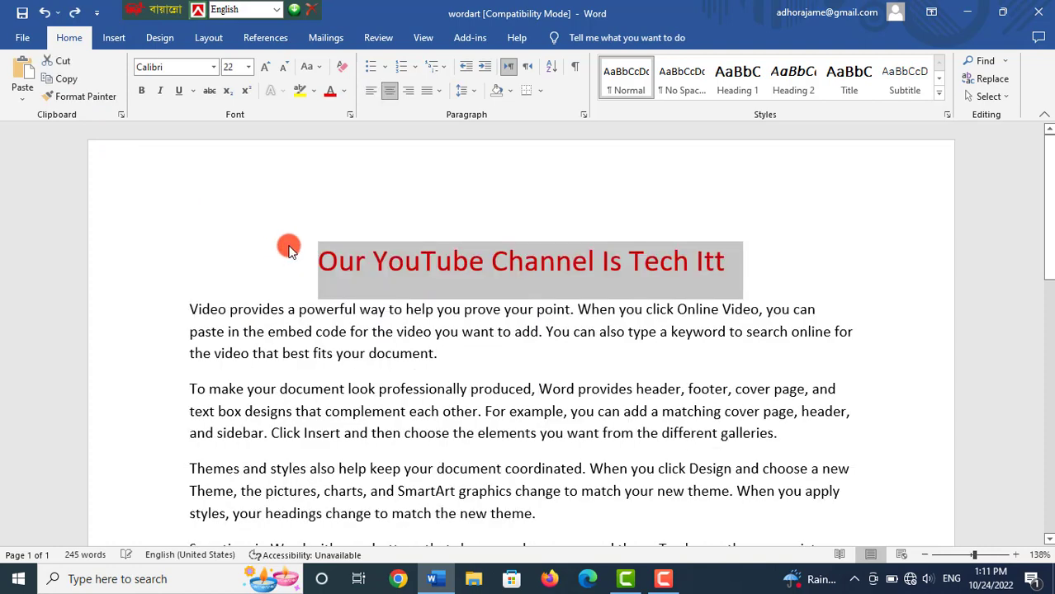
{"action": "left_click", "coordinate": [372, 276]}
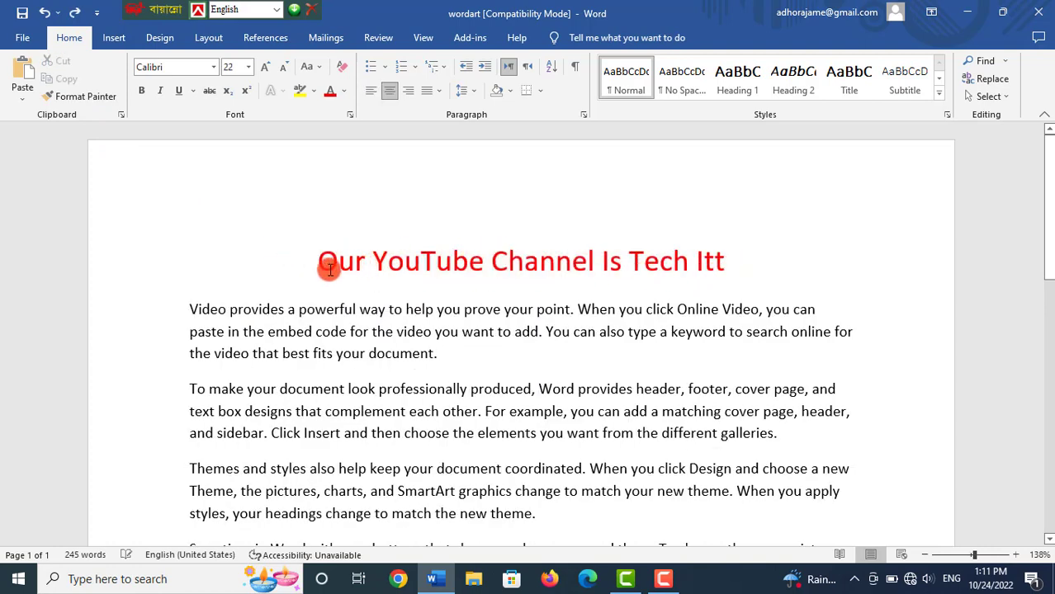
Step: Copy the red heading "Our YouTube Channel Is Tech Itt" and paste it on a new line below the first paragraph
{"action": "left_click_drag", "start_coordinate": [316, 265], "coordinate": [732, 259]}
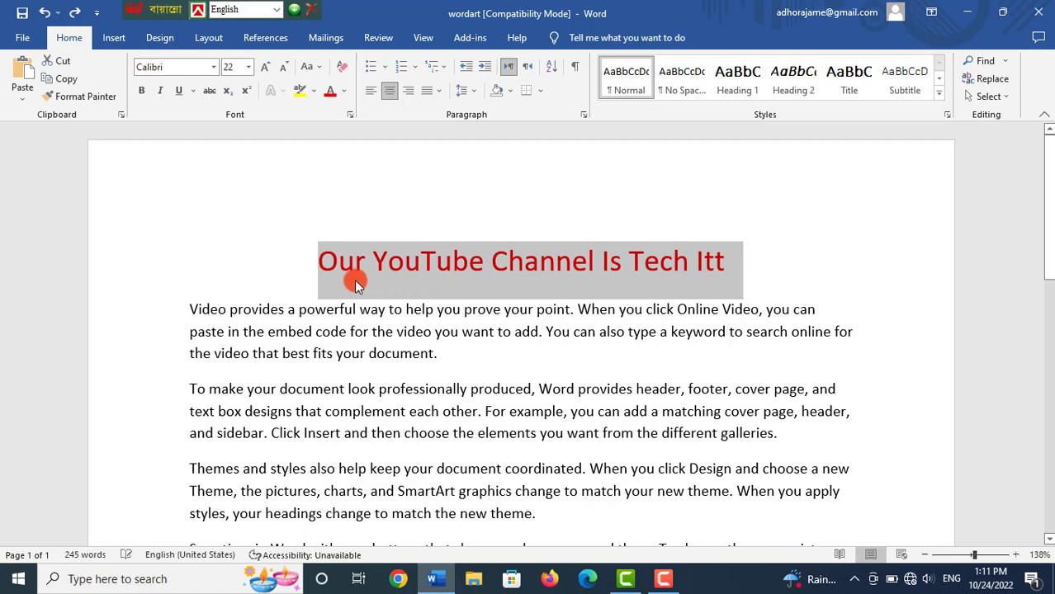
{"action": "left_click", "coordinate": [59, 81]}
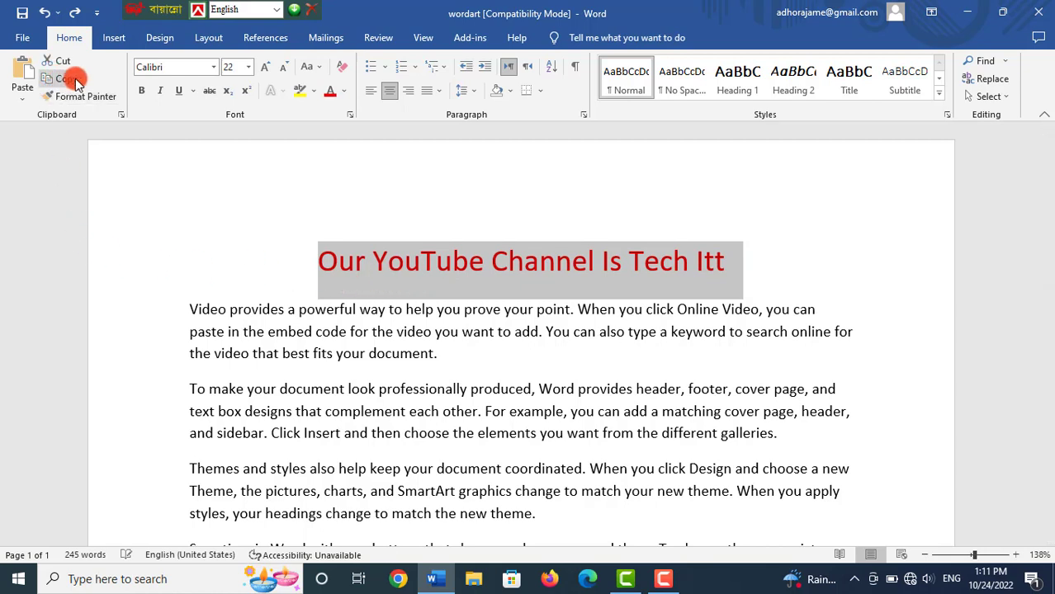
{"action": "left_click", "coordinate": [458, 368]}
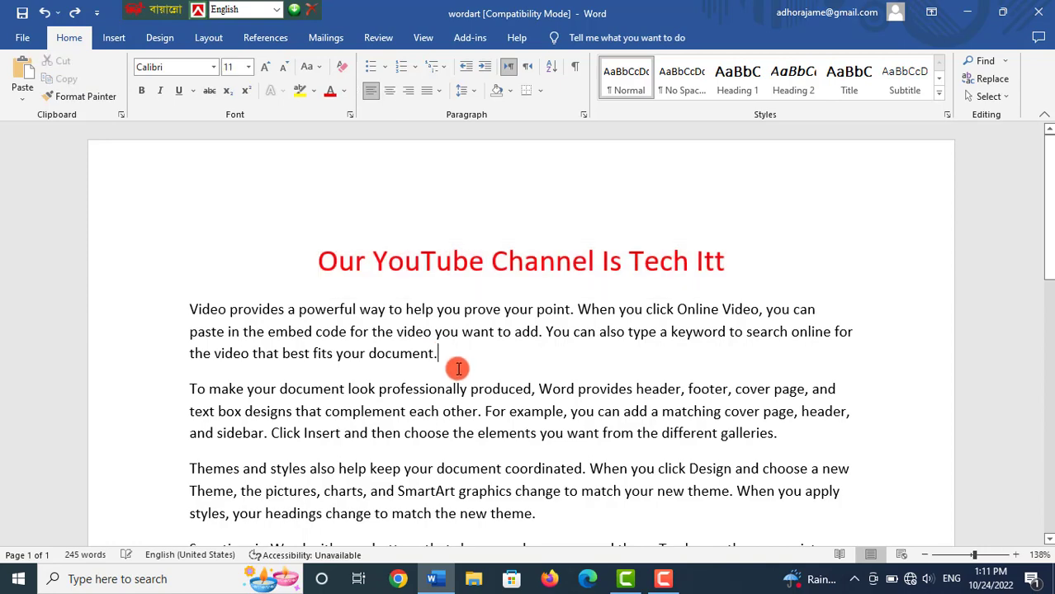
{"action": "key", "text": "Return"}
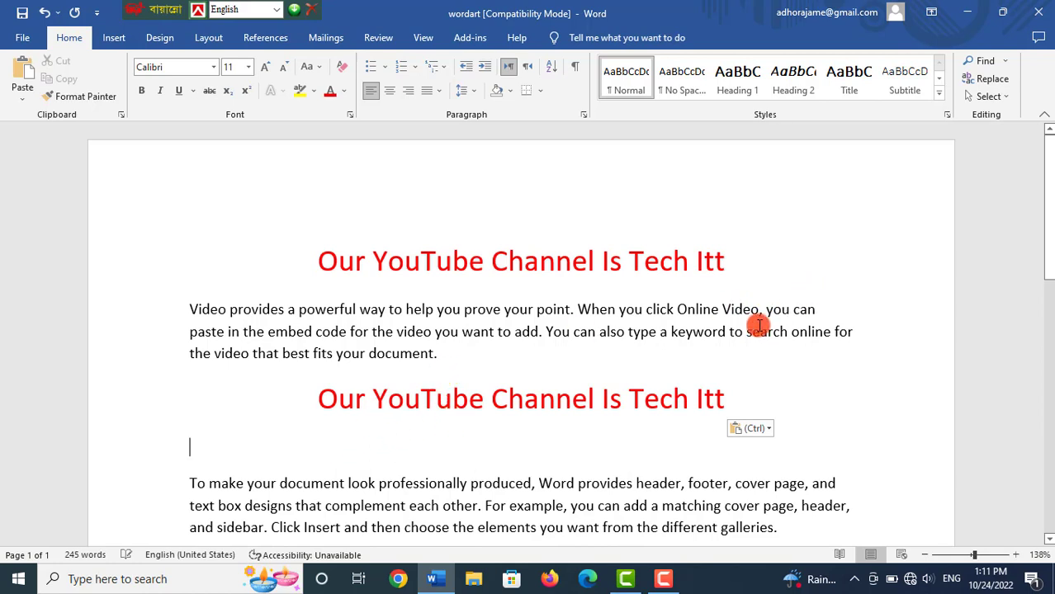
Step: Copy the words "Video provides a powerful" from the first paragraph and paste them into the empty line below the second heading
{"action": "left_click_drag", "start_coordinate": [776, 261], "coordinate": [263, 246]}
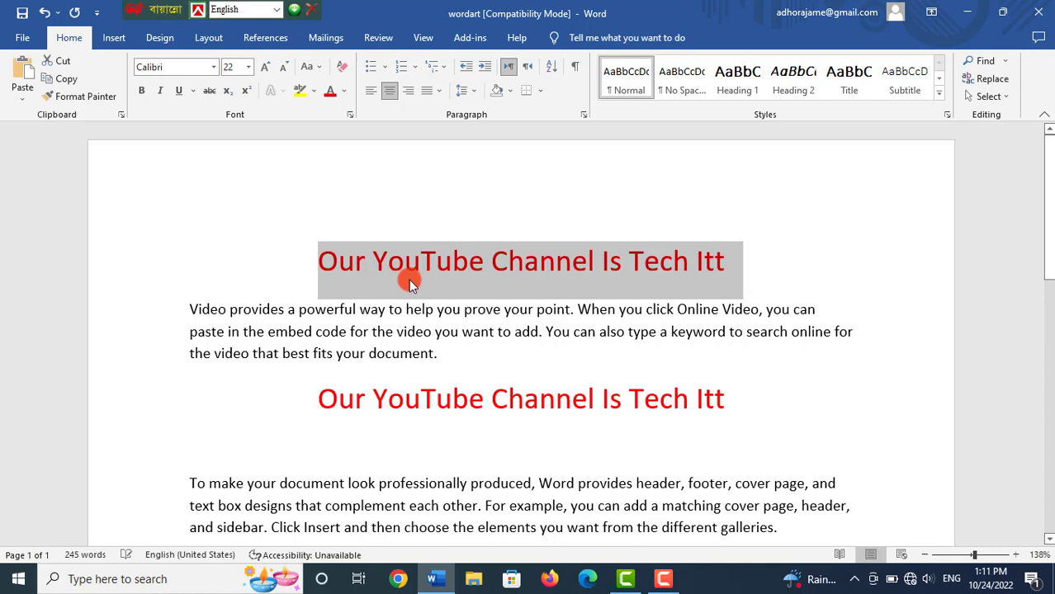
{"action": "left_click", "coordinate": [409, 431]}
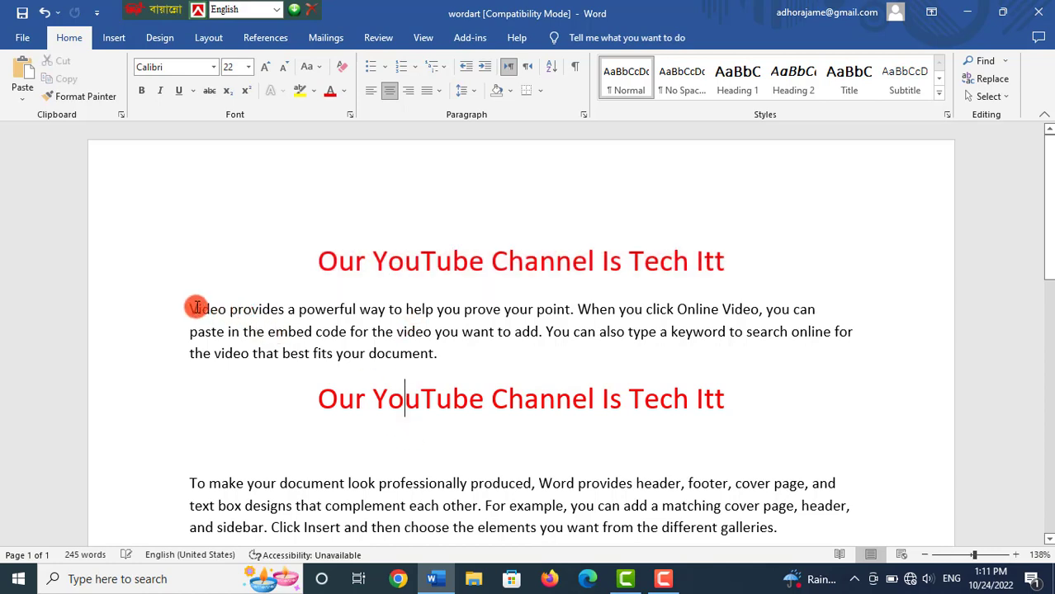
{"action": "left_click_drag", "start_coordinate": [190, 309], "coordinate": [356, 311]}
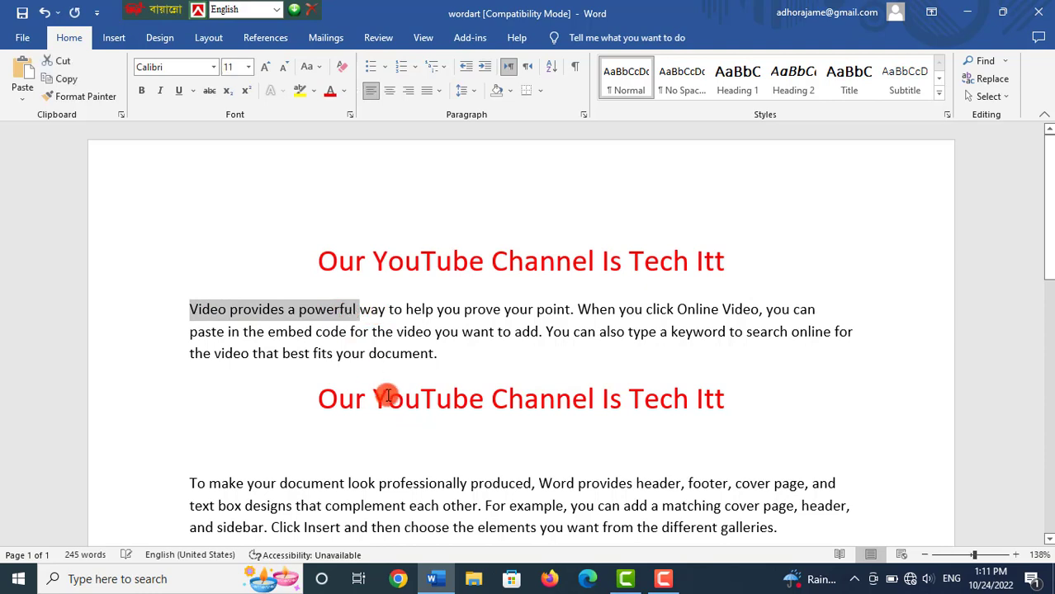
{"action": "key", "text": "ctrl+c"}
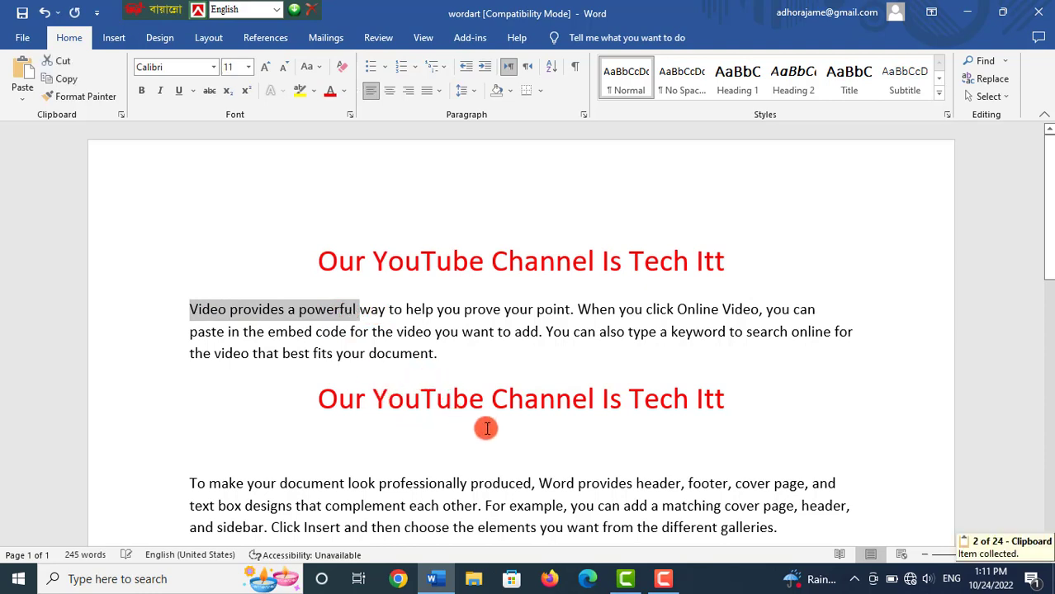
{"action": "left_click", "coordinate": [535, 440]}
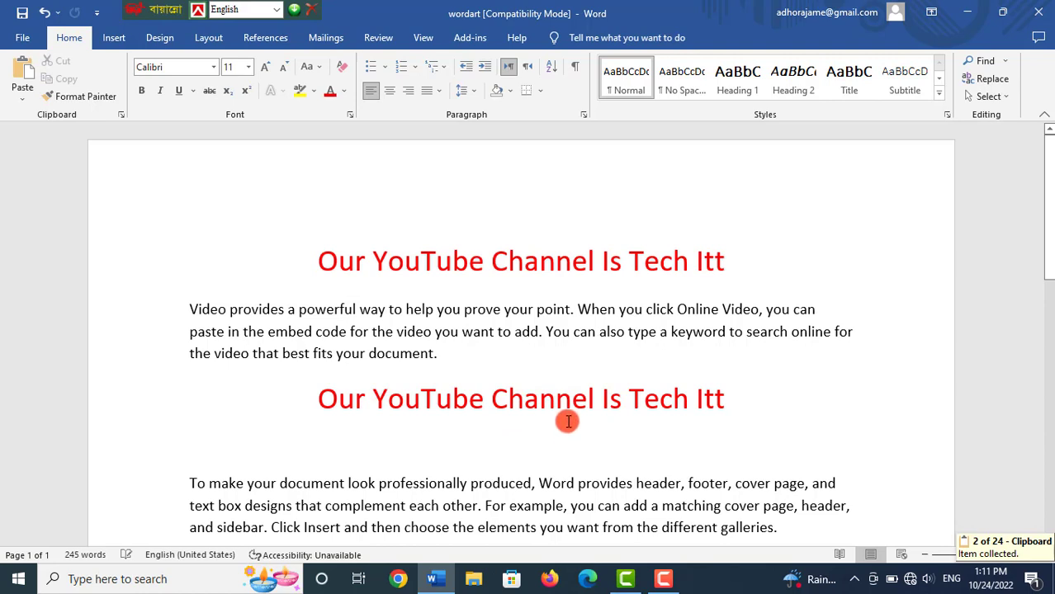
{"action": "key", "text": "ctrl+v"}
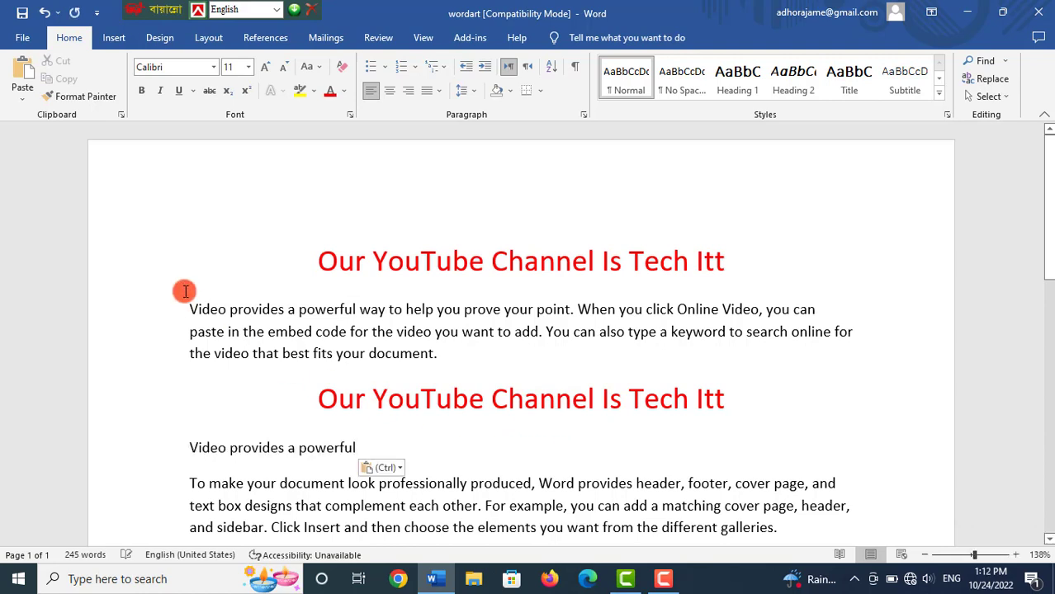
Step: Paste "Video provides a powerful" two more times, each on a new line below the first pasted copy
{"action": "key", "text": "Return"}
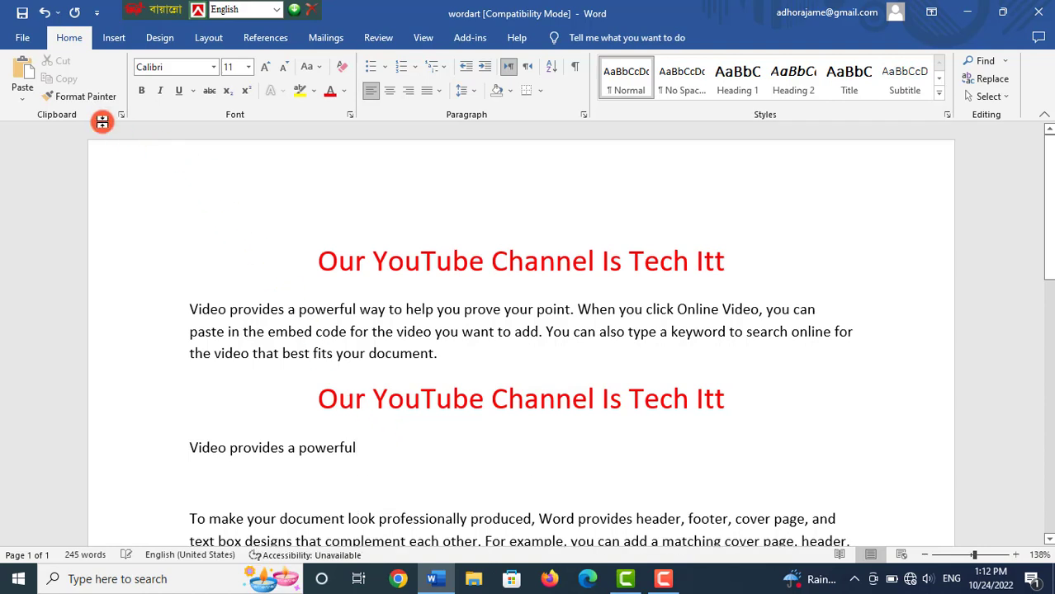
{"action": "left_click", "coordinate": [16, 74]}
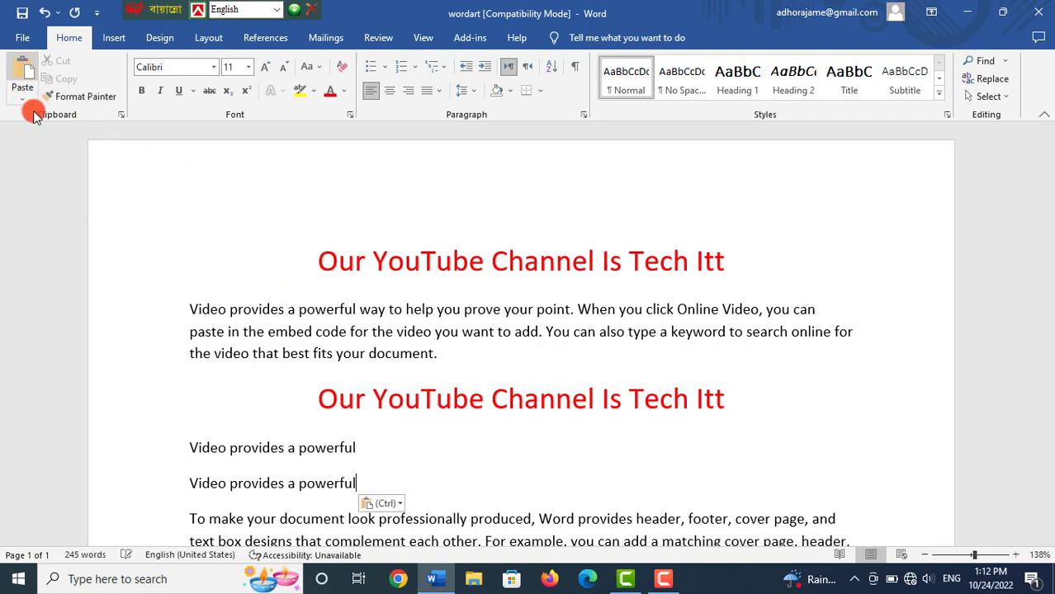
{"action": "left_click", "coordinate": [218, 488]}
{"action": "key", "text": "Return"}
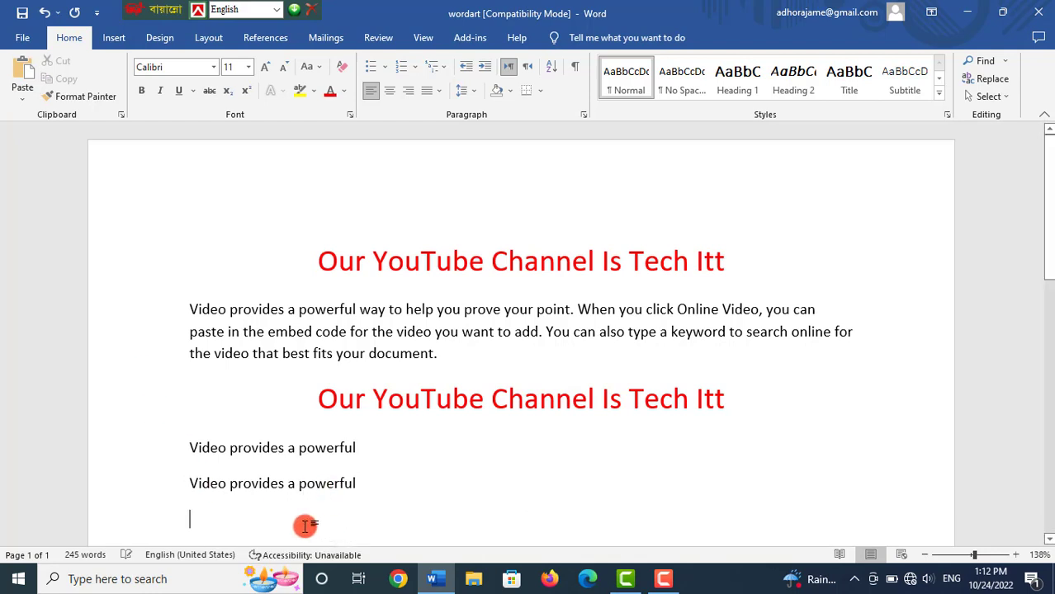
{"action": "right_click", "coordinate": [218, 507]}
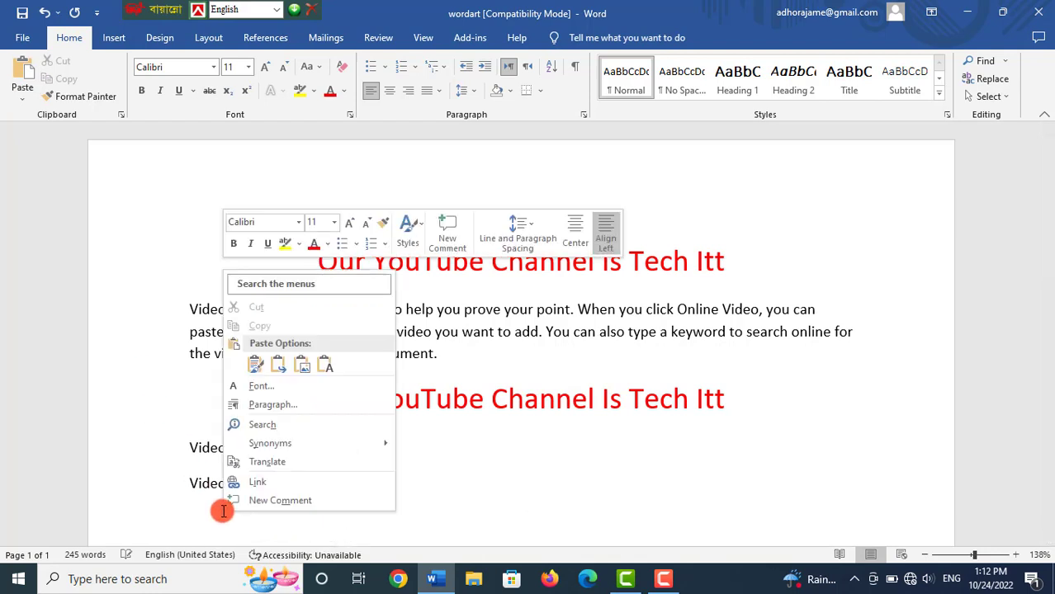
{"action": "left_click", "coordinate": [255, 364]}
Step: Delete the three pasted "Video provides a powerful" lines below the second heading
{"action": "scroll", "coordinate": [476, 497], "scroll_direction": "down", "scroll_amount": 1}
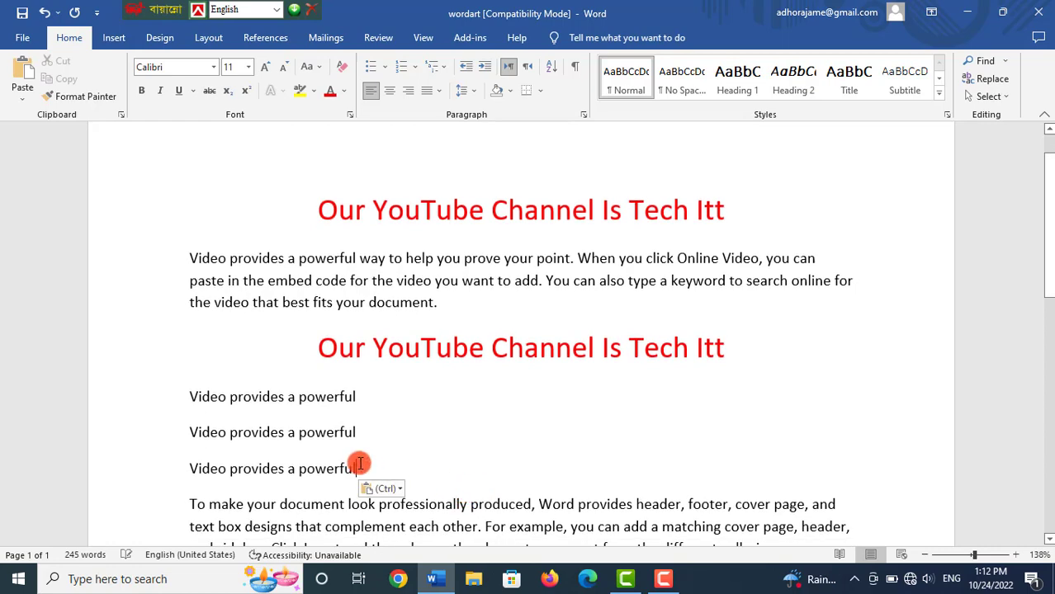
{"action": "left_click_drag", "start_coordinate": [189, 397], "coordinate": [376, 467]}
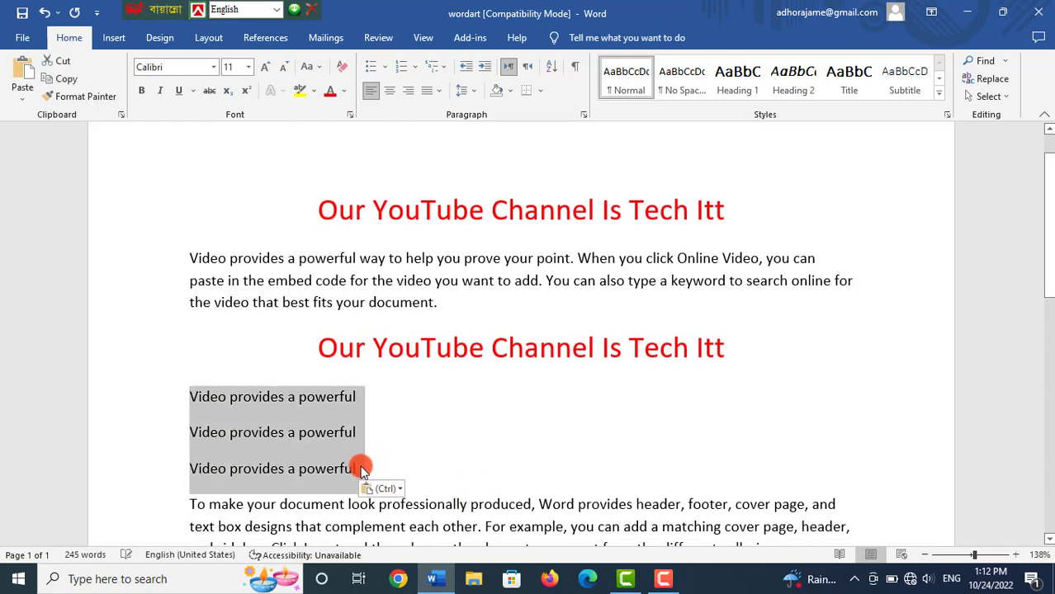
{"action": "key", "text": "Delete"}
{"action": "scroll", "coordinate": [521, 382], "scroll_direction": "up", "scroll_amount": 1}
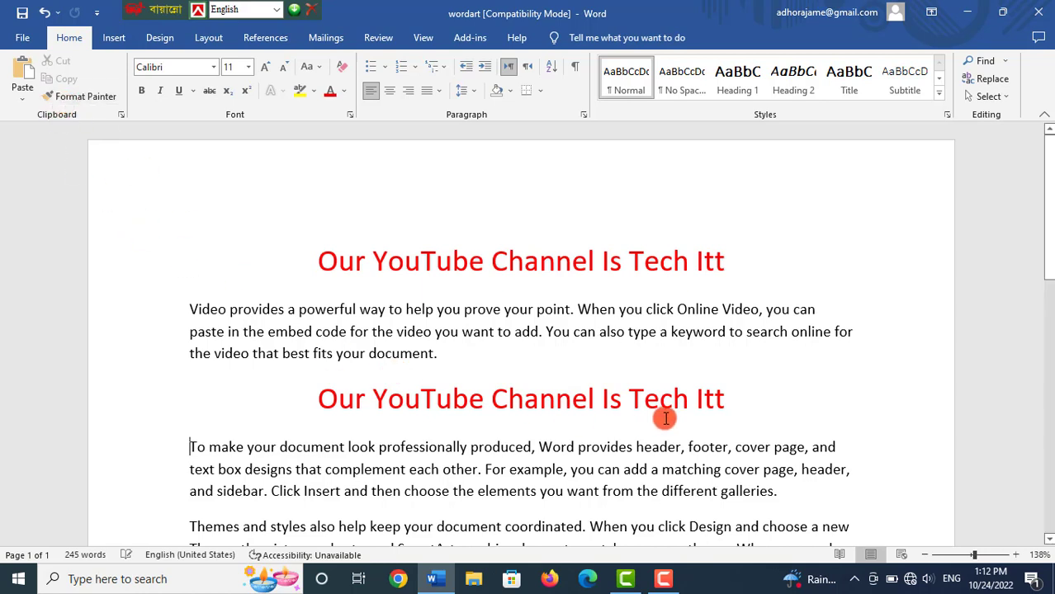
Step: Copy the upper red heading to the clipboard twice and leave it deselected
{"action": "left_click_drag", "start_coordinate": [735, 257], "coordinate": [261, 276]}
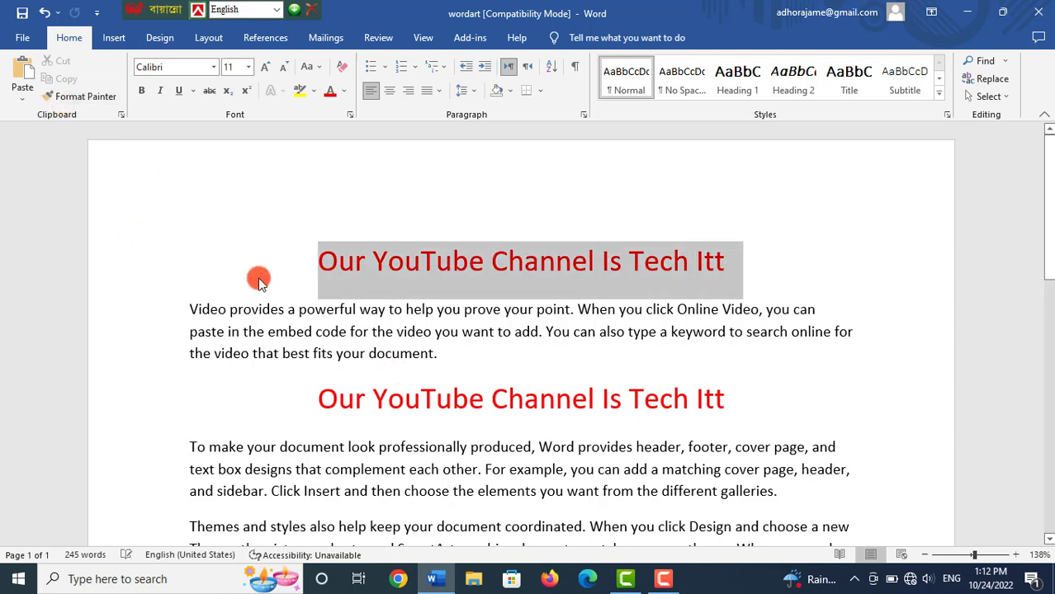
{"action": "right_click", "coordinate": [391, 272]}
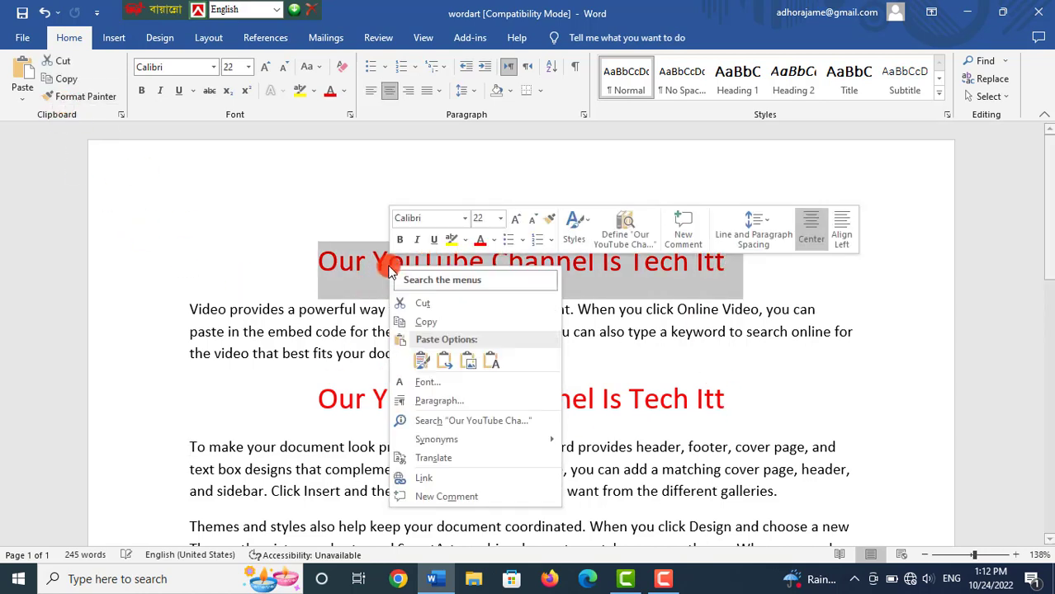
{"action": "left_click", "coordinate": [429, 322]}
{"action": "left_click", "coordinate": [431, 288]}
{"action": "left_click_drag", "start_coordinate": [775, 264], "coordinate": [199, 278]}
{"action": "left_click", "coordinate": [56, 81]}
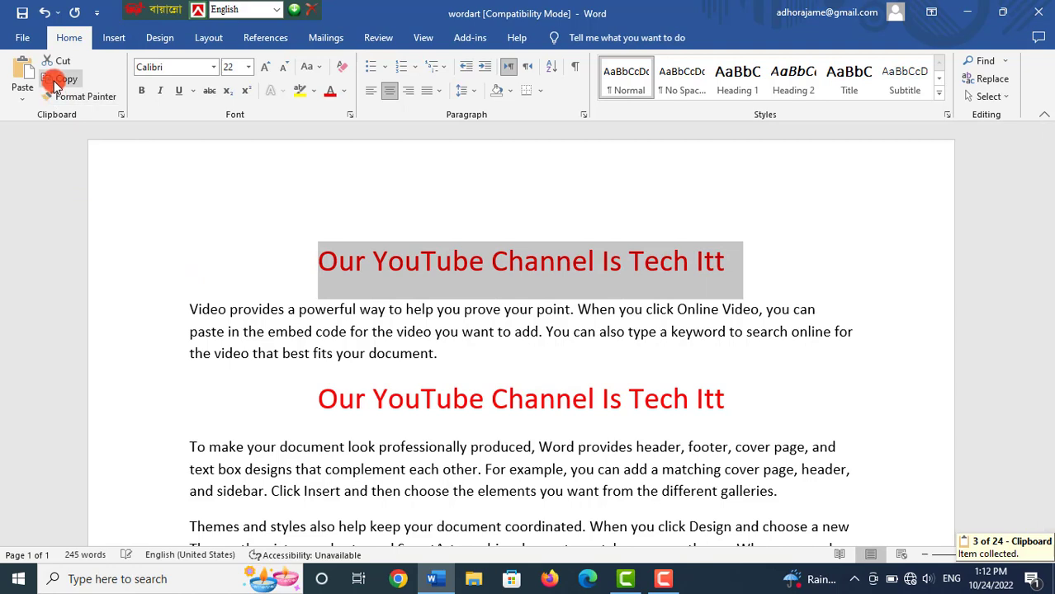
{"action": "left_click", "coordinate": [483, 271]}
{"action": "left_click_drag", "start_coordinate": [754, 259], "coordinate": [325, 253]}
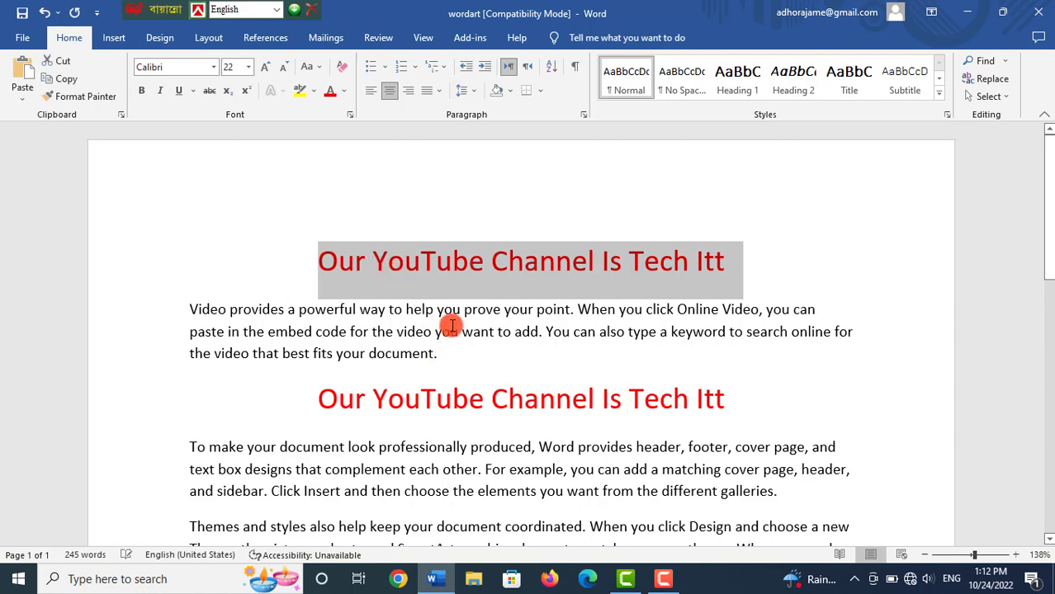
{"action": "left_click", "coordinate": [449, 282]}
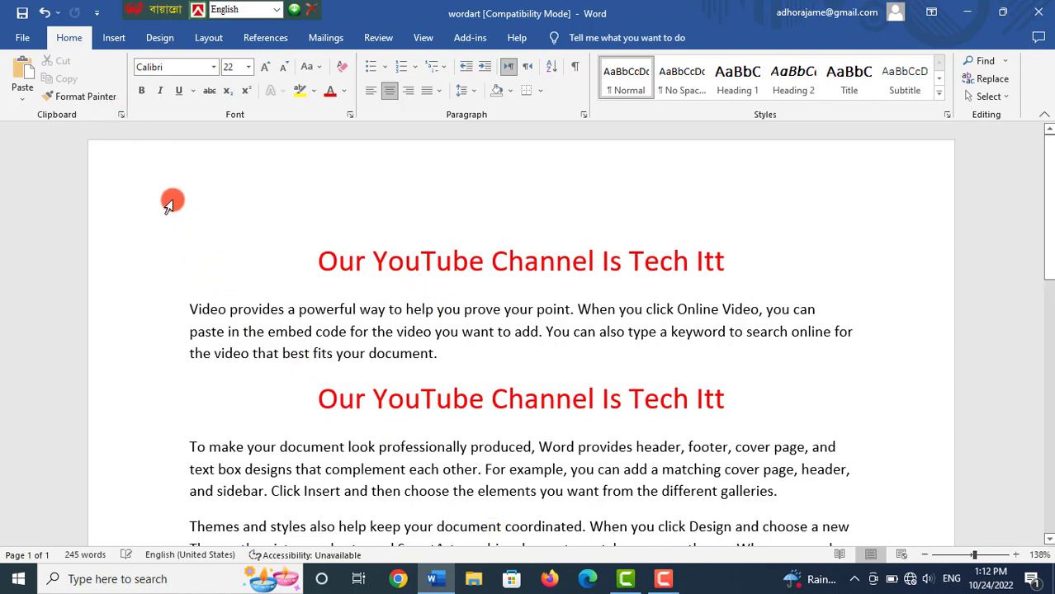
{"action": "left_click", "coordinate": [609, 263]}
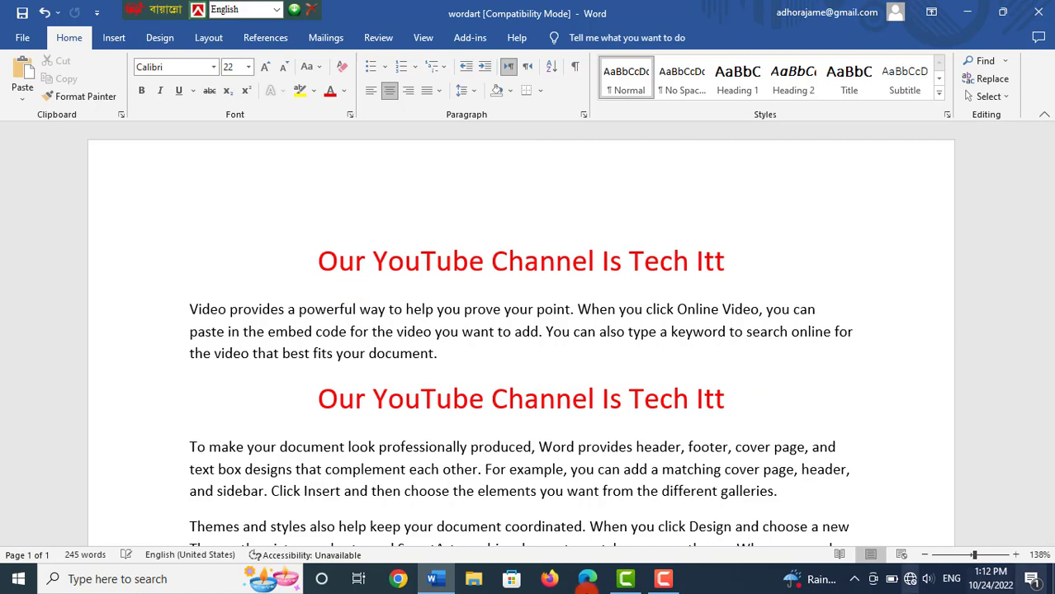
Step: Cut the upper red heading "Our YouTube Channel Is Tech Itt" from above the first paragraph
{"action": "left_click", "coordinate": [330, 268]}
{"action": "left_click_drag", "start_coordinate": [320, 263], "coordinate": [766, 259]}
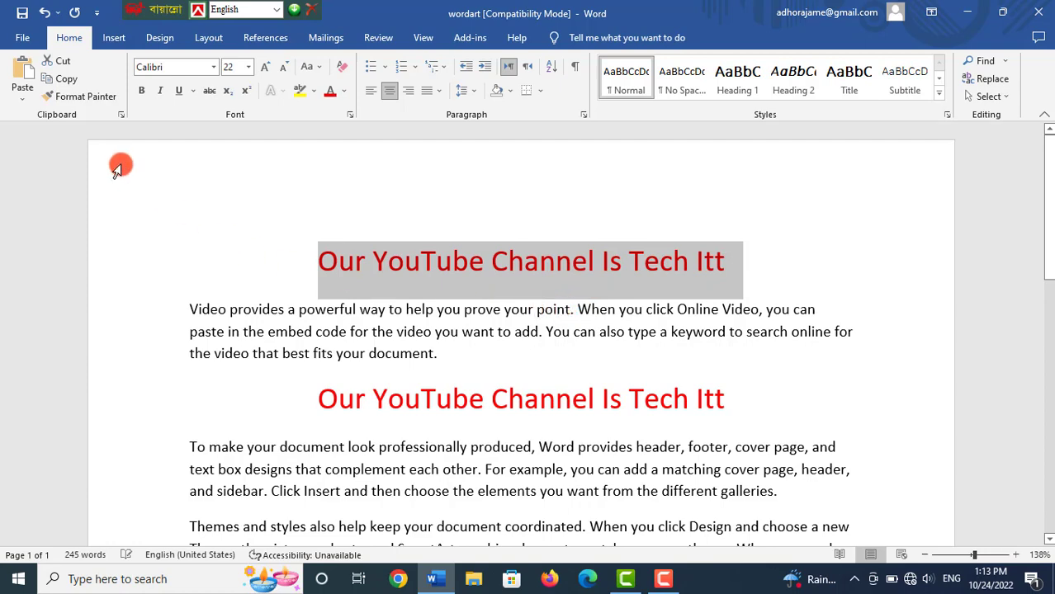
{"action": "left_click", "coordinate": [63, 63]}
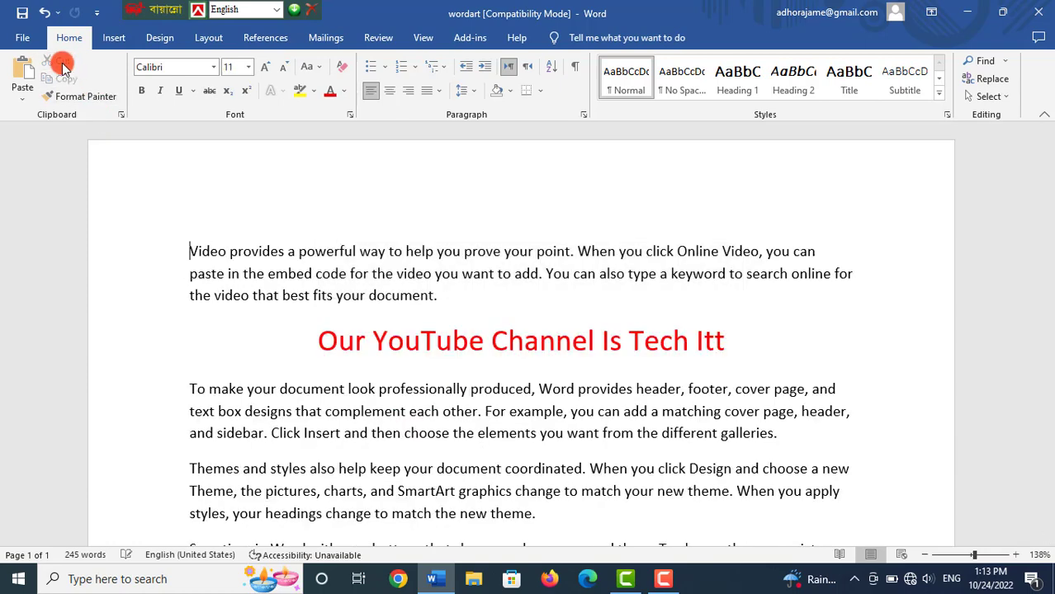
Step: Paste the cut heading "Our YouTube Channel Is Tech Itt" on a new line below the remaining red heading
{"action": "scroll", "coordinate": [735, 333], "scroll_direction": "down", "scroll_amount": 1}
{"action": "left_click", "coordinate": [739, 296]}
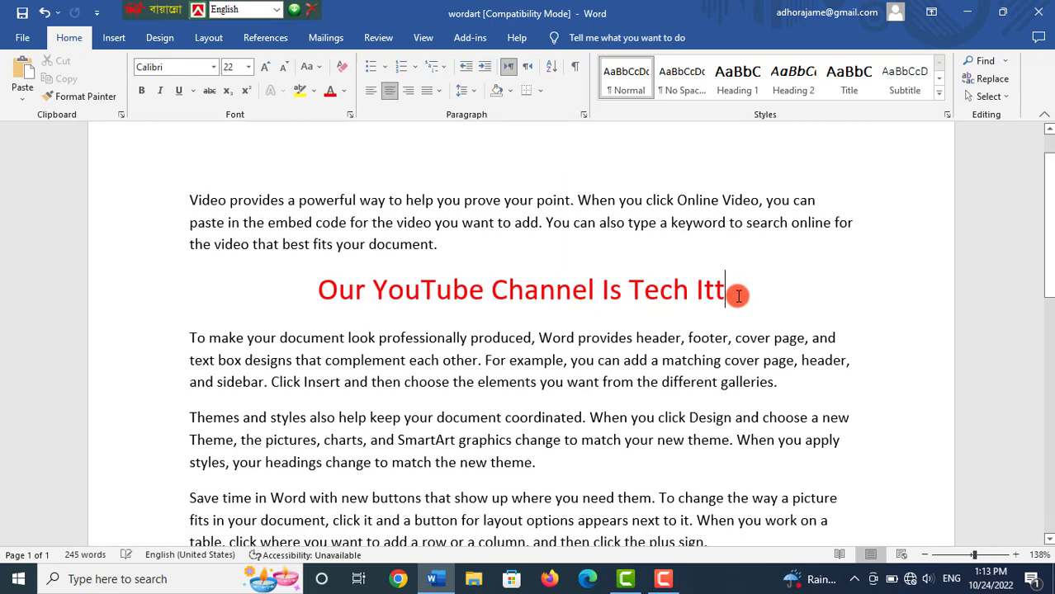
{"action": "key", "text": "Return"}
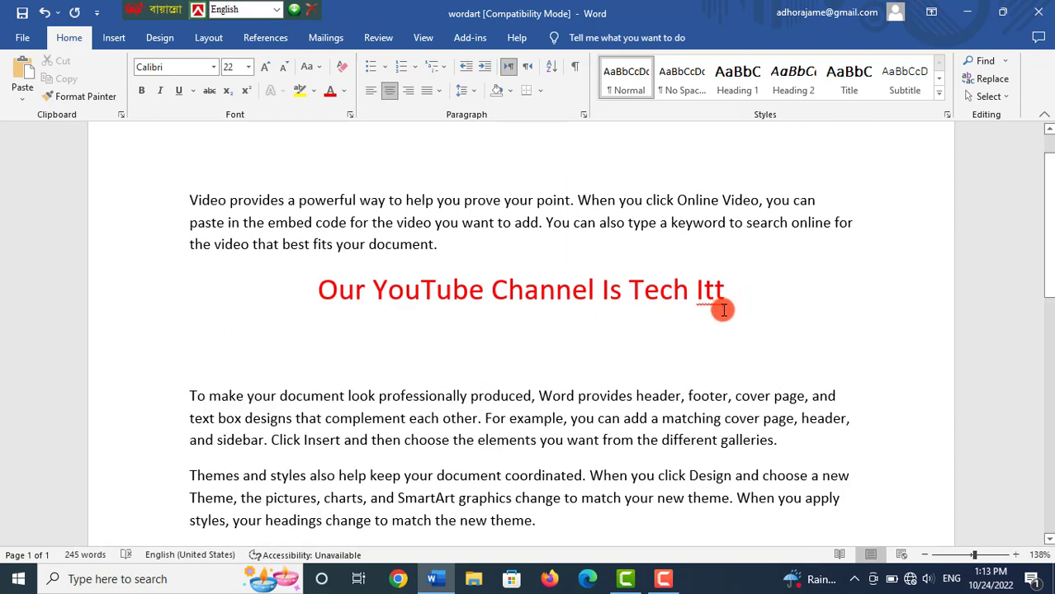
{"action": "left_click", "coordinate": [21, 76]}
{"action": "scroll", "coordinate": [309, 372], "scroll_direction": "up", "scroll_amount": 1}
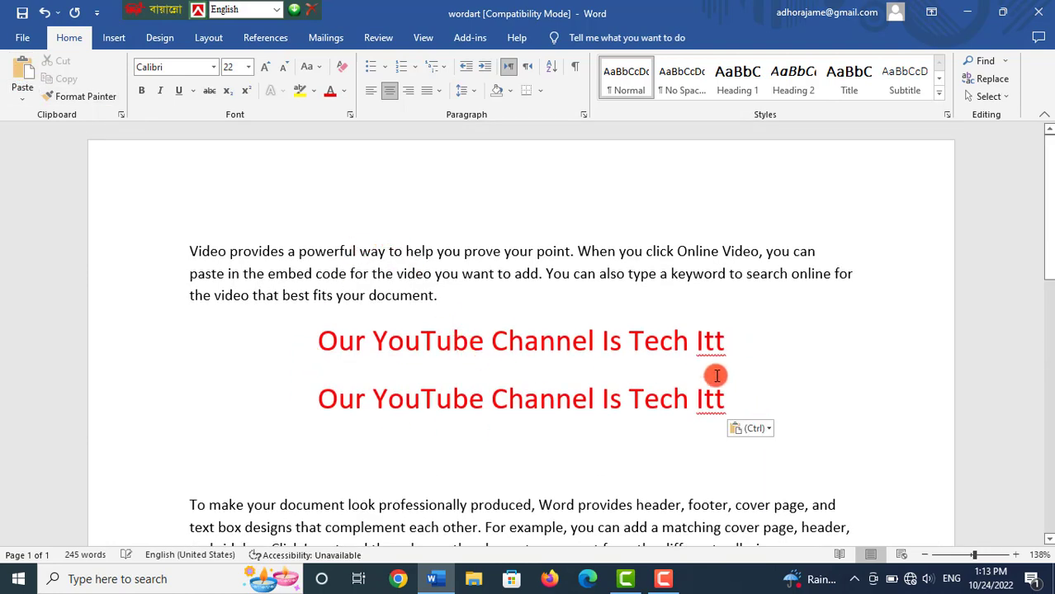
Step: Undo the heading paste, the added line and the cut of the upper red heading
{"action": "left_click", "coordinate": [388, 215]}
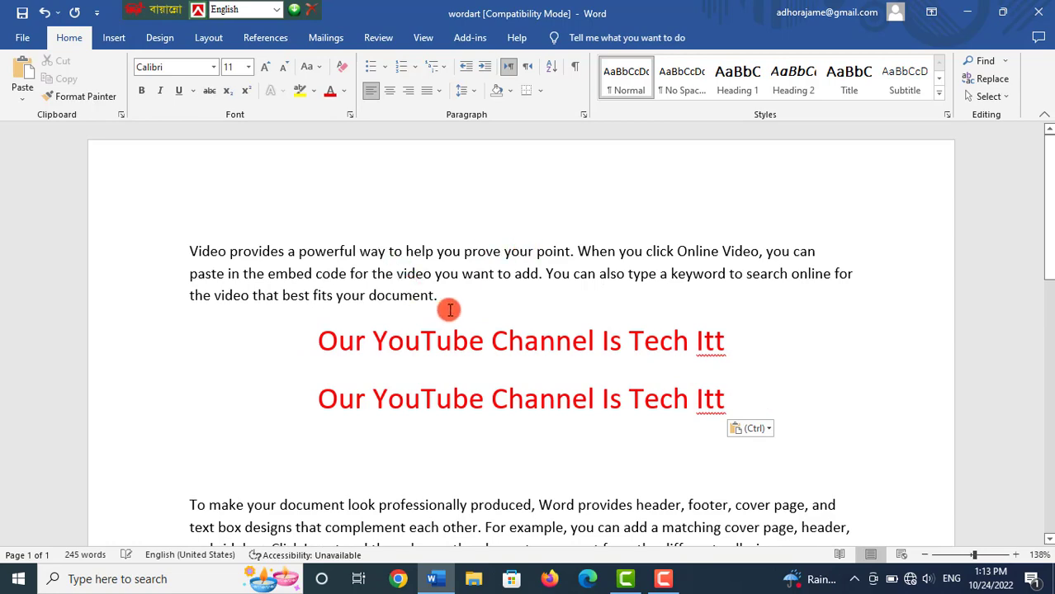
{"action": "key", "text": "ctrl+z"}
{"action": "key", "text": "ctrl+z"}
{"action": "key", "text": "ctrl+z"}
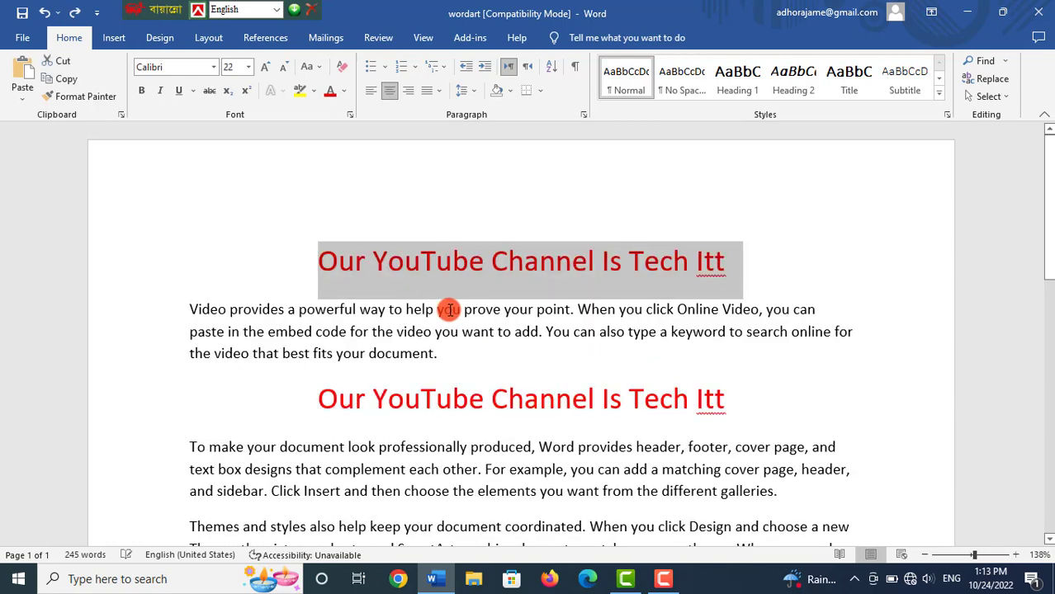
Step: Copy the upper red heading and paste it on a new line below the second red heading
{"action": "left_click", "coordinate": [508, 279]}
{"action": "left_click_drag", "start_coordinate": [725, 264], "coordinate": [221, 243]}
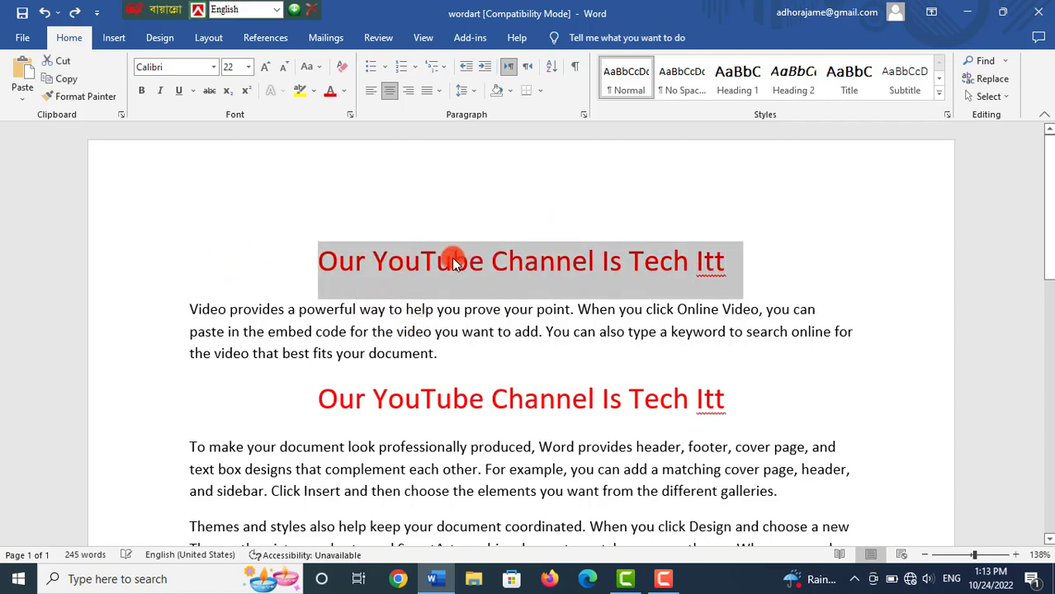
{"action": "left_click", "coordinate": [82, 85]}
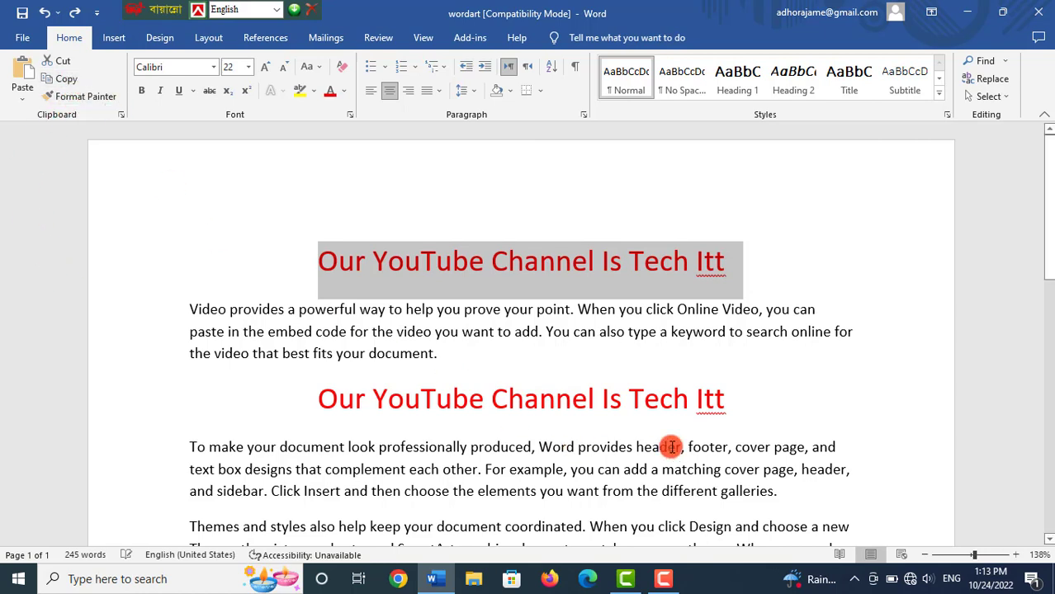
{"action": "left_click", "coordinate": [731, 408]}
{"action": "key", "text": "Return"}
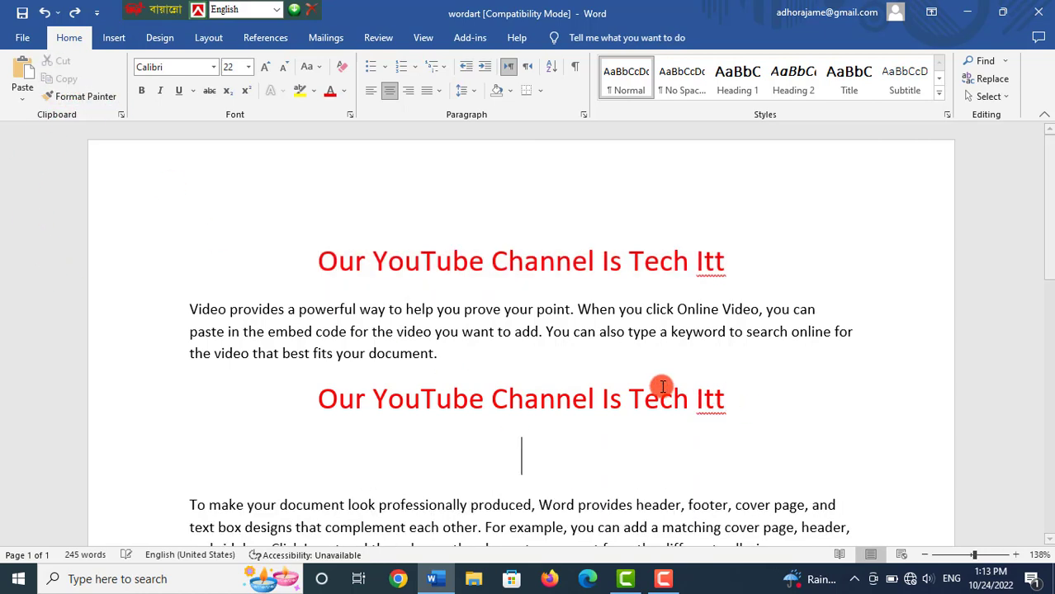
{"action": "left_click", "coordinate": [22, 79]}
Step: Paste the copied heading at the end of the "Themes and styles" paragraph and on the empty line ending the document
{"action": "scroll", "coordinate": [302, 428], "scroll_direction": "down", "scroll_amount": 4}
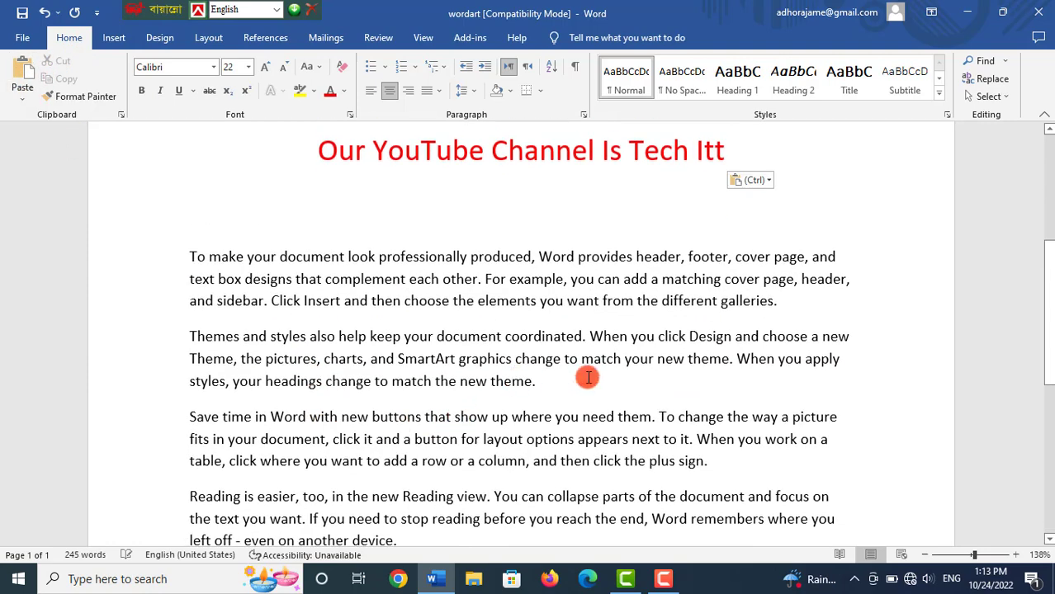
{"action": "left_click", "coordinate": [22, 79]}
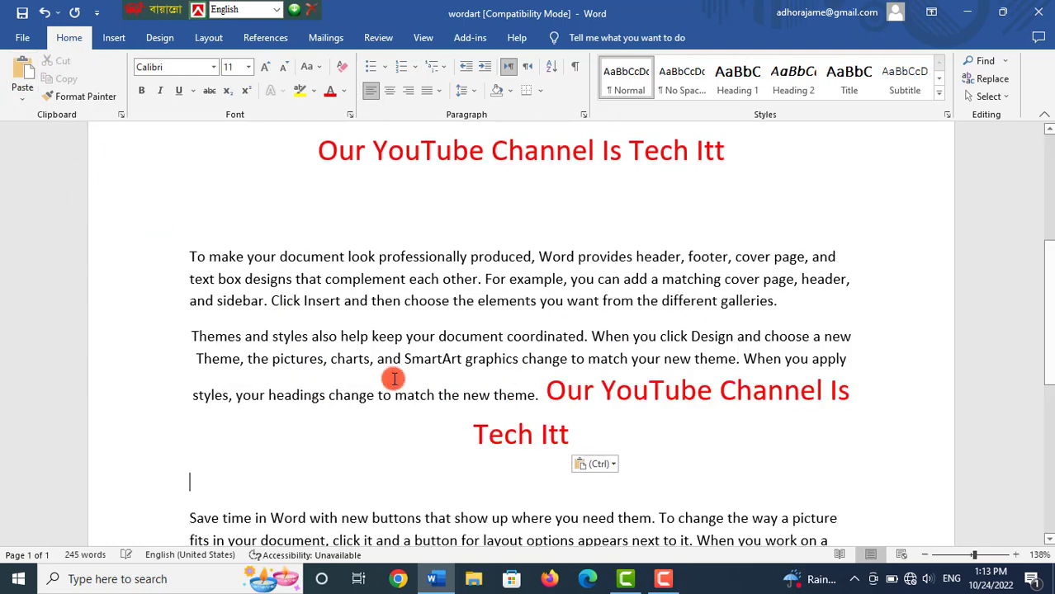
{"action": "scroll", "coordinate": [558, 431], "scroll_direction": "down", "scroll_amount": 3}
{"action": "left_click", "coordinate": [521, 472]}
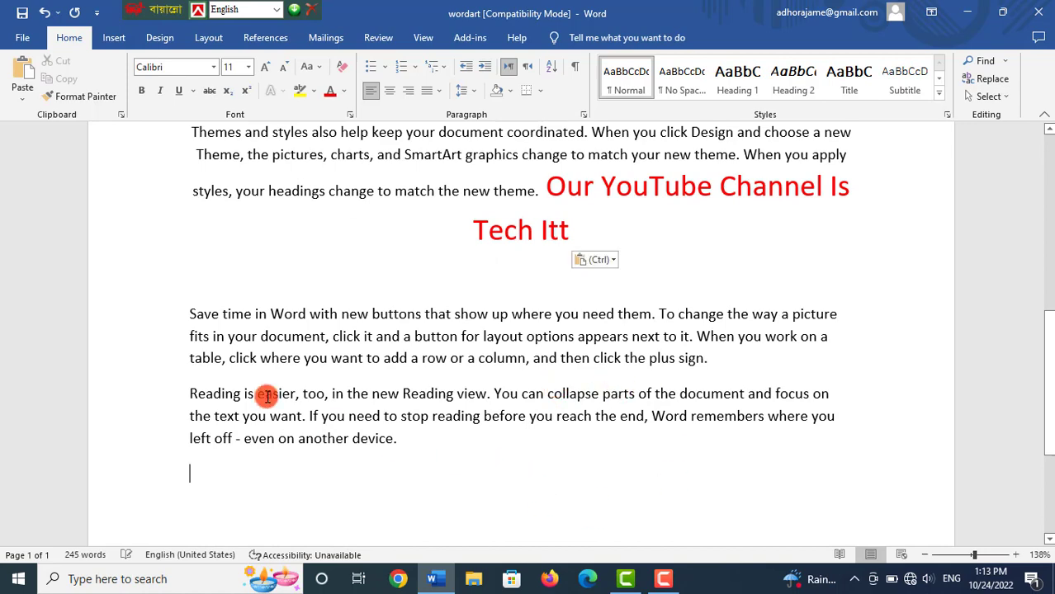
{"action": "left_click", "coordinate": [23, 87]}
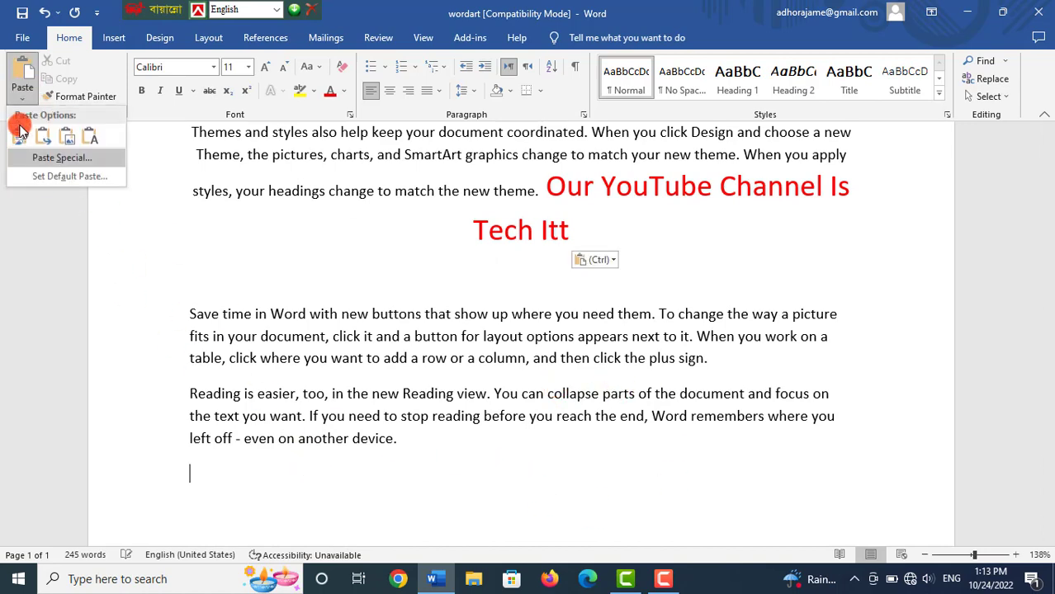
{"action": "left_click", "coordinate": [23, 78]}
{"action": "scroll", "coordinate": [438, 452], "scroll_direction": "up", "scroll_amount": 7}
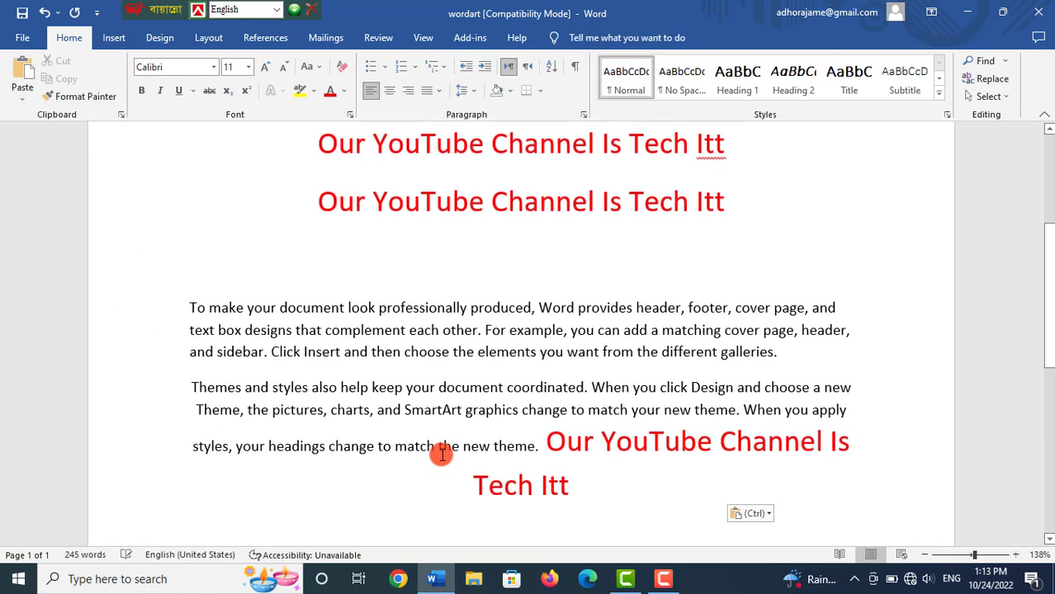
Step: Delete the pasted heading below the second red heading together with its empty lines
{"action": "left_click_drag", "start_coordinate": [306, 256], "coordinate": [707, 277]}
{"action": "left_click", "coordinate": [549, 246]}
{"action": "scroll", "coordinate": [532, 384], "scroll_direction": "down", "scroll_amount": 2}
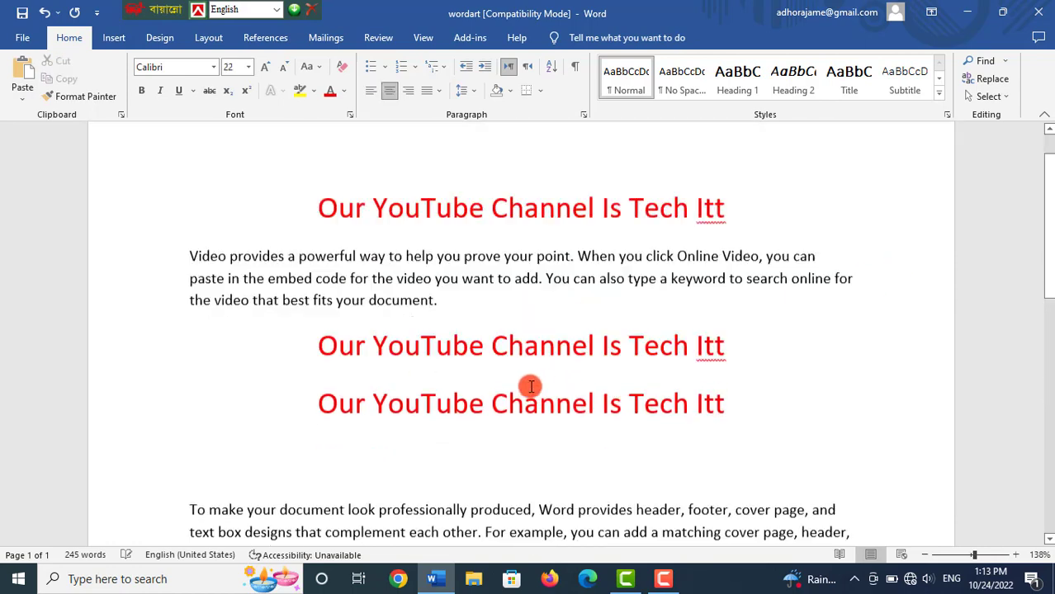
{"action": "left_click_drag", "start_coordinate": [308, 365], "coordinate": [891, 383]}
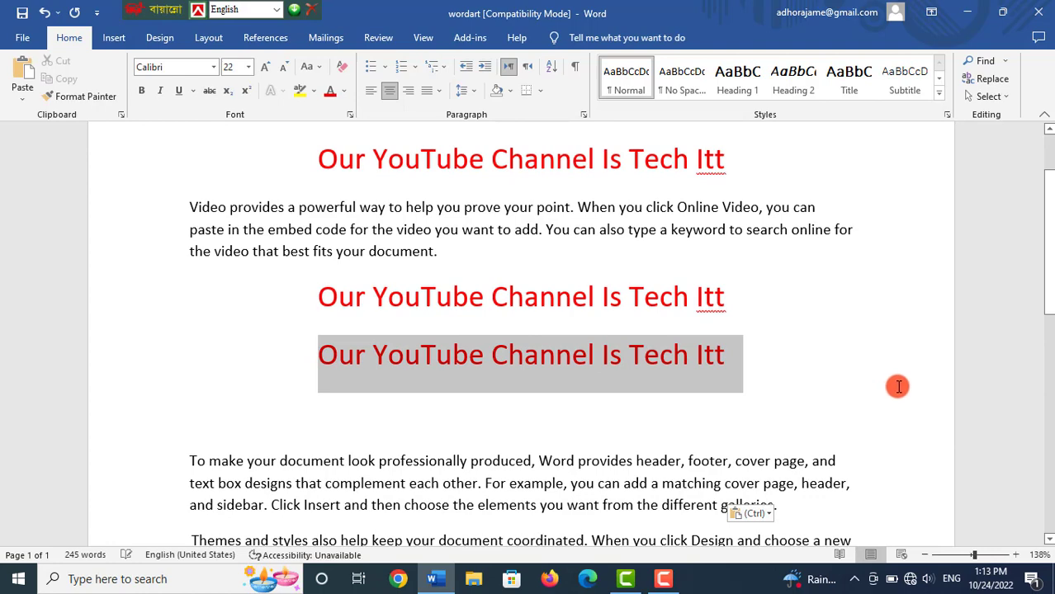
{"action": "key", "text": "Delete"}
{"action": "key", "text": "BackSpace"}
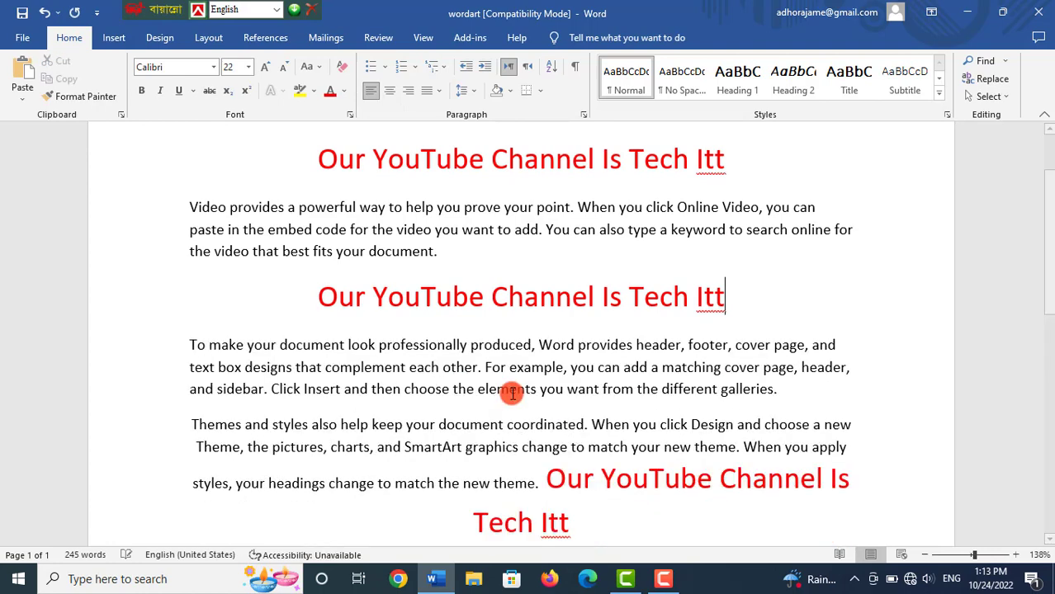
Step: Delete the pasted headings after the "Themes and styles" paragraph and at the end of the document
{"action": "scroll", "coordinate": [737, 481], "scroll_direction": "down", "scroll_amount": 2}
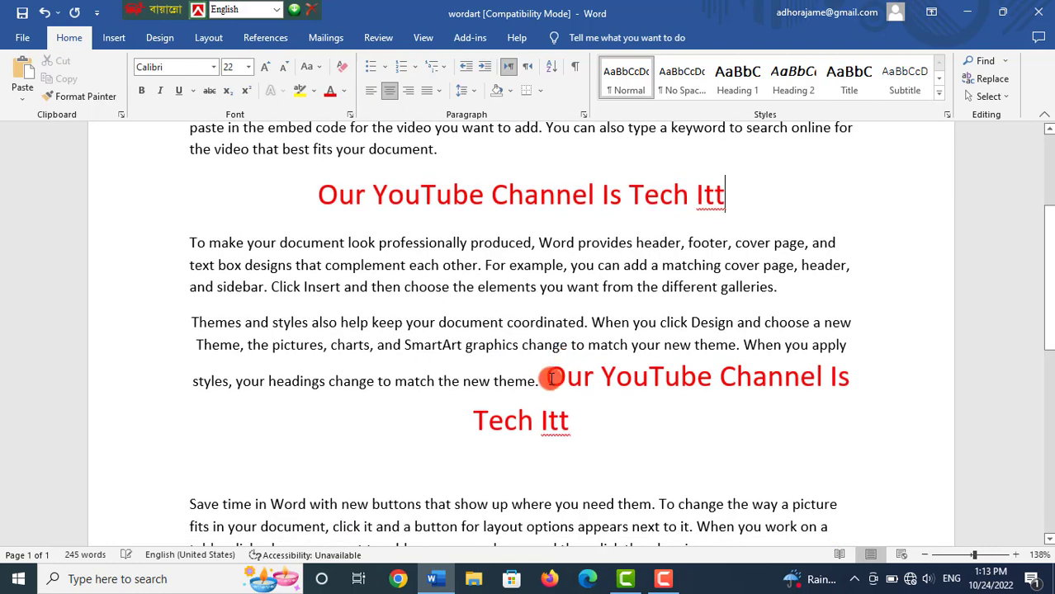
{"action": "left_click_drag", "start_coordinate": [551, 378], "coordinate": [628, 417]}
{"action": "key", "text": "Delete"}
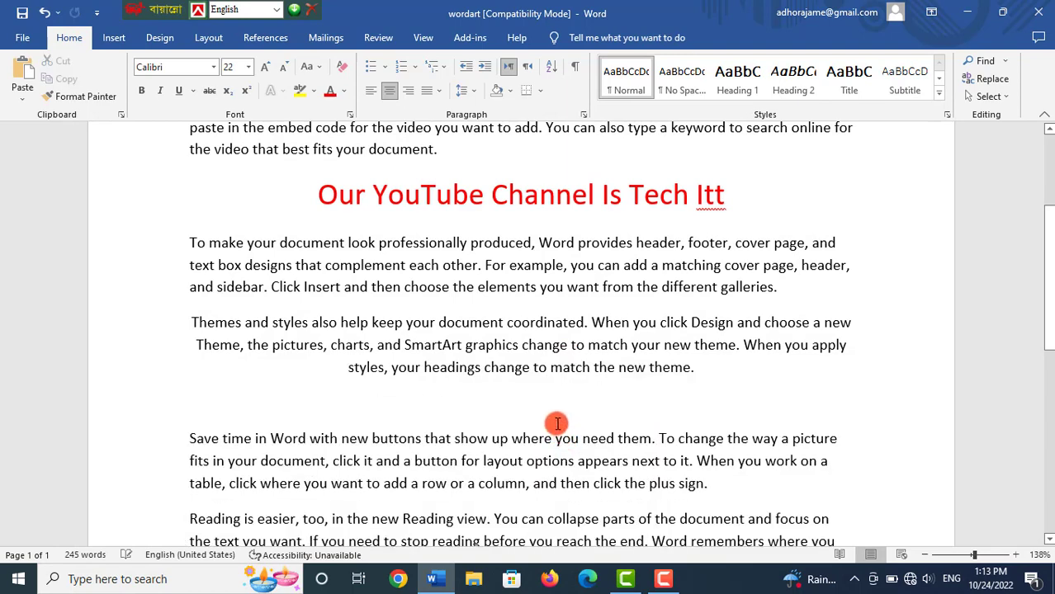
{"action": "scroll", "coordinate": [405, 450], "scroll_direction": "down", "scroll_amount": 6}
{"action": "scroll", "coordinate": [395, 384], "scroll_direction": "up", "scroll_amount": 1}
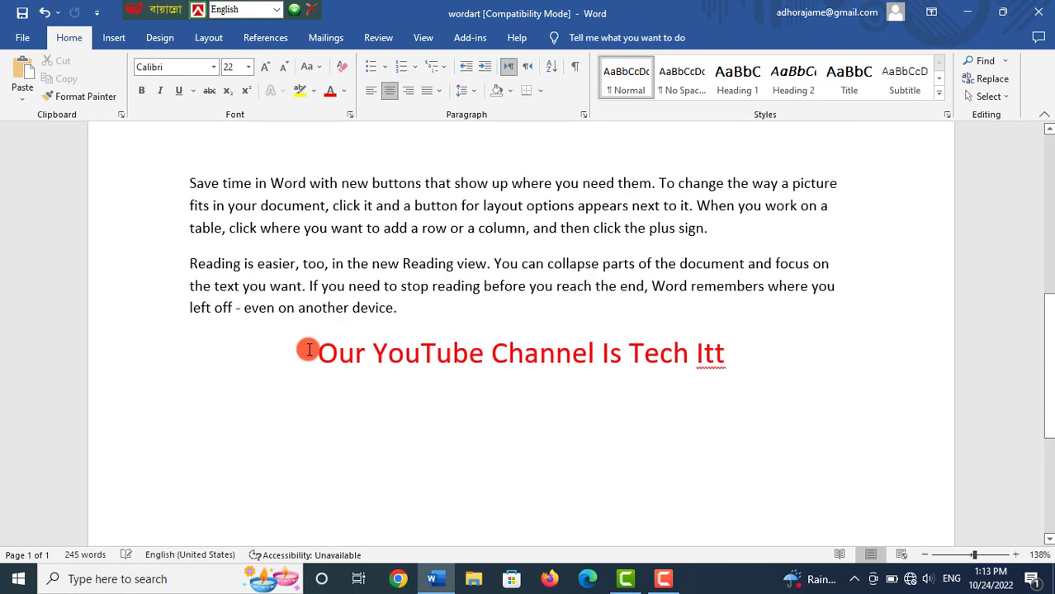
{"action": "left_click_drag", "start_coordinate": [308, 350], "coordinate": [985, 382]}
{"action": "key", "text": "Delete"}
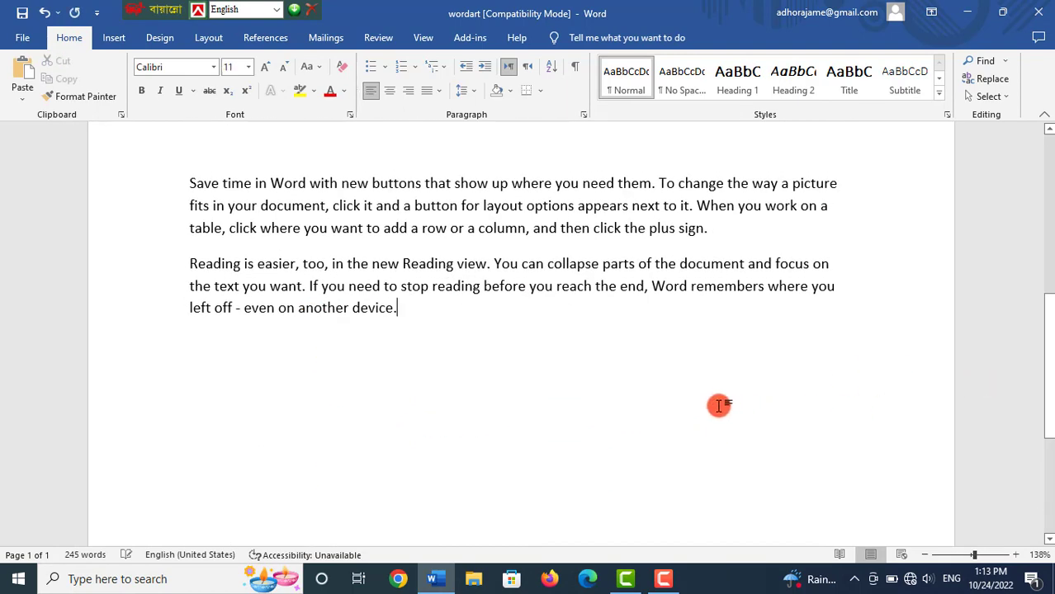
Step: Remove the leftover empty line between the "Themes and styles" and "Save time in Word" paragraphs
{"action": "key", "text": "ctrl+z"}
{"action": "scroll", "coordinate": [495, 425], "scroll_direction": "up", "scroll_amount": 1}
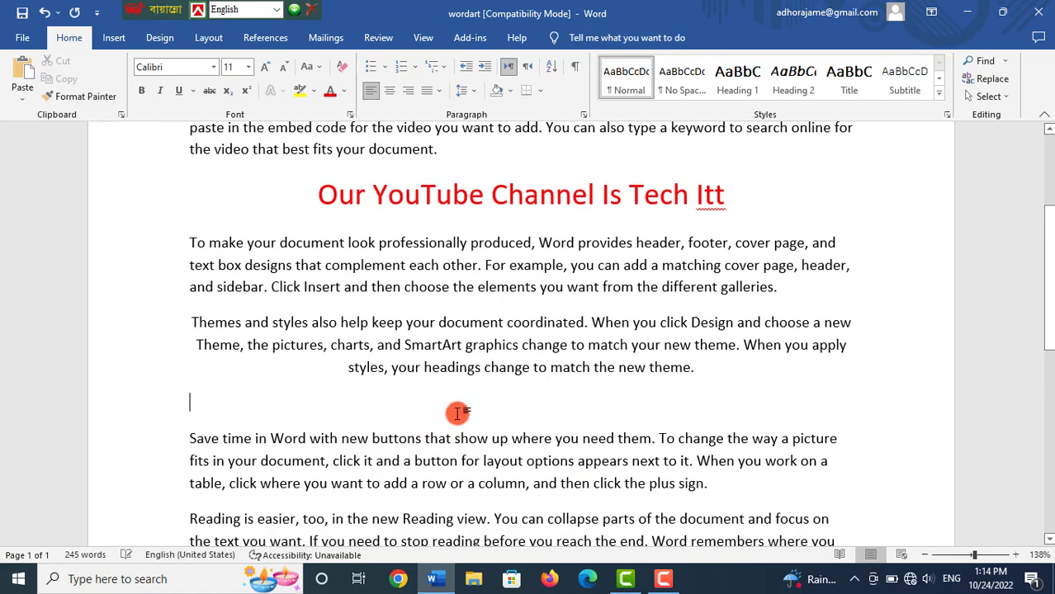
{"action": "key", "text": "BackSpace"}
Step: Try to apply the upper red heading's formatting to the first paragraph with Format Painter
{"action": "key", "text": "ctrl+Home"}
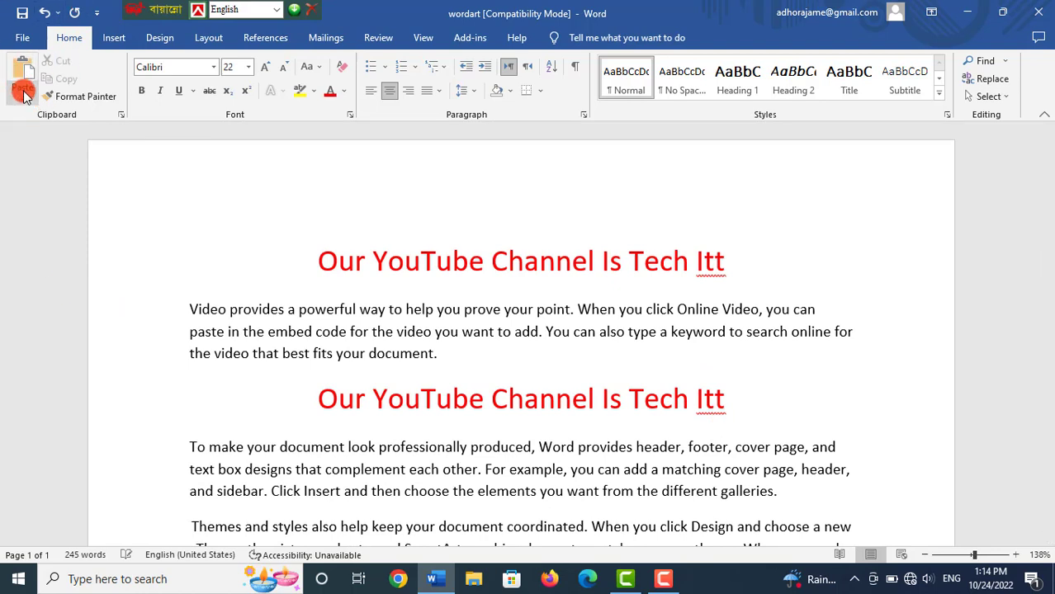
{"action": "left_click", "coordinate": [95, 98]}
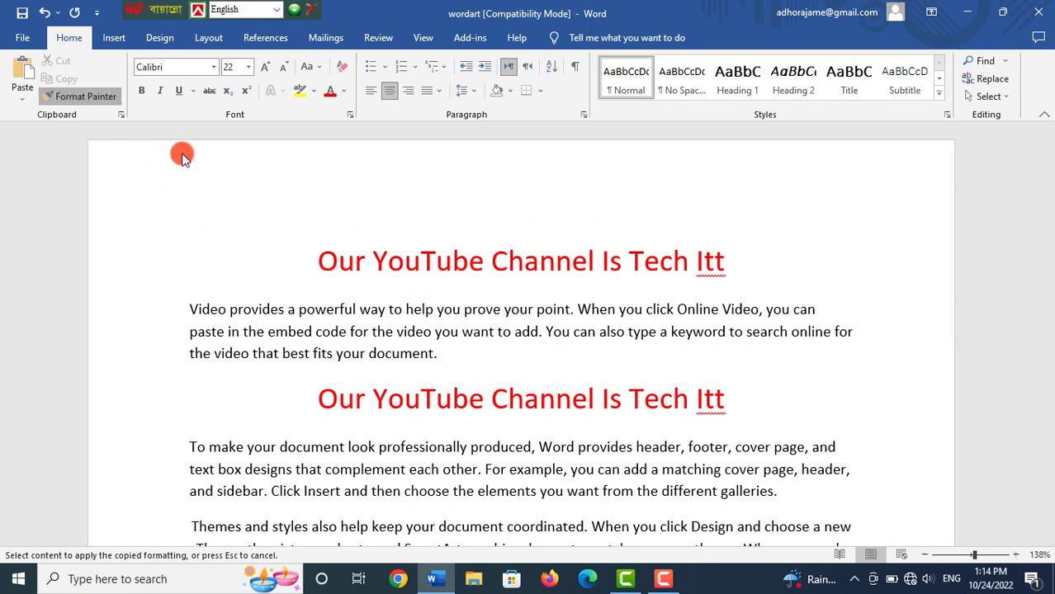
{"action": "left_click", "coordinate": [375, 353]}
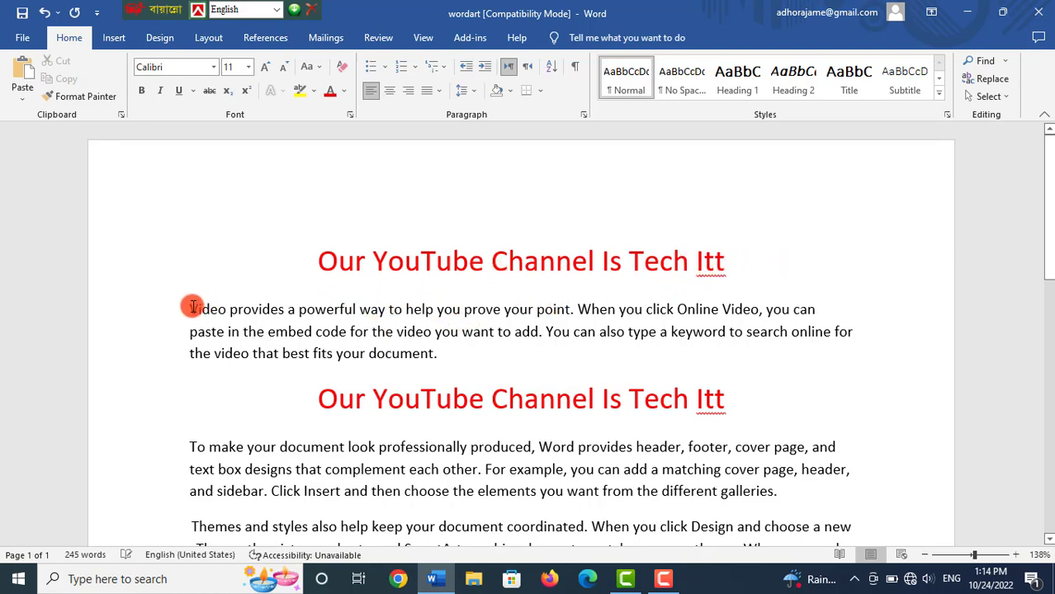
Step: Set the font of the first body paragraph, "Video provides a powerful way", to Brush Script MT
{"action": "left_click_drag", "start_coordinate": [191, 307], "coordinate": [461, 354]}
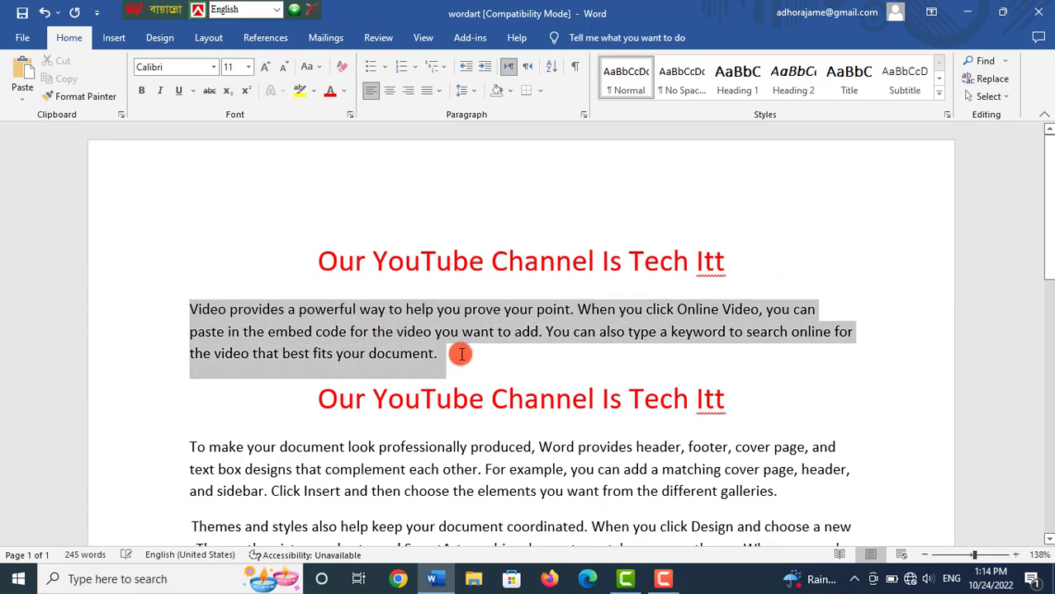
{"action": "left_click", "coordinate": [212, 68]}
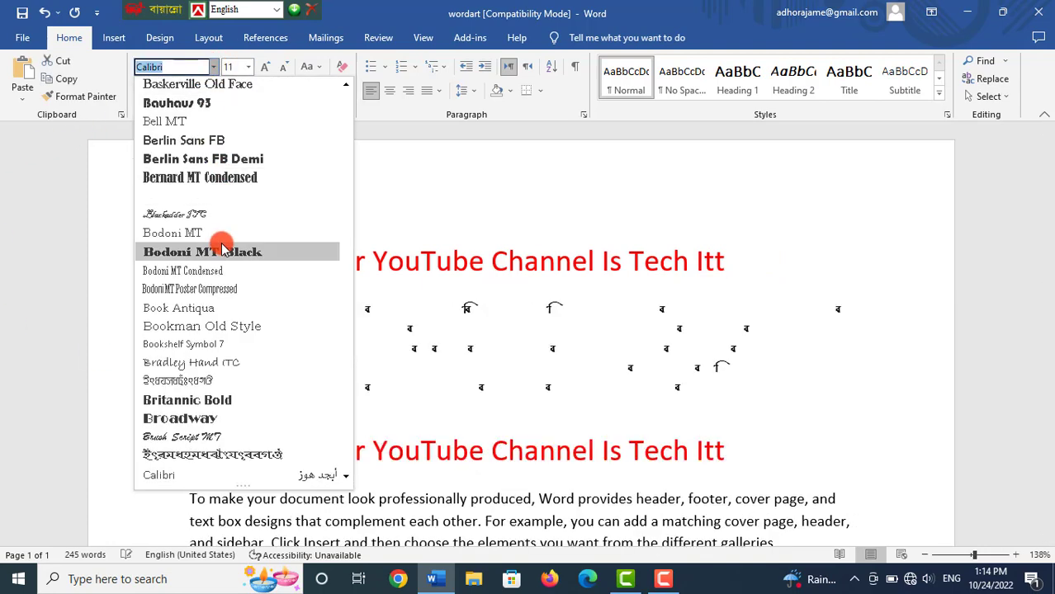
{"action": "scroll", "coordinate": [239, 397], "scroll_direction": "down", "scroll_amount": 2}
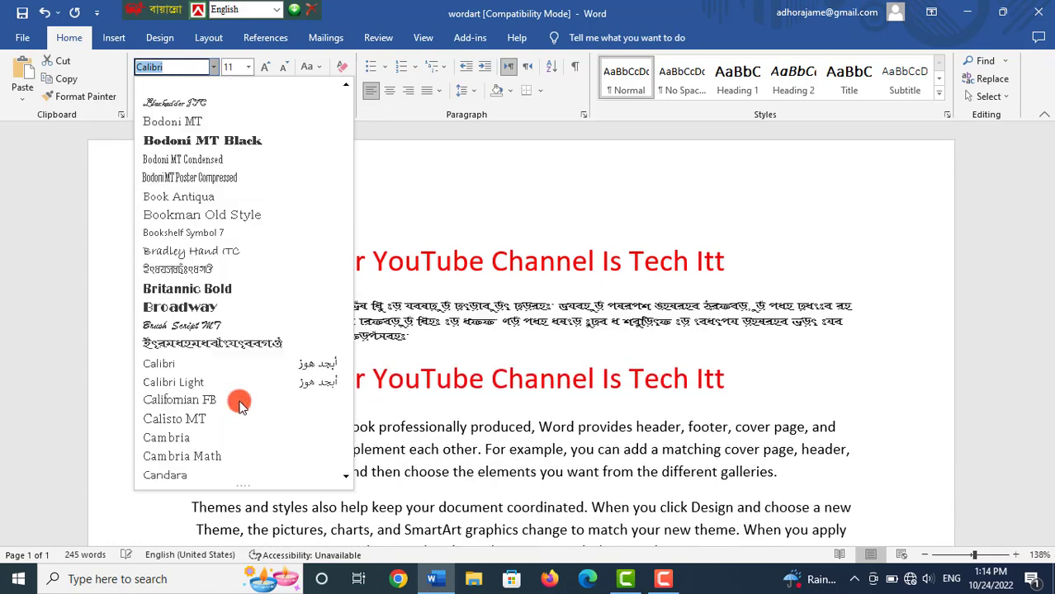
{"action": "left_click", "coordinate": [222, 326]}
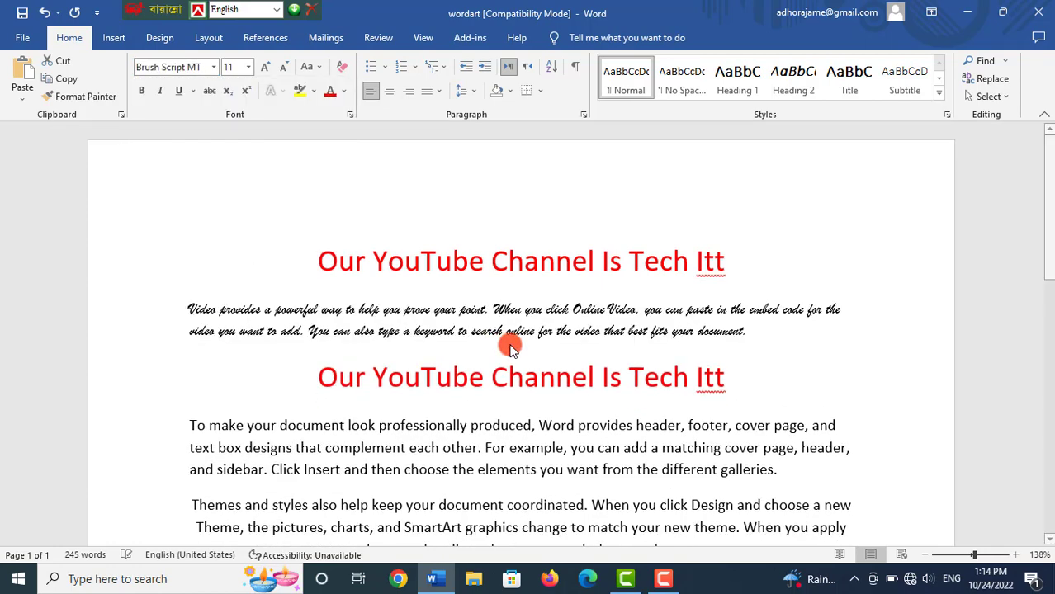
Step: Increase the first body paragraph's font size to 24 and leave the text deselected
{"action": "left_click", "coordinate": [265, 68]}
{"action": "left_click", "coordinate": [265, 68]}
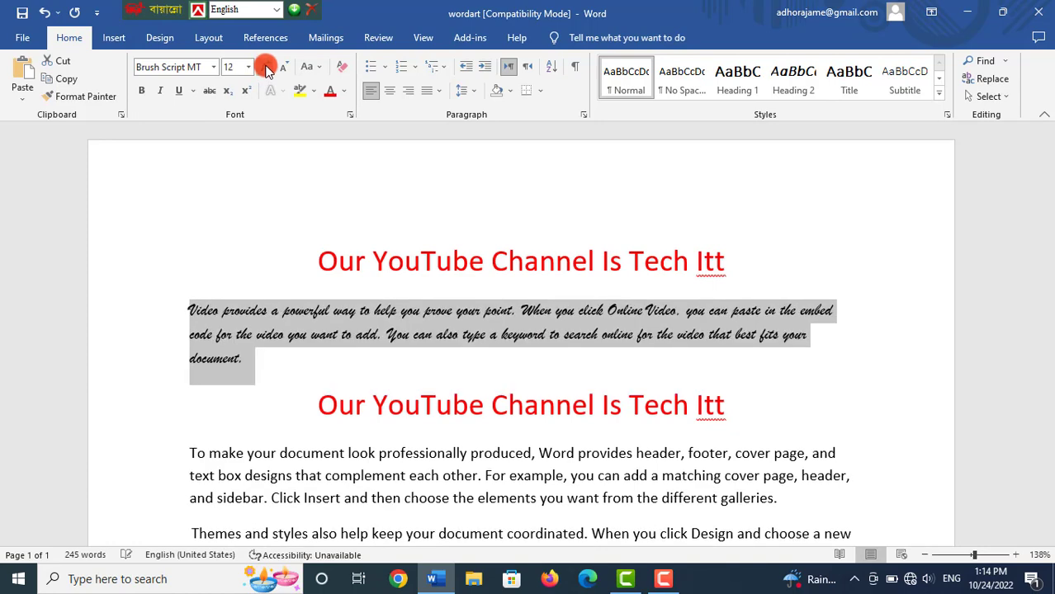
{"action": "left_click", "coordinate": [266, 68]}
{"action": "left_click", "coordinate": [266, 67]}
{"action": "left_click", "coordinate": [266, 68]}
{"action": "left_click", "coordinate": [265, 68]}
{"action": "left_click", "coordinate": [266, 68]}
{"action": "left_click", "coordinate": [380, 369]}
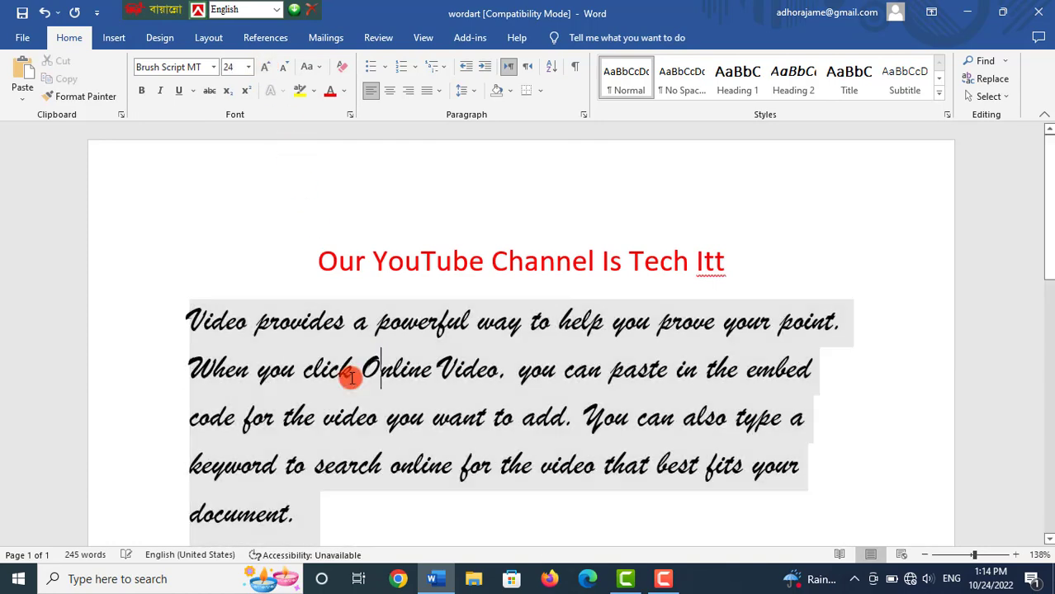
Step: Copy the formatting of the word "document." ending the first body paragraph onto the whole upper red heading with Format Painter
{"action": "scroll", "coordinate": [434, 401], "scroll_direction": "down", "scroll_amount": 3}
{"action": "scroll", "coordinate": [330, 380], "scroll_direction": "up", "scroll_amount": 1}
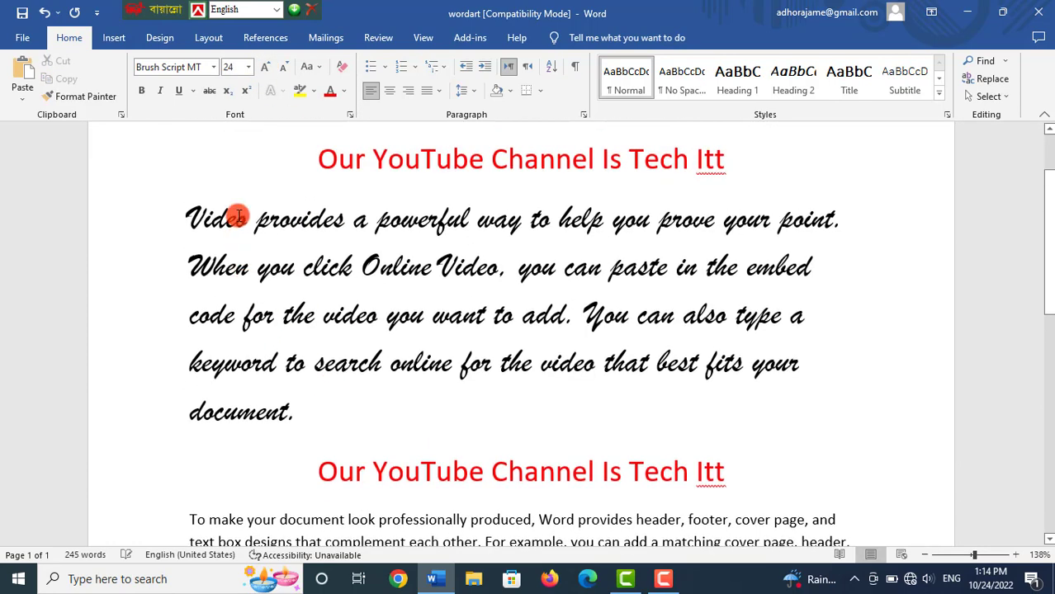
{"action": "left_click_drag", "start_coordinate": [187, 217], "coordinate": [518, 221]}
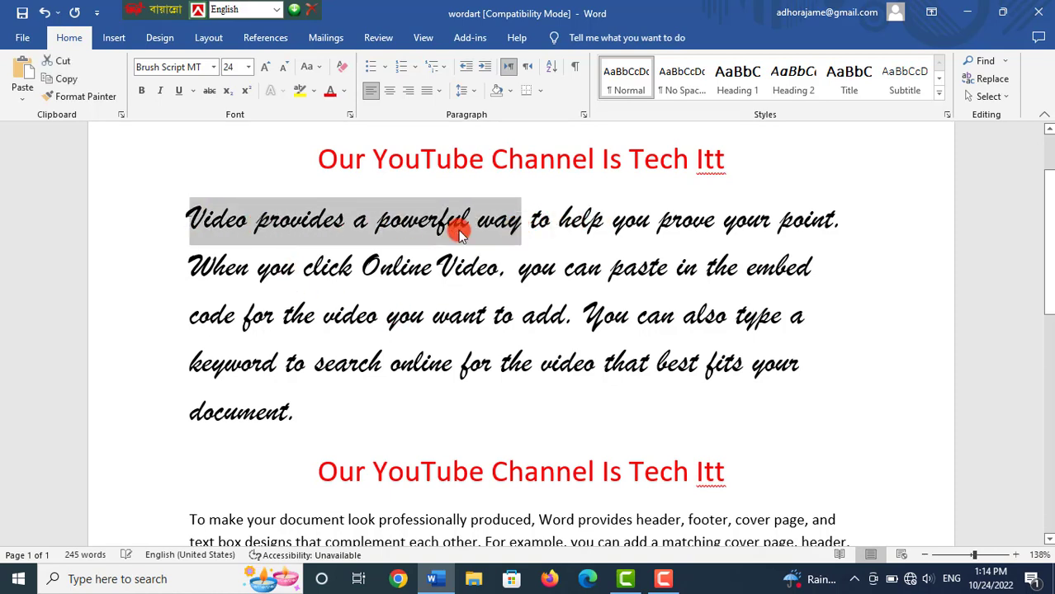
{"action": "left_click", "coordinate": [330, 271]}
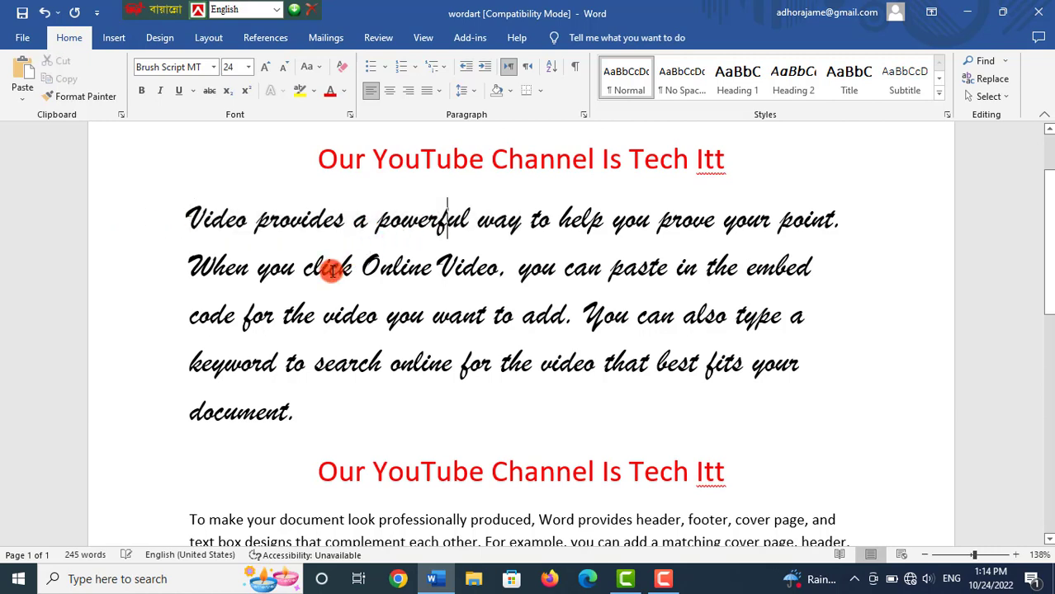
{"action": "left_click_drag", "start_coordinate": [185, 414], "coordinate": [309, 413]}
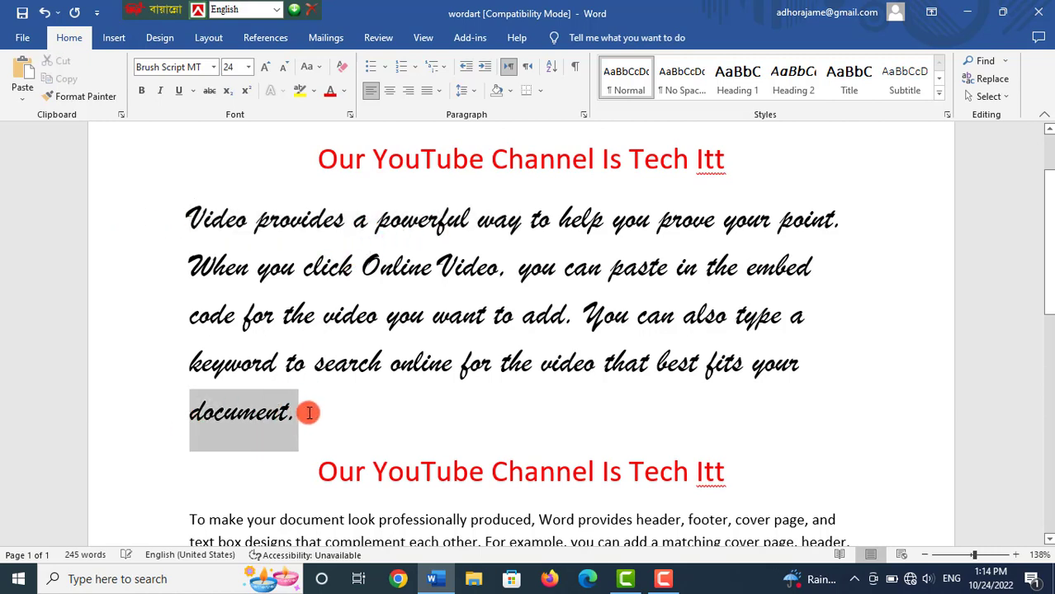
{"action": "left_click", "coordinate": [85, 101]}
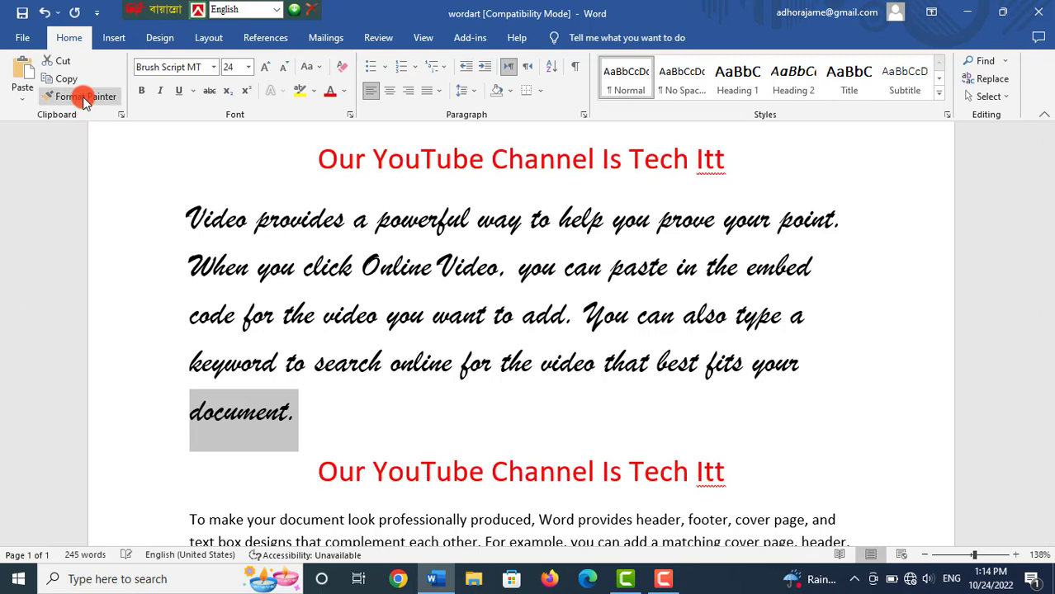
{"action": "left_click", "coordinate": [83, 98]}
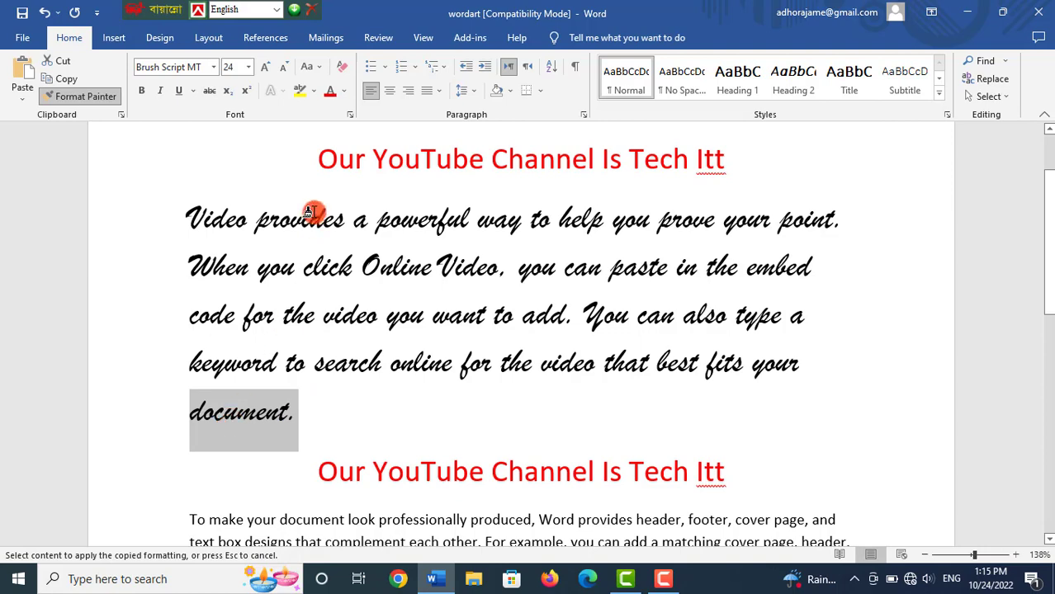
{"action": "left_click_drag", "start_coordinate": [328, 160], "coordinate": [718, 162]}
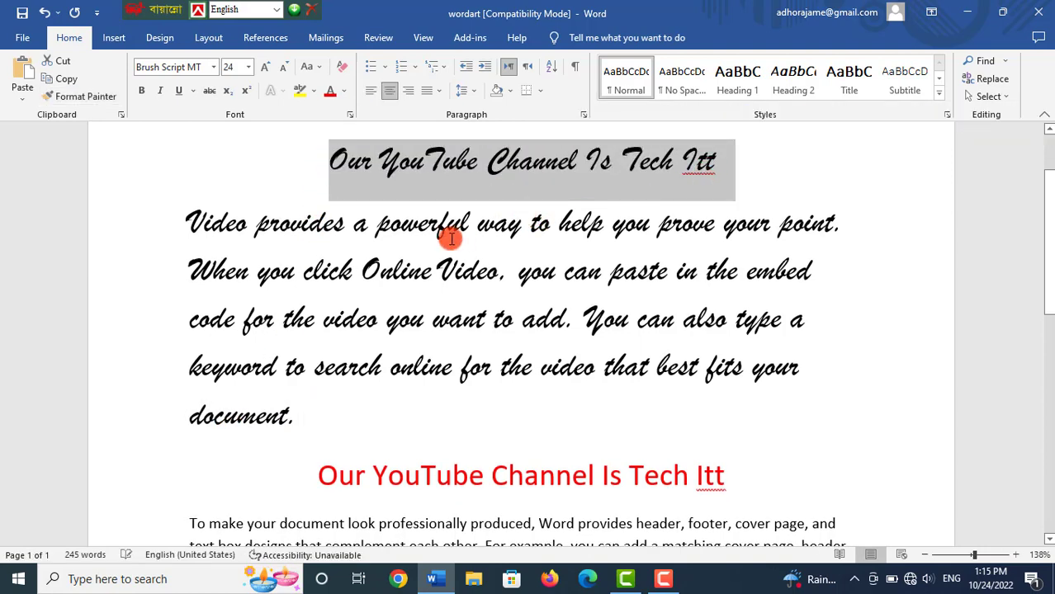
Step: Undo the formatting painted onto the upper heading and leave the text deselected
{"action": "scroll", "coordinate": [297, 517], "scroll_direction": "up", "scroll_amount": 2}
{"action": "scroll", "coordinate": [303, 448], "scroll_direction": "down", "scroll_amount": 3}
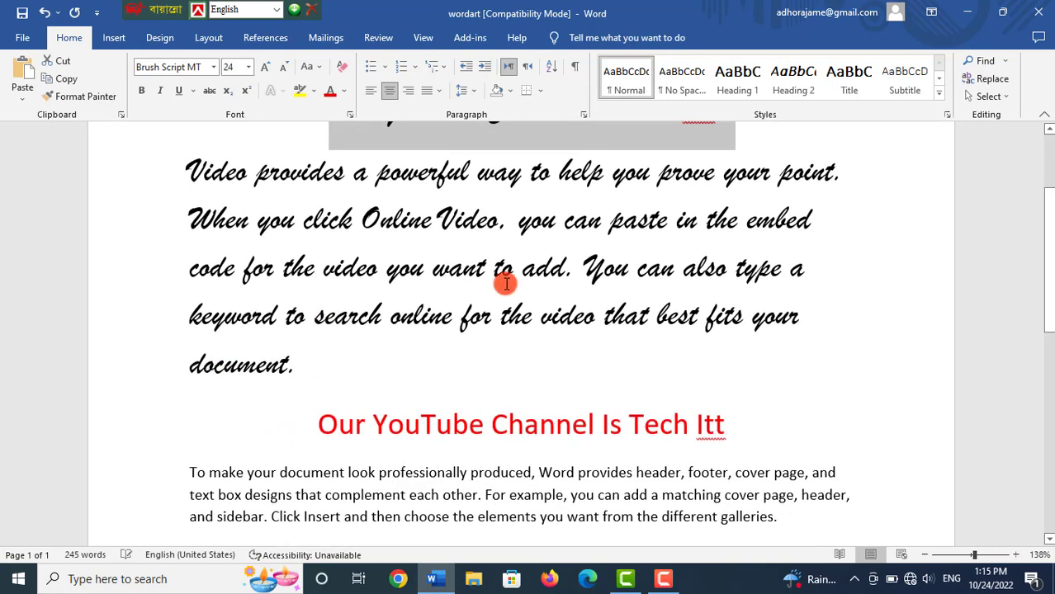
{"action": "scroll", "coordinate": [510, 248], "scroll_direction": "up", "scroll_amount": 2}
{"action": "scroll", "coordinate": [470, 323], "scroll_direction": "down", "scroll_amount": 4}
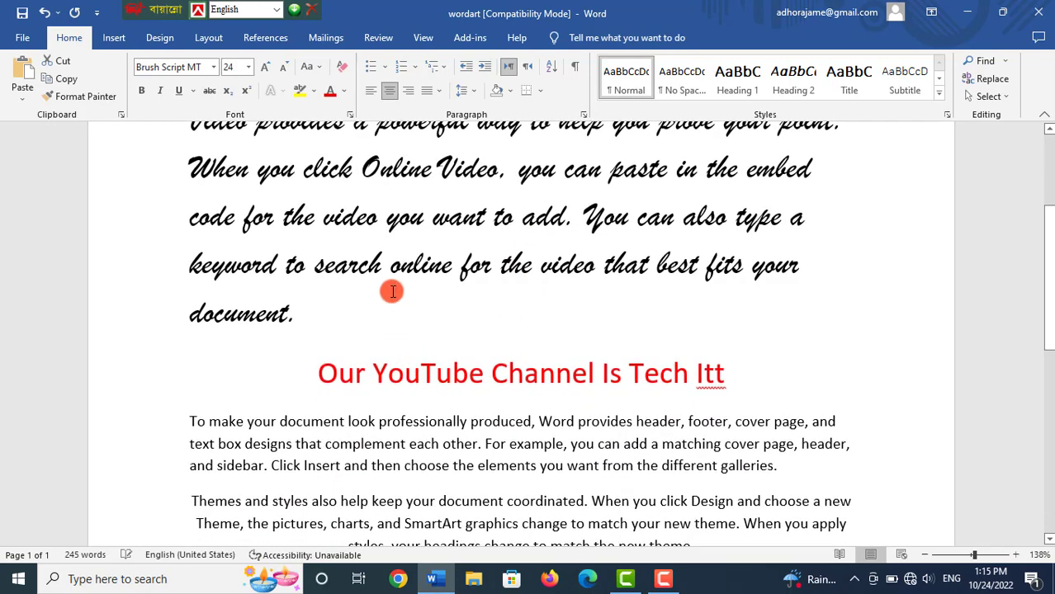
{"action": "left_click", "coordinate": [301, 374]}
{"action": "left_click", "coordinate": [621, 374]}
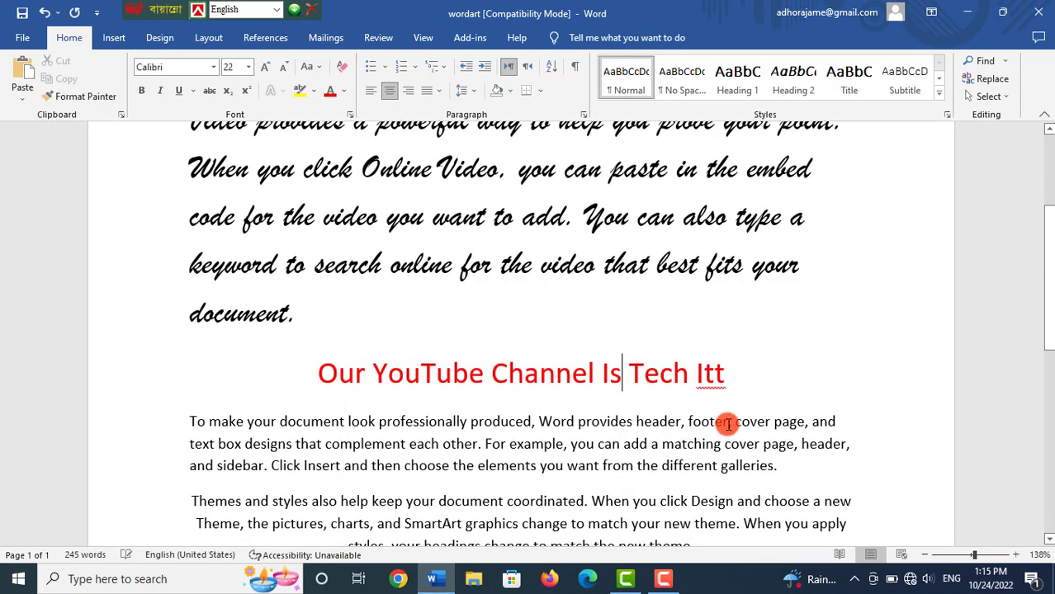
{"action": "left_click", "coordinate": [728, 423]}
{"action": "scroll", "coordinate": [330, 400], "scroll_direction": "up", "scroll_amount": 3}
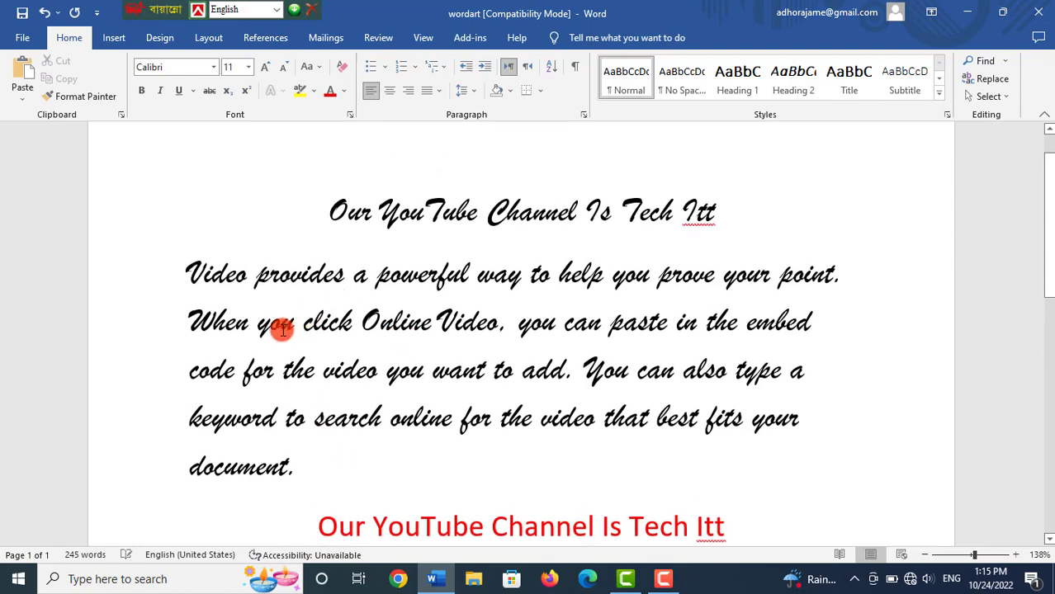
{"action": "key", "text": "ctrl+z"}
{"action": "left_click", "coordinate": [402, 227]}
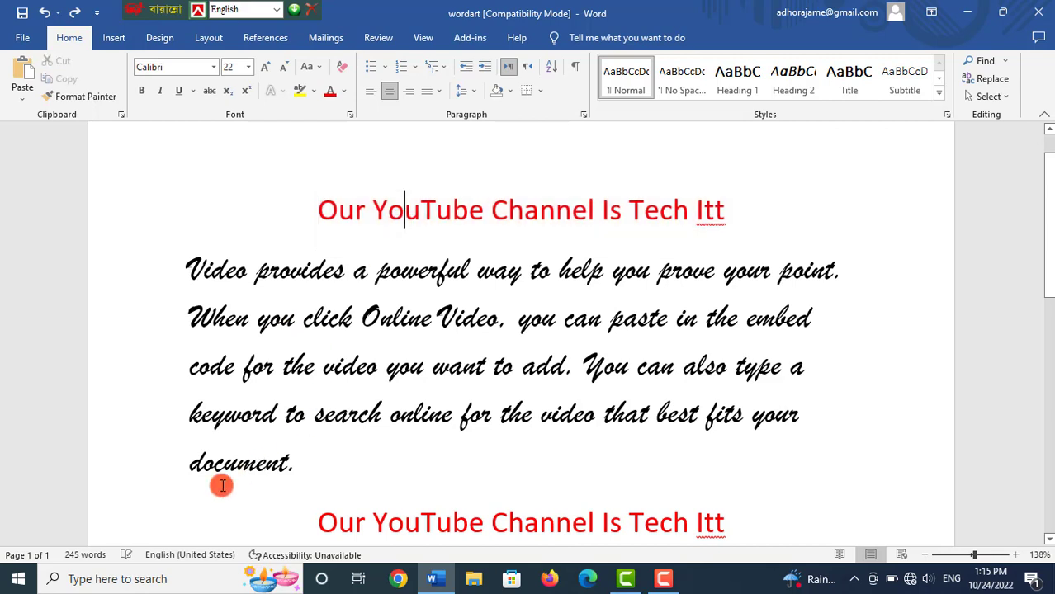
Step: Lock Format Painter on the formatting of "document." for repeated use and apply it to "Our YouTube Channel Is" in the upper heading
{"action": "mouse_move", "coordinate": [179, 472]}
{"action": "left_mouse_down"}
{"action": "mouse_move", "coordinate": [338, 459]}
{"action": "mouse_move", "coordinate": [299, 461]}
{"action": "left_mouse_up"}
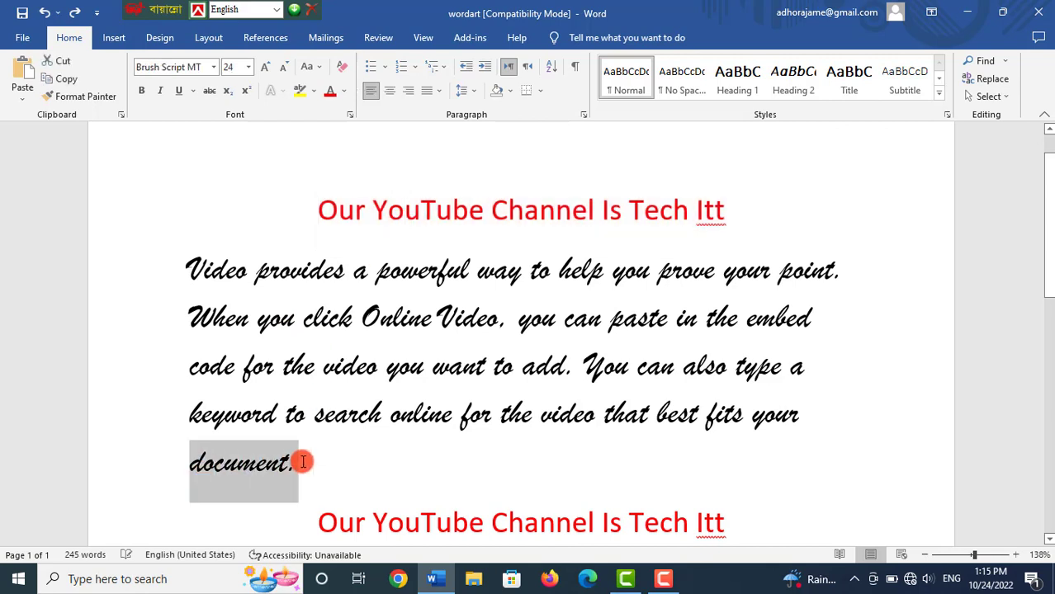
{"action": "left_click", "coordinate": [64, 103]}
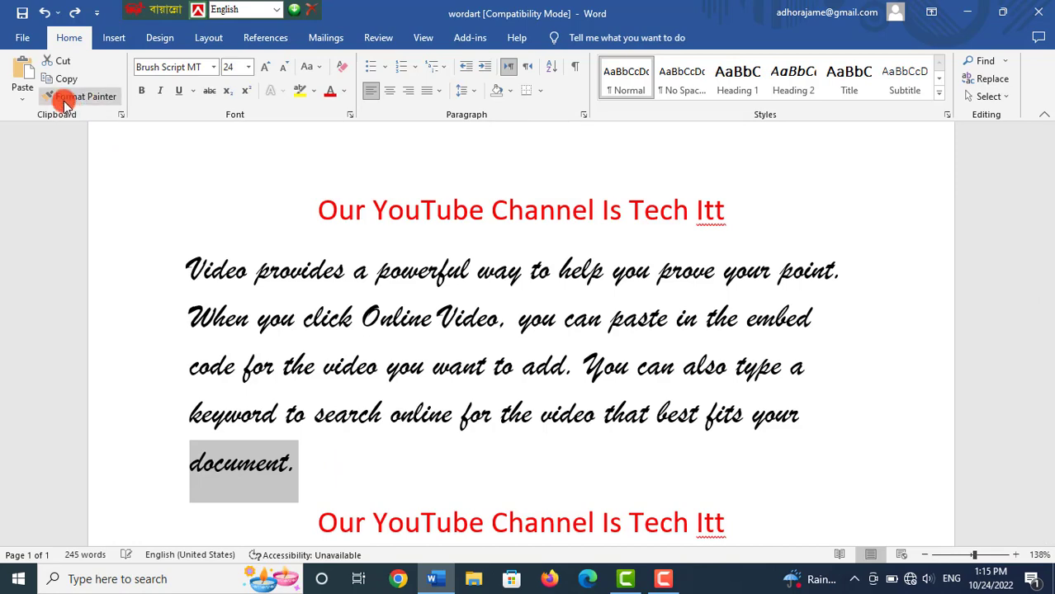
{"action": "scroll", "coordinate": [473, 417], "scroll_direction": "down", "scroll_amount": 5}
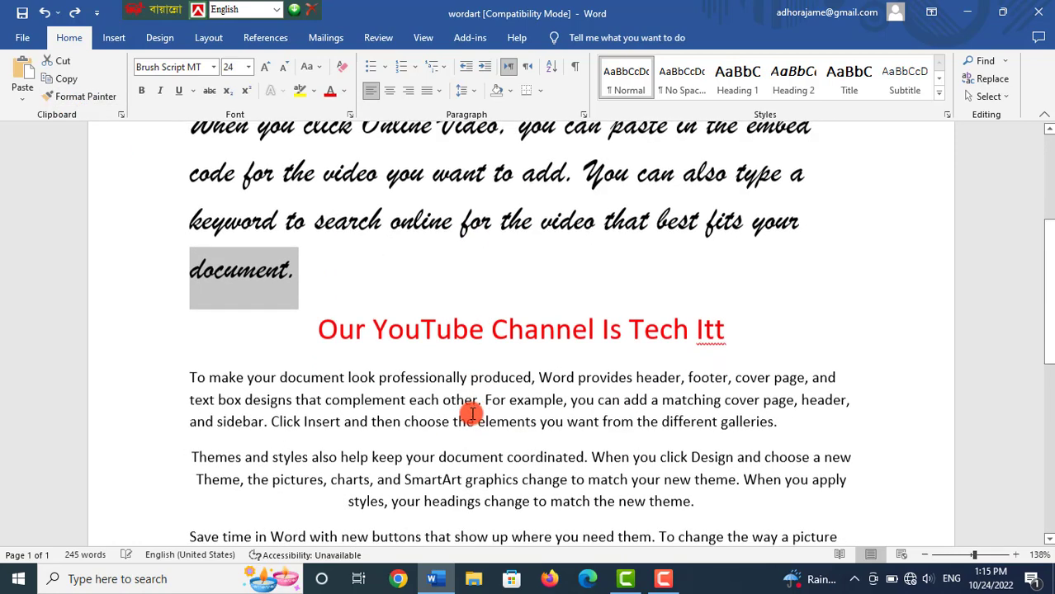
{"action": "scroll", "coordinate": [470, 413], "scroll_direction": "up", "scroll_amount": 4}
{"action": "left_click", "coordinate": [74, 97]}
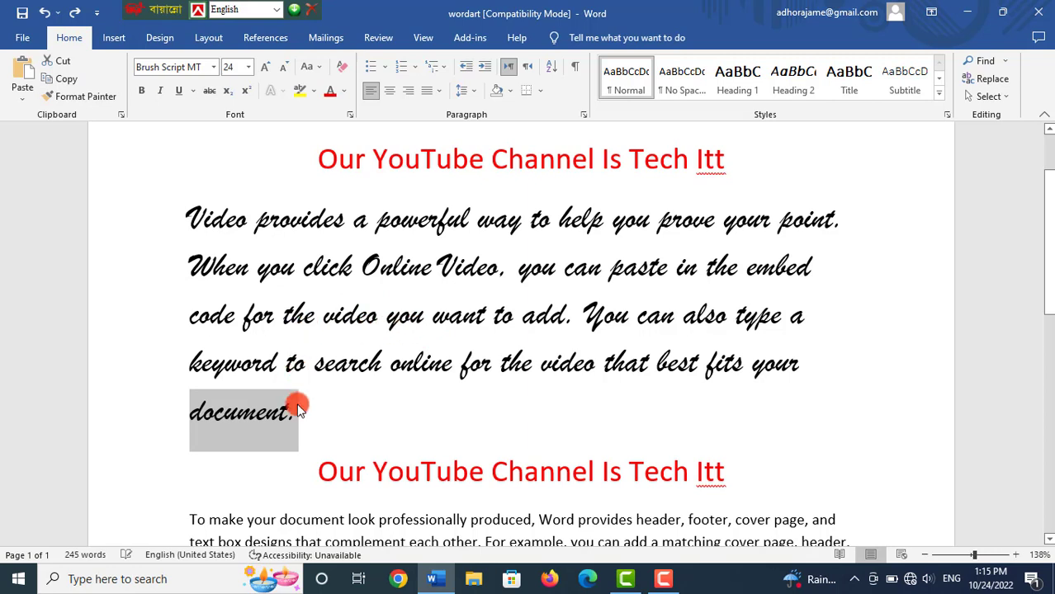
{"action": "left_click", "coordinate": [76, 97]}
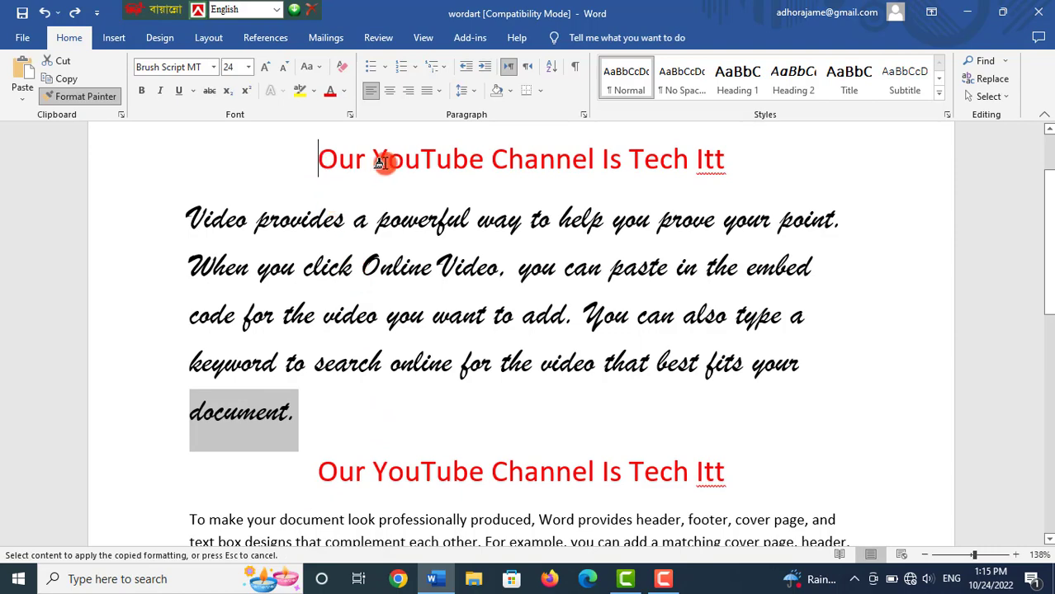
{"action": "left_click_drag", "start_coordinate": [381, 162], "coordinate": [617, 160]}
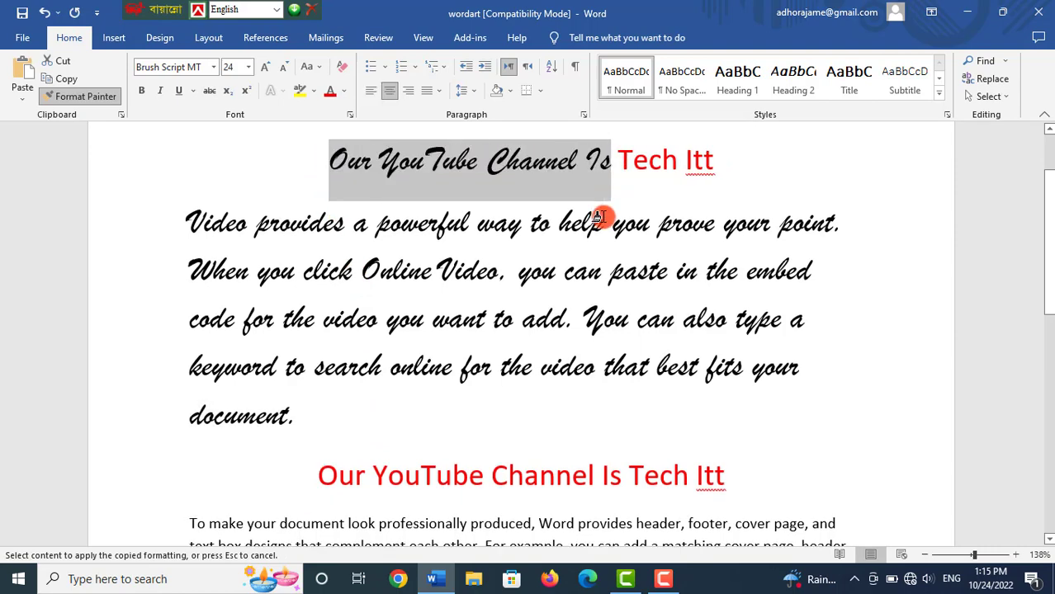
Step: Paint the copied formatting onto "Our YouTube Channel" in the lower heading and "styles, your headings change to match the new theme."
{"action": "scroll", "coordinate": [513, 371], "scroll_direction": "down", "scroll_amount": 2}
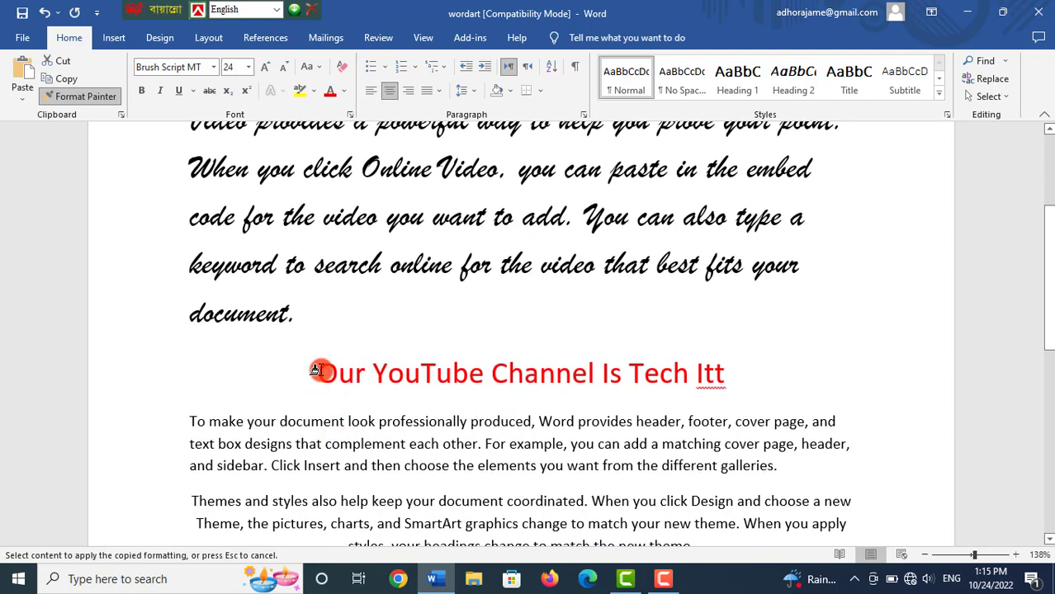
{"action": "left_click_drag", "start_coordinate": [314, 370], "coordinate": [512, 369]}
{"action": "scroll", "coordinate": [441, 381], "scroll_direction": "down", "scroll_amount": 3}
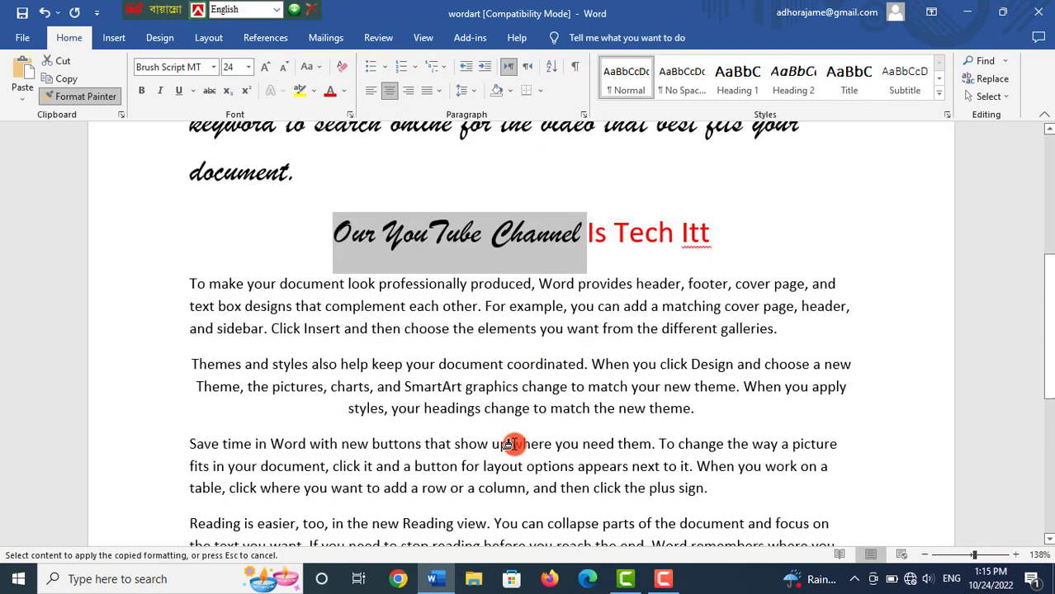
{"action": "mouse_move", "coordinate": [431, 387]}
{"action": "left_mouse_down"}
{"action": "mouse_move", "coordinate": [632, 386]}
{"action": "mouse_move", "coordinate": [688, 406]}
{"action": "left_mouse_up"}
Step: Paint the formatting onto "If you need to stop reading before you reach the end" and "off - even on another device." in the last paragraph
{"action": "scroll", "coordinate": [493, 504], "scroll_direction": "down", "scroll_amount": 4}
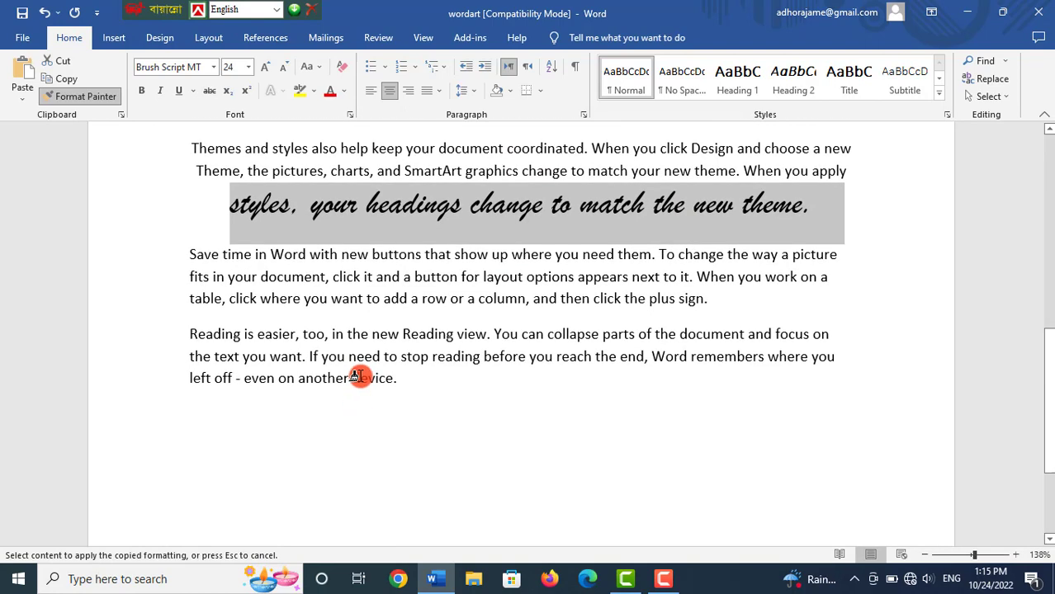
{"action": "mouse_move", "coordinate": [307, 355]}
{"action": "left_mouse_down"}
{"action": "mouse_move", "coordinate": [616, 353]}
{"action": "mouse_move", "coordinate": [612, 382]}
{"action": "left_mouse_up"}
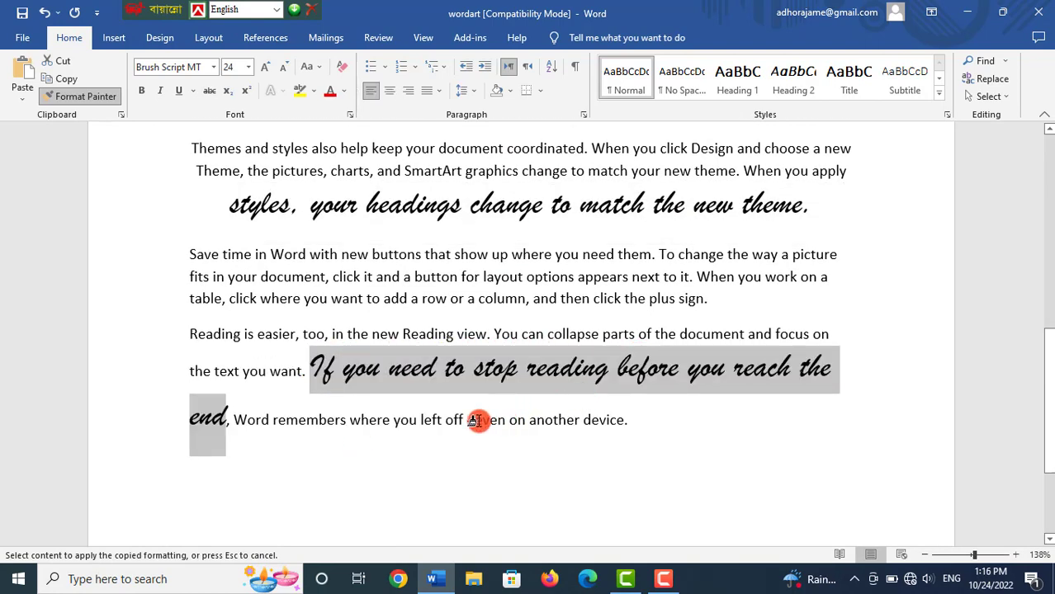
{"action": "left_click_drag", "start_coordinate": [590, 420], "coordinate": [594, 454]}
Step: Paint the formatting onto "and then choose the elements" and "document look professionally" in the paragraph below the lower heading
{"action": "scroll", "coordinate": [445, 421], "scroll_direction": "up", "scroll_amount": 3}
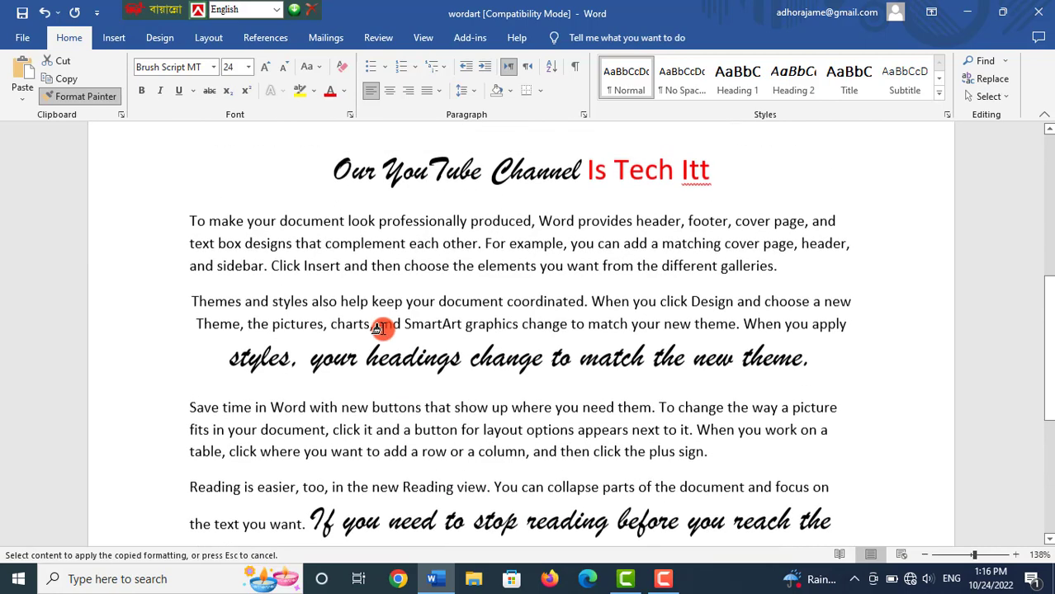
{"action": "left_click_drag", "start_coordinate": [360, 260], "coordinate": [485, 266]}
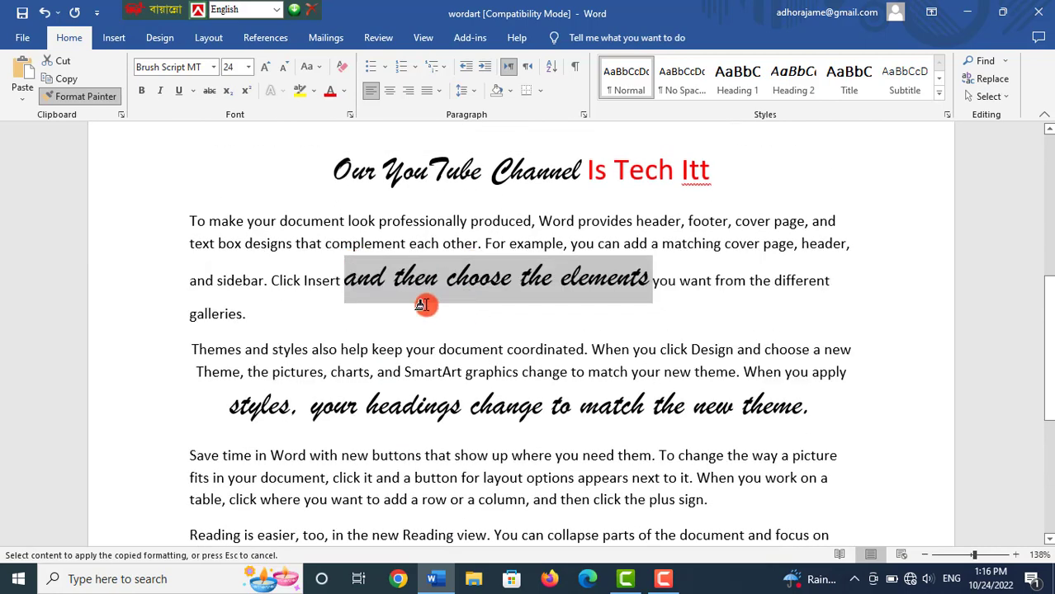
{"action": "left_click_drag", "start_coordinate": [282, 218], "coordinate": [467, 221]}
Step: Paint the formatting onto "and a button for layout options appears" in the "Save time in Word" paragraph
{"action": "scroll", "coordinate": [430, 350], "scroll_direction": "up", "scroll_amount": 1}
{"action": "scroll", "coordinate": [430, 350], "scroll_direction": "up", "scroll_amount": 1}
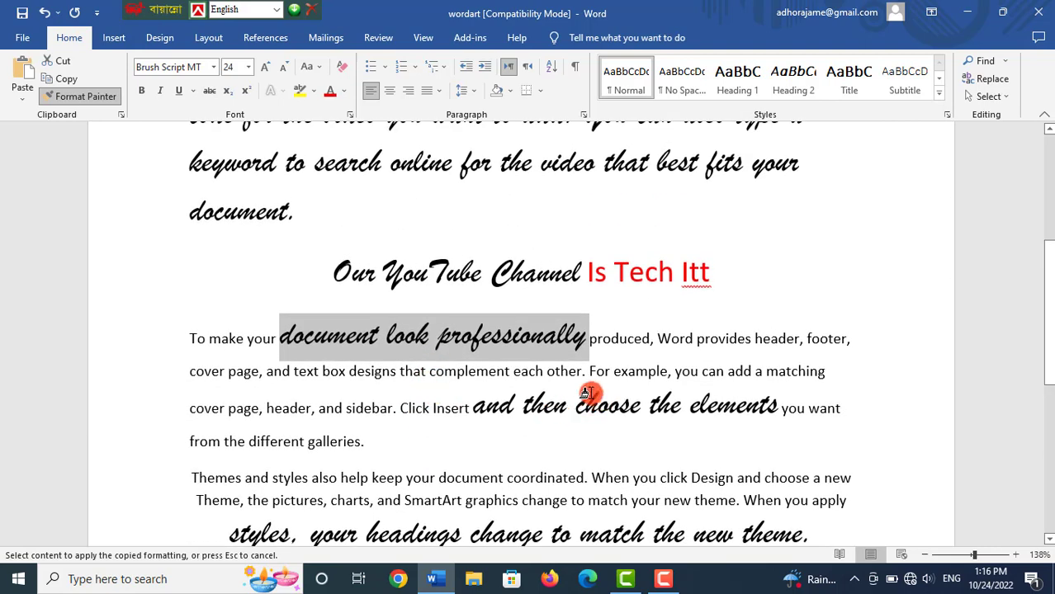
{"action": "scroll", "coordinate": [586, 394], "scroll_direction": "up", "scroll_amount": 6}
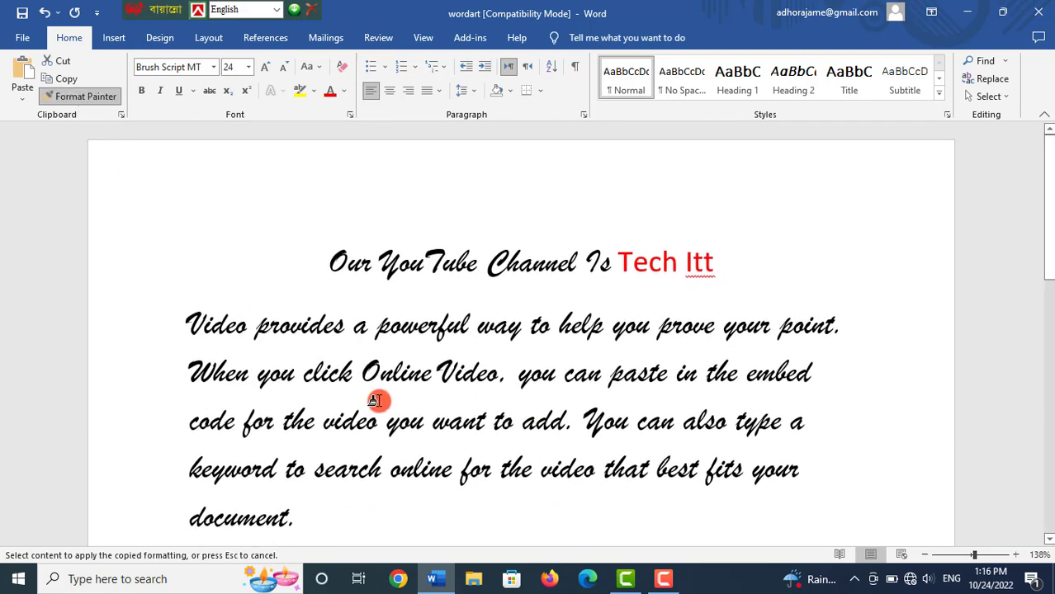
{"action": "scroll", "coordinate": [425, 363], "scroll_direction": "down", "scroll_amount": 3}
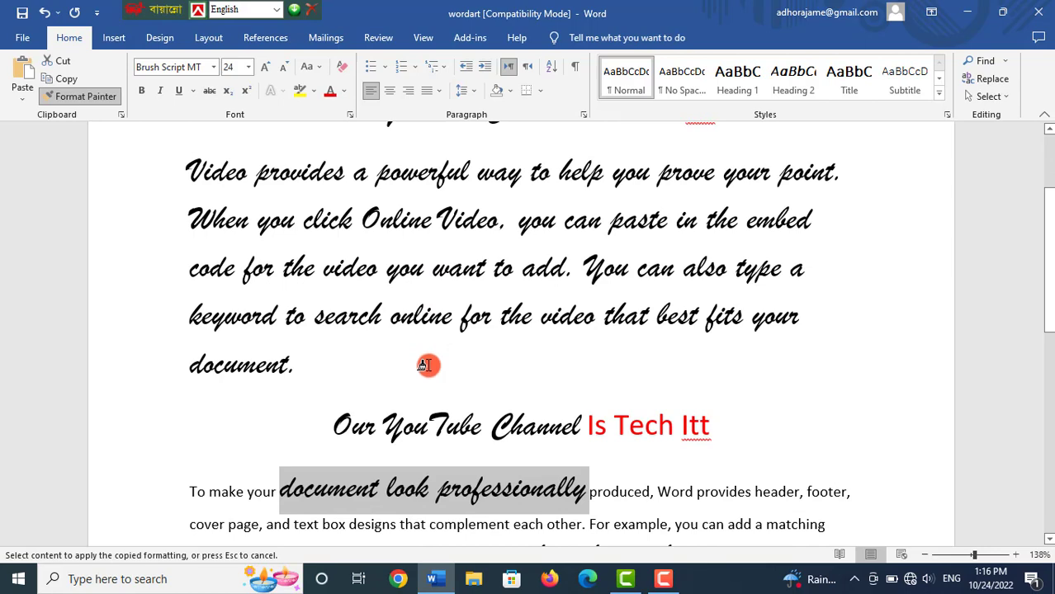
{"action": "scroll", "coordinate": [396, 405], "scroll_direction": "up", "scroll_amount": 2}
{"action": "scroll", "coordinate": [445, 334], "scroll_direction": "down", "scroll_amount": 4}
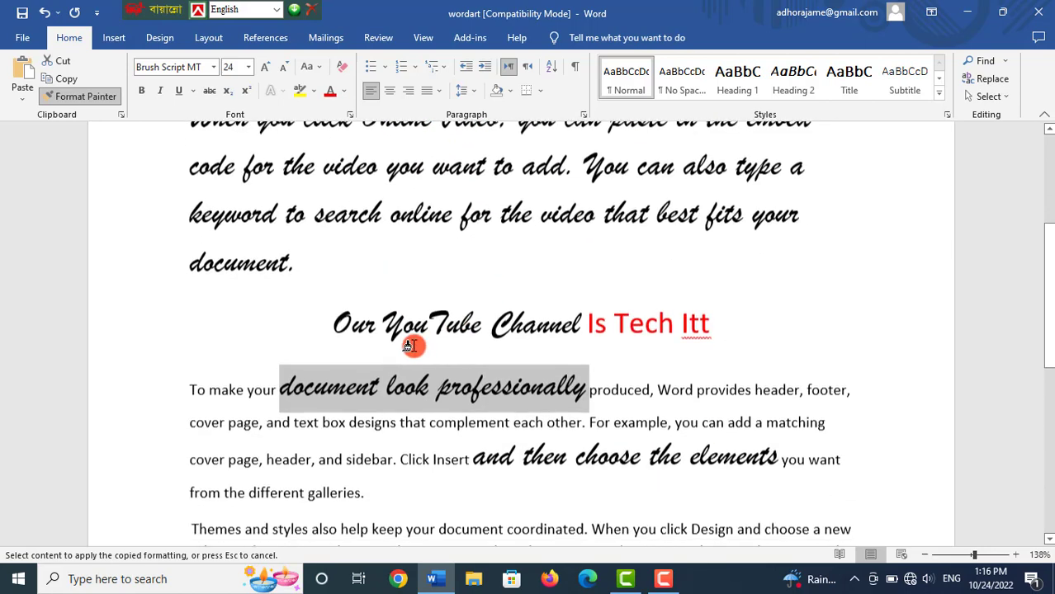
{"action": "scroll", "coordinate": [406, 313], "scroll_direction": "up", "scroll_amount": 1}
{"action": "scroll", "coordinate": [420, 355], "scroll_direction": "down", "scroll_amount": 5}
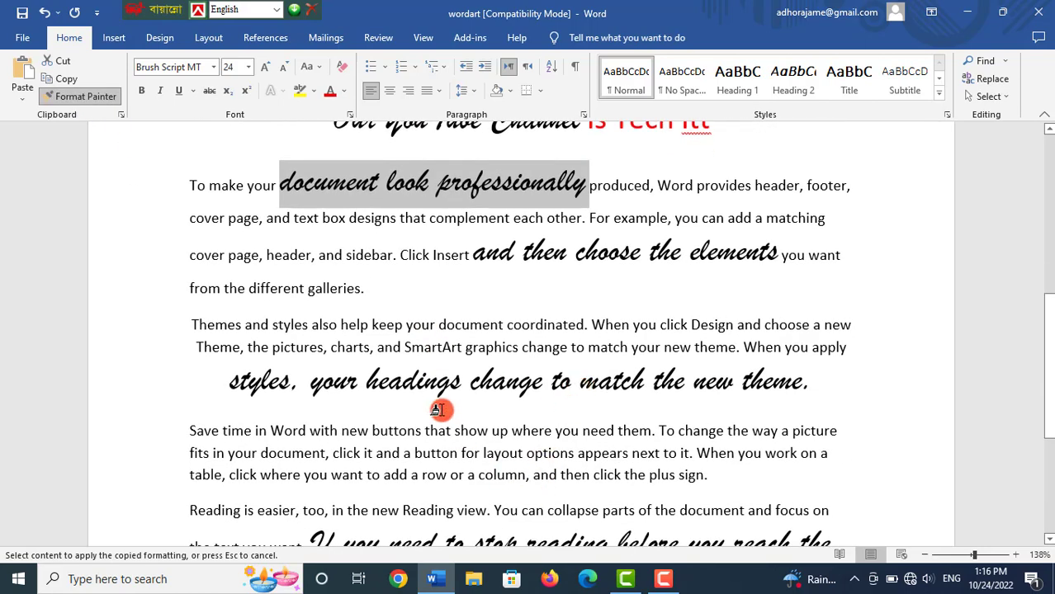
{"action": "scroll", "coordinate": [437, 410], "scroll_direction": "down", "scroll_amount": 2}
{"action": "left_click_drag", "start_coordinate": [376, 363], "coordinate": [810, 365]}
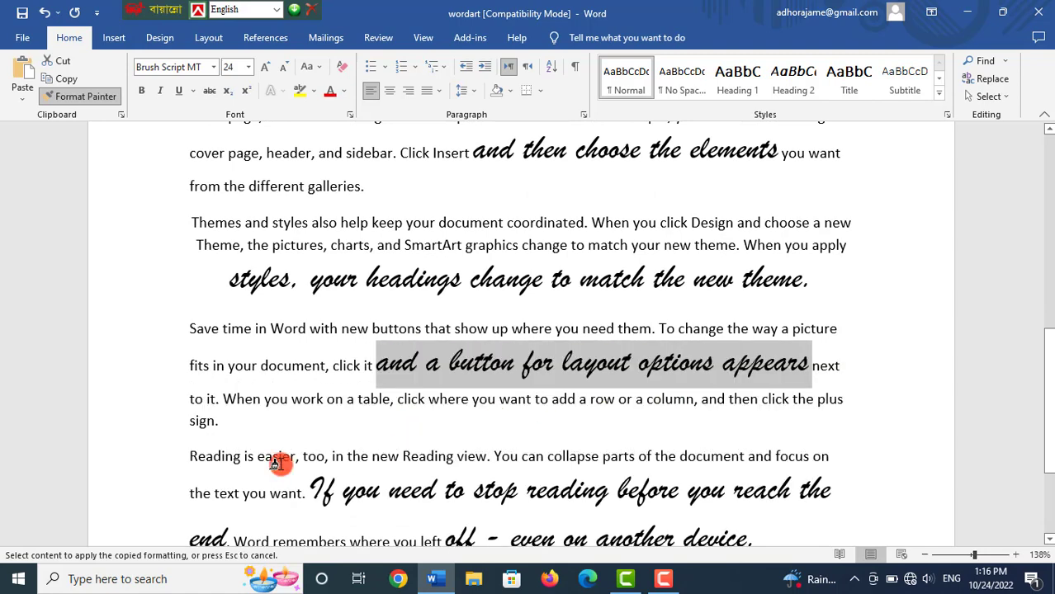
Step: Review the painted passages throughout the document and turn Format Painter off
{"action": "scroll", "coordinate": [365, 395], "scroll_direction": "down", "scroll_amount": 2}
{"action": "scroll", "coordinate": [348, 348], "scroll_direction": "up", "scroll_amount": 8}
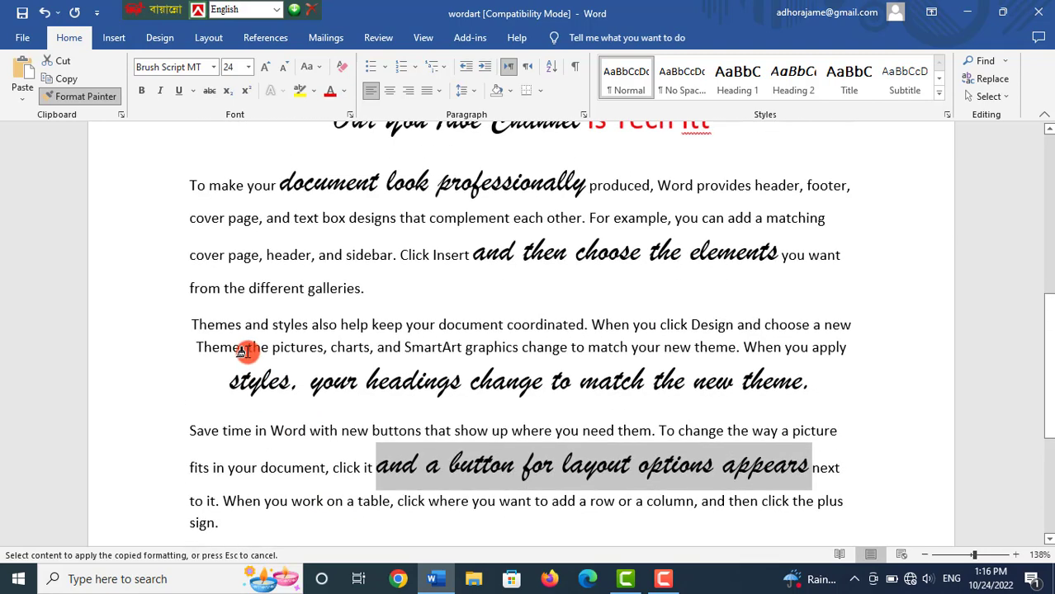
{"action": "scroll", "coordinate": [235, 350], "scroll_direction": "up", "scroll_amount": 5}
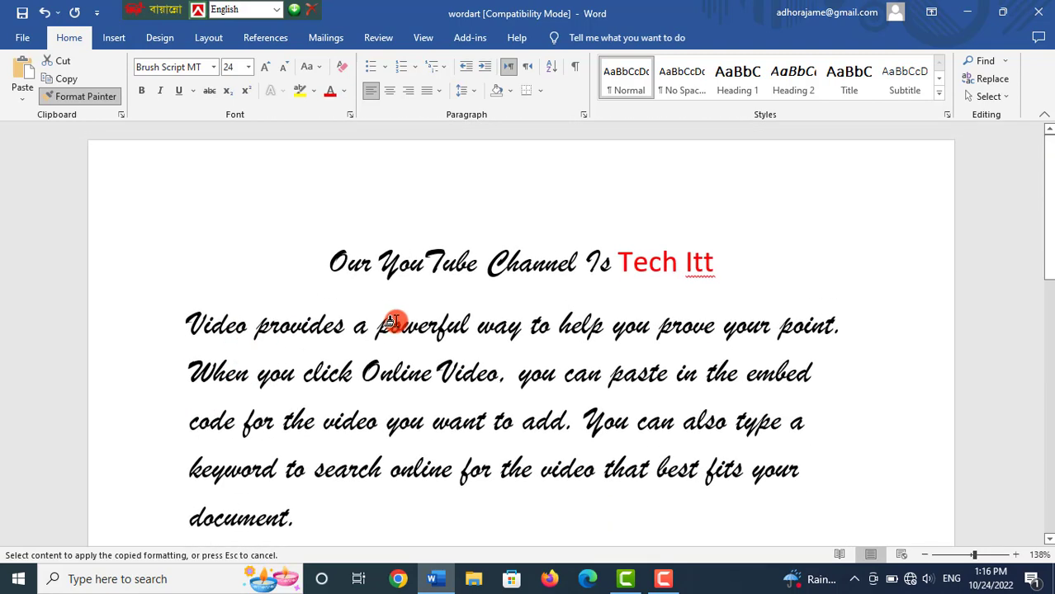
{"action": "scroll", "coordinate": [400, 324], "scroll_direction": "down", "scroll_amount": 3}
{"action": "scroll", "coordinate": [403, 440], "scroll_direction": "down", "scroll_amount": 3}
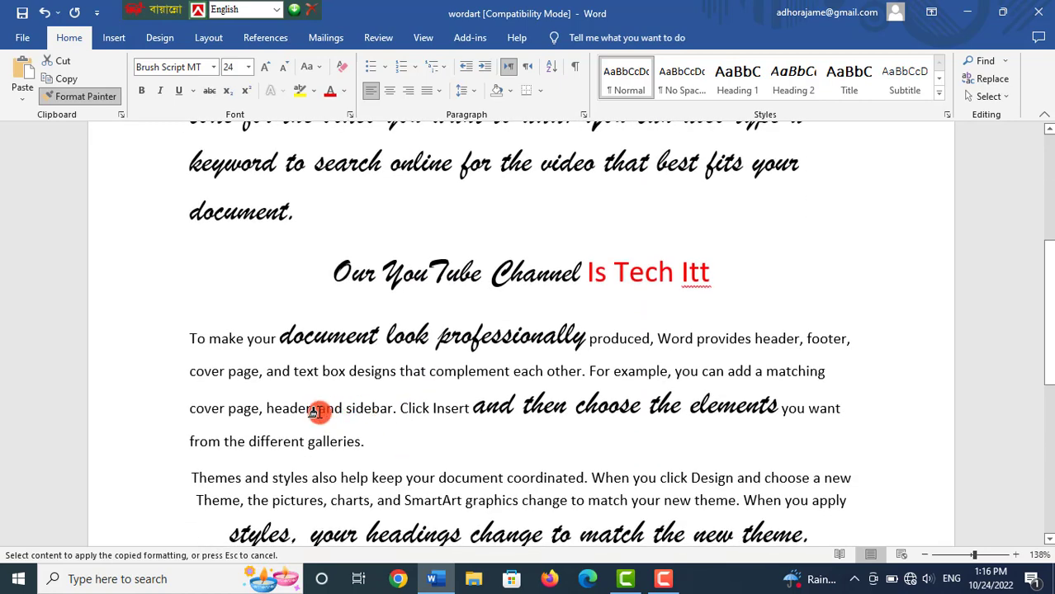
{"action": "scroll", "coordinate": [251, 338], "scroll_direction": "up", "scroll_amount": 4}
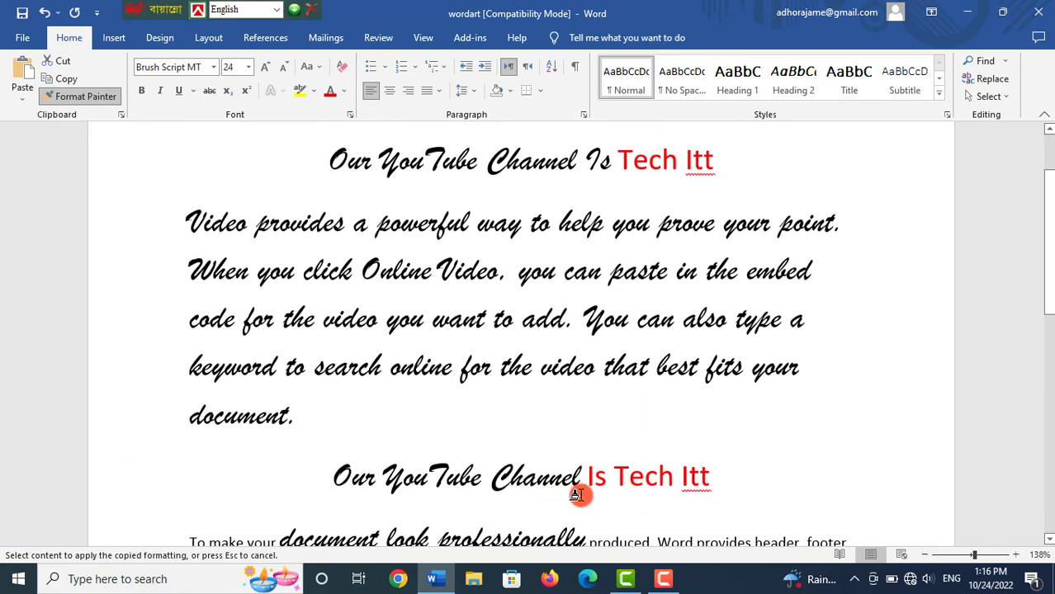
{"action": "left_click", "coordinate": [74, 96]}
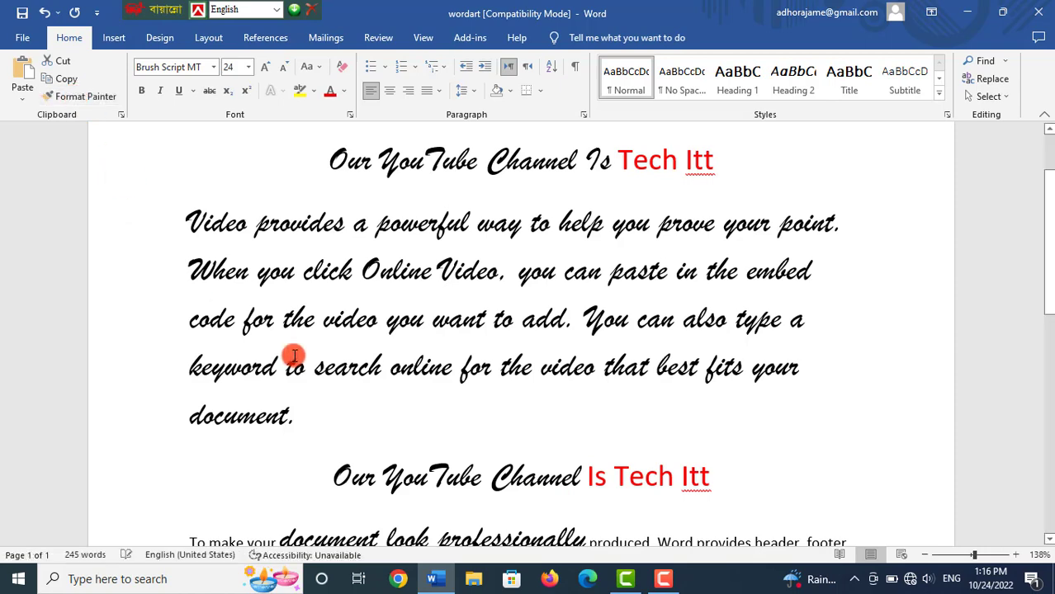
Step: Clear all formatting from the entire document text
{"action": "left_click", "coordinate": [531, 368]}
{"action": "scroll", "coordinate": [519, 438], "scroll_direction": "down", "scroll_amount": 3}
{"action": "scroll", "coordinate": [529, 379], "scroll_direction": "up", "scroll_amount": 4}
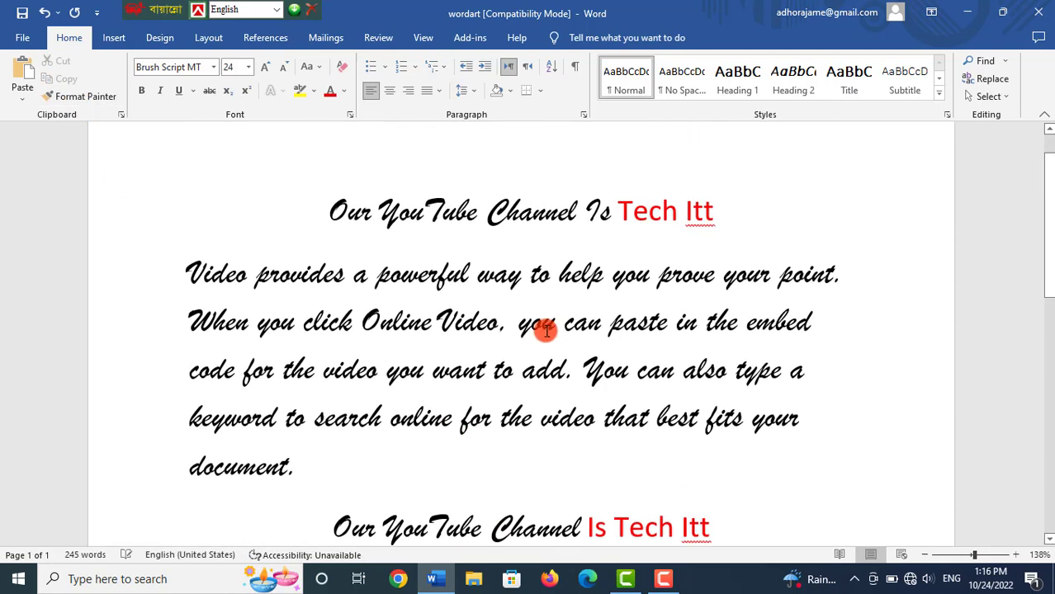
{"action": "scroll", "coordinate": [546, 329], "scroll_direction": "down", "scroll_amount": 12}
{"action": "scroll", "coordinate": [558, 344], "scroll_direction": "up", "scroll_amount": 10}
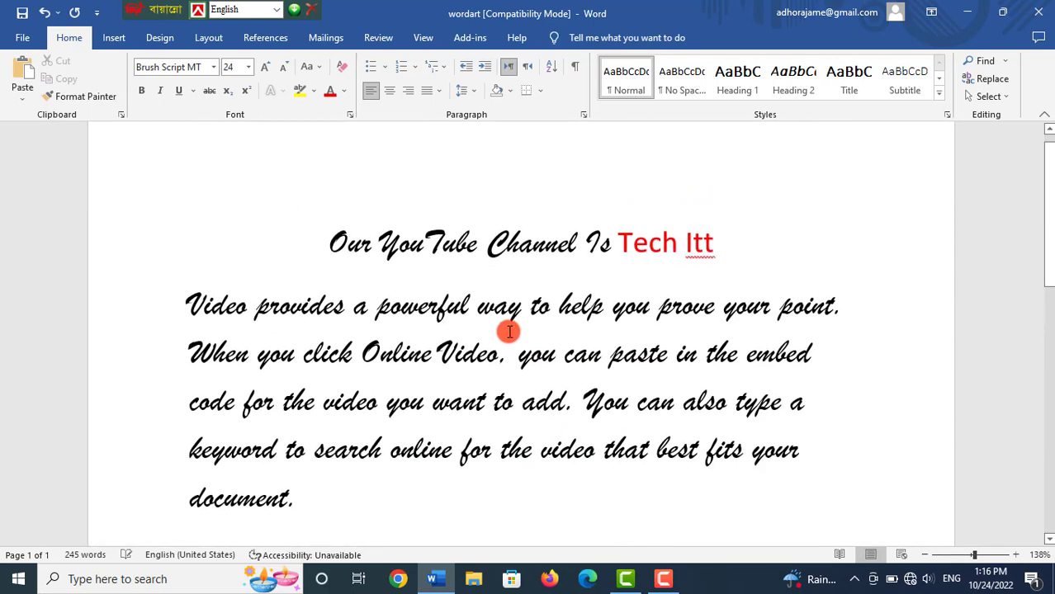
{"action": "key", "text": "ctrl+a"}
{"action": "scroll", "coordinate": [498, 328], "scroll_direction": "down", "scroll_amount": 4}
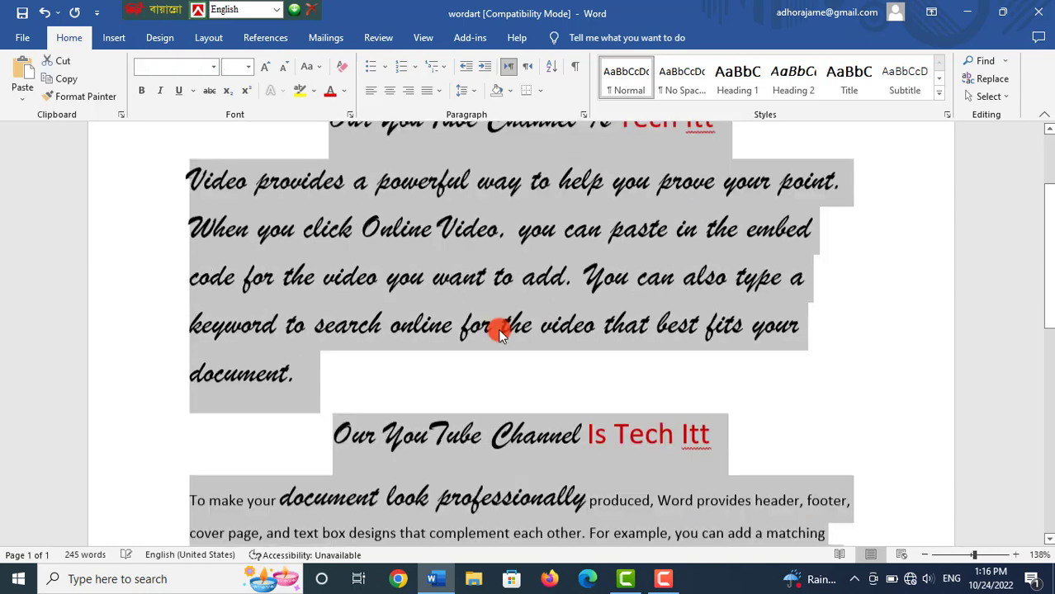
{"action": "scroll", "coordinate": [475, 322], "scroll_direction": "up", "scroll_amount": 5}
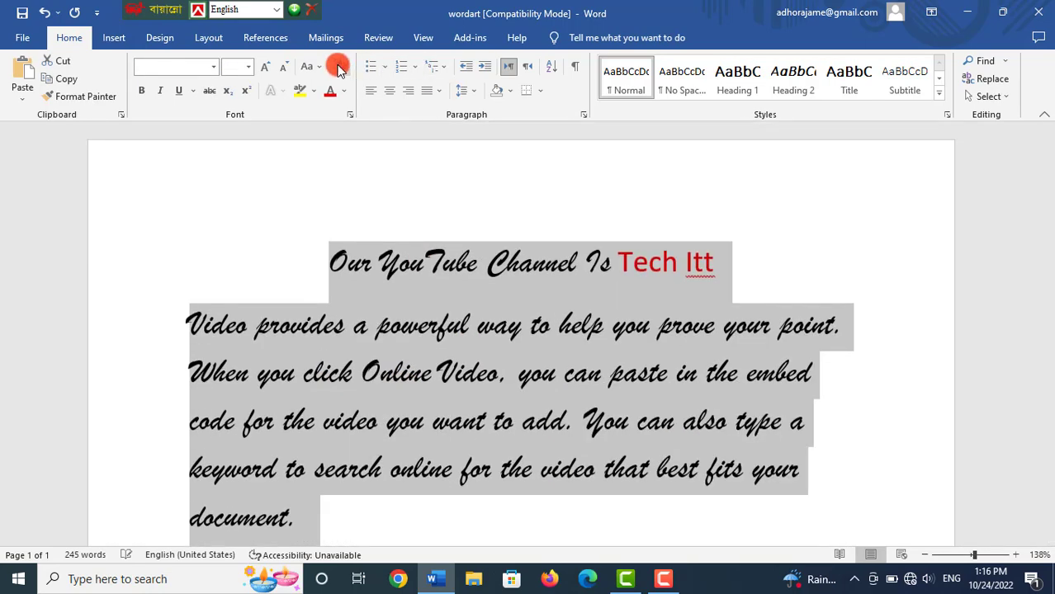
{"action": "left_click", "coordinate": [341, 66]}
{"action": "left_click", "coordinate": [421, 285]}
{"action": "scroll", "coordinate": [446, 307], "scroll_direction": "down", "scroll_amount": 3}
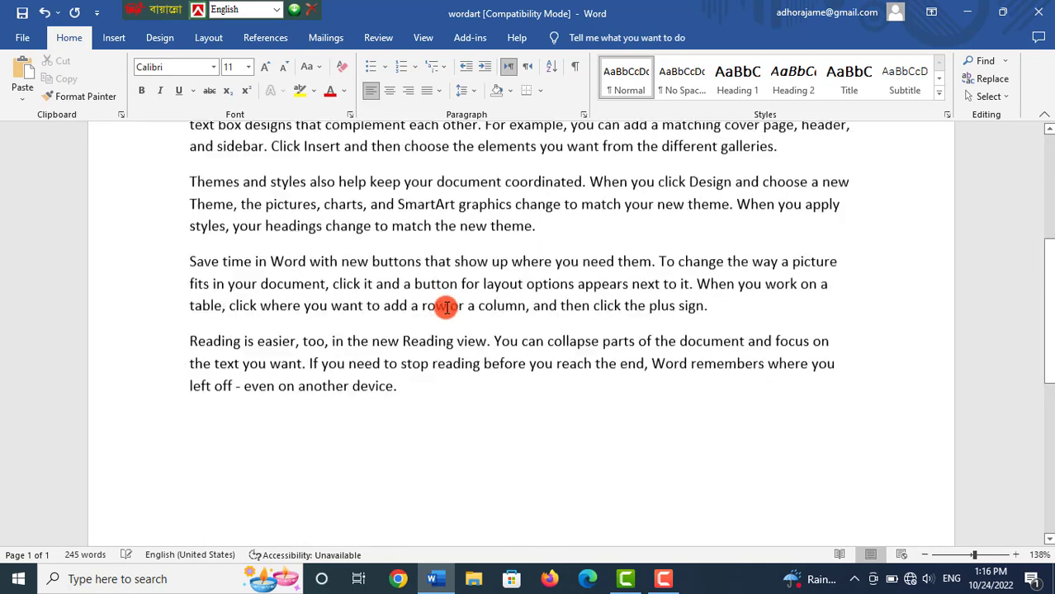
{"action": "scroll", "coordinate": [388, 306], "scroll_direction": "up", "scroll_amount": 4}
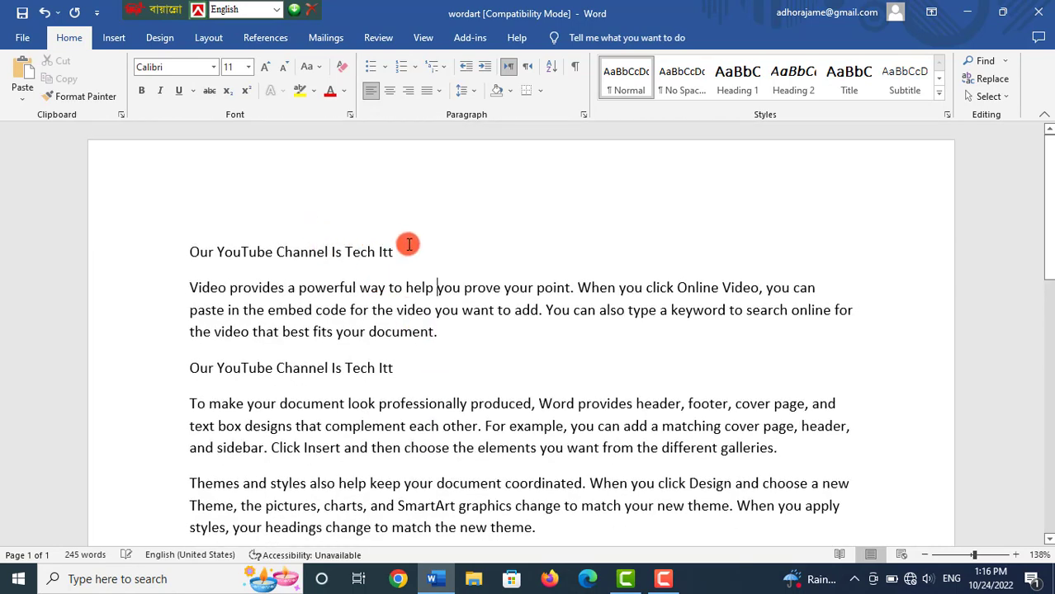
Step: Centre the top heading "Our YouTube Channel Is Tech Itt", set its font size to 24 and colour it red
{"action": "left_click_drag", "start_coordinate": [409, 244], "coordinate": [160, 252]}
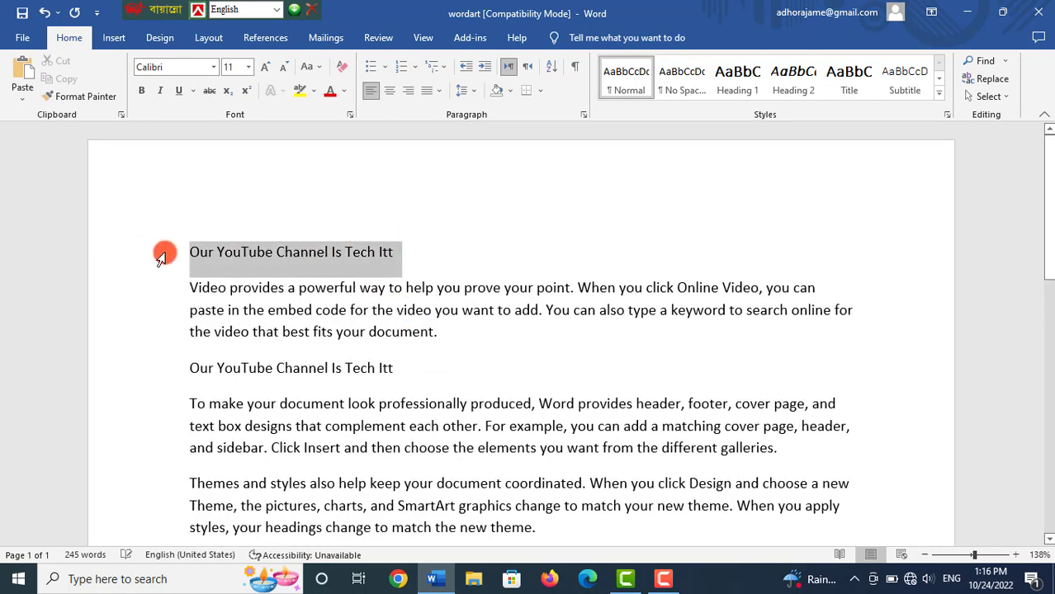
{"action": "left_click", "coordinate": [396, 94]}
{"action": "left_click", "coordinate": [250, 68]}
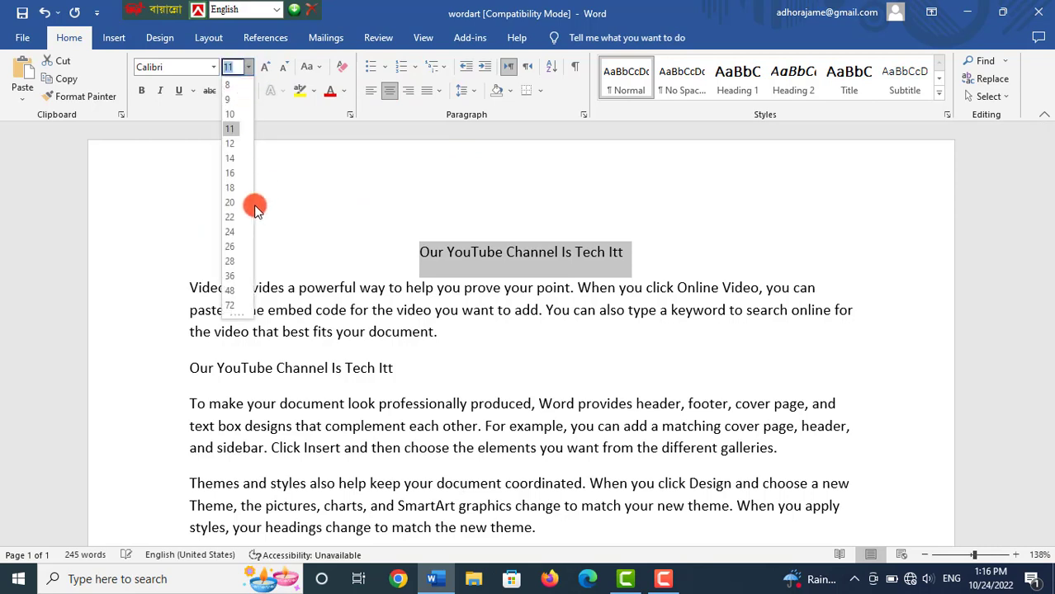
{"action": "left_click", "coordinate": [233, 228]}
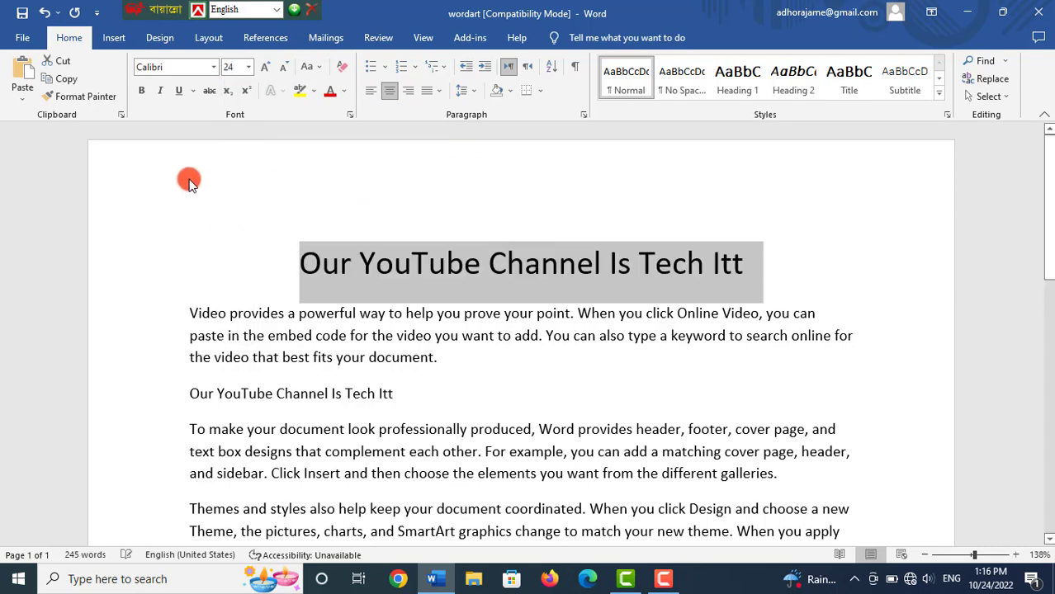
{"action": "left_click", "coordinate": [330, 91]}
{"action": "left_click", "coordinate": [559, 264]}
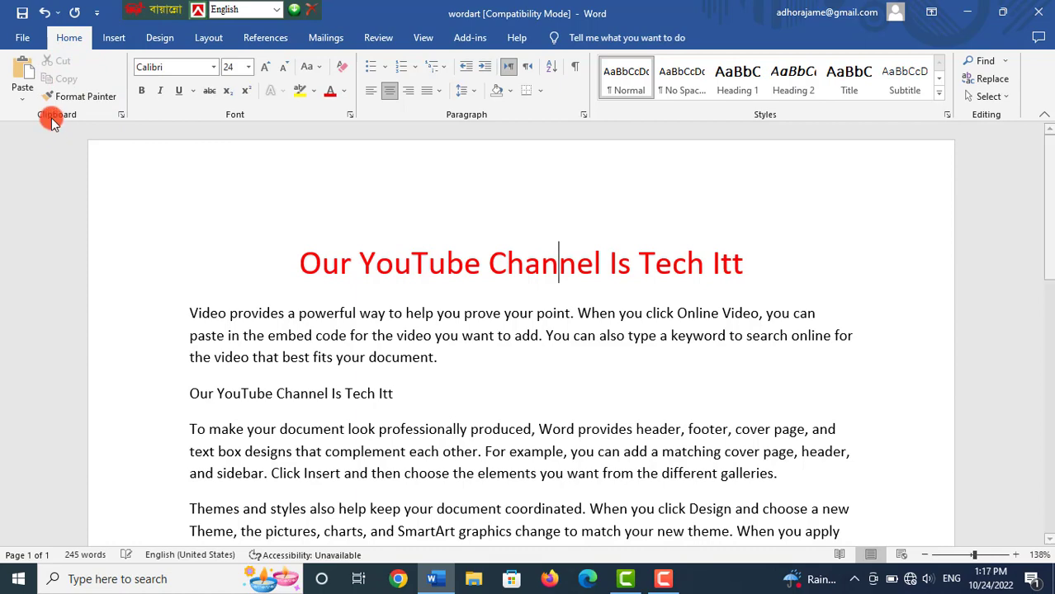
Step: Show the clipboard history and copy the red top heading
{"action": "left_click", "coordinate": [120, 115]}
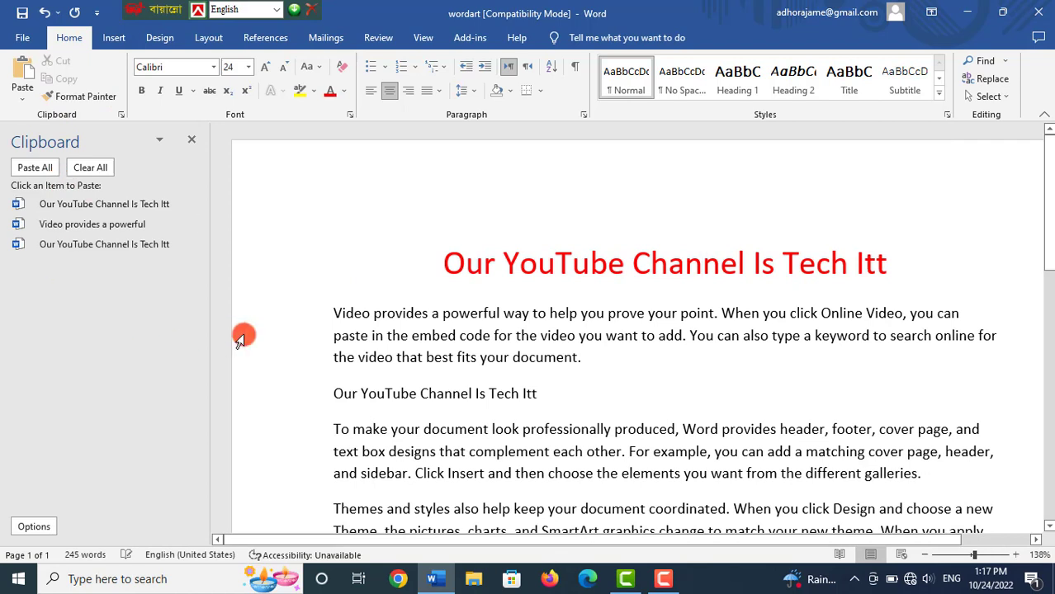
{"action": "left_click_drag", "start_coordinate": [699, 265], "coordinate": [368, 265]}
{"action": "key", "text": "ctrl+c"}
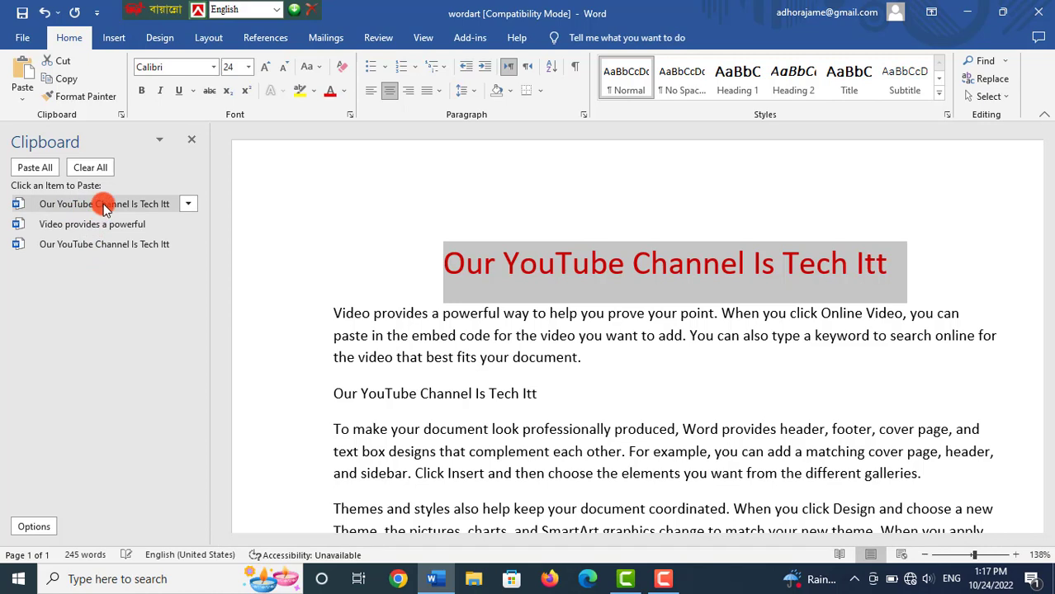
Step: On a new line below the first paragraph, paste the collected items "Our YouTube Channel Is Tech Itt", "Video provides a powerful" and the heading again
{"action": "left_click", "coordinate": [601, 313]}
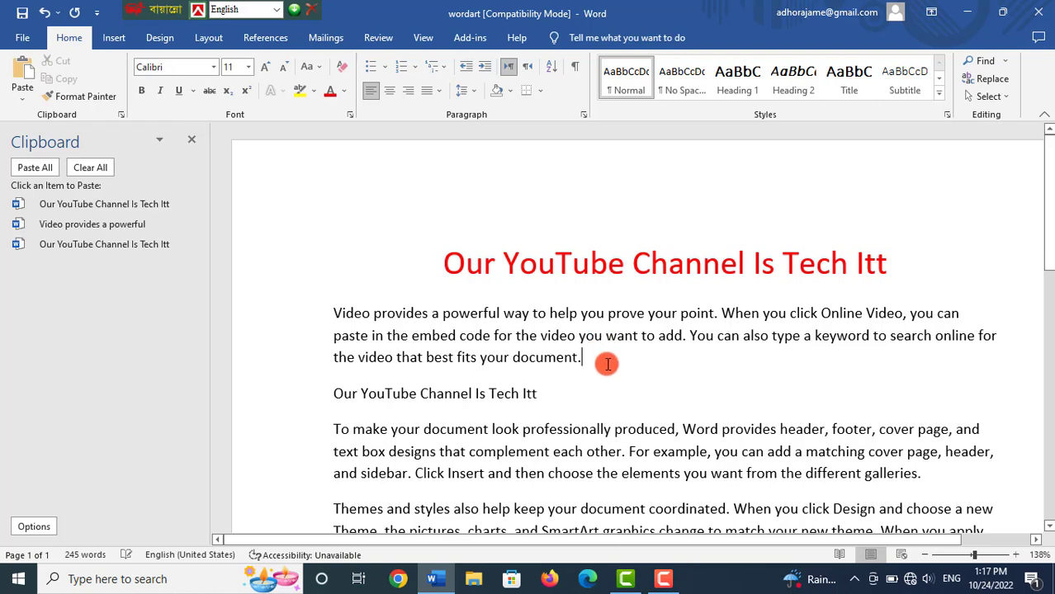
{"action": "key", "text": "Return"}
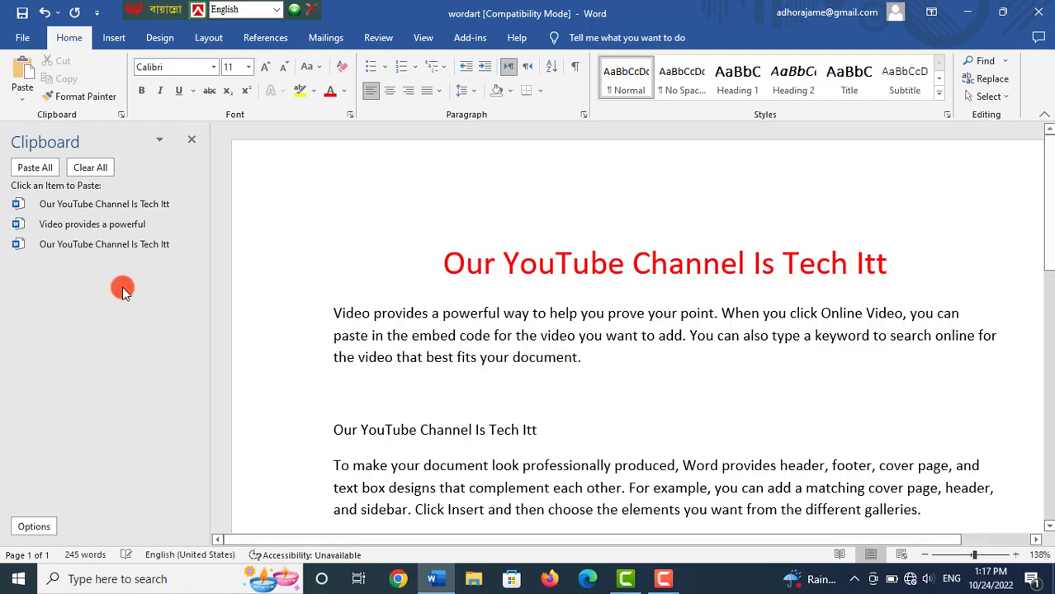
{"action": "left_click", "coordinate": [89, 244]}
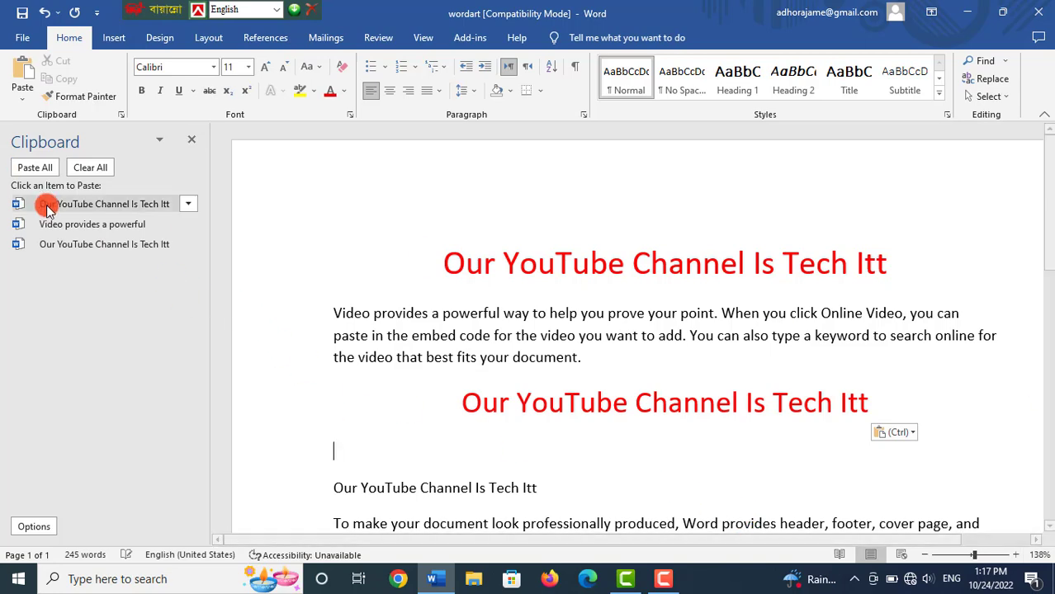
{"action": "left_click", "coordinate": [86, 225]}
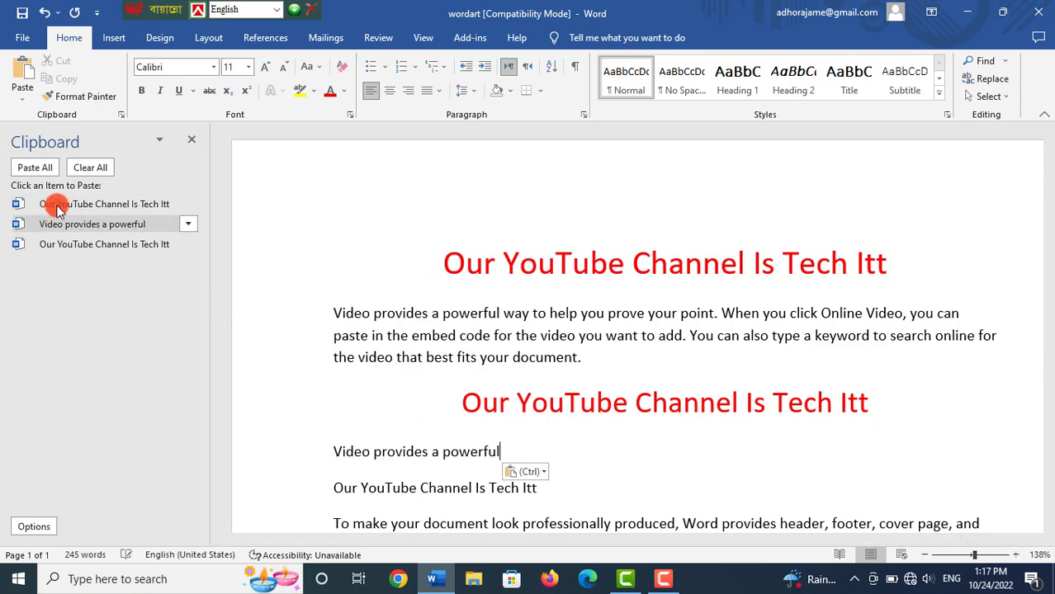
{"action": "left_click", "coordinate": [60, 204]}
{"action": "scroll", "coordinate": [363, 355], "scroll_direction": "down", "scroll_amount": 3}
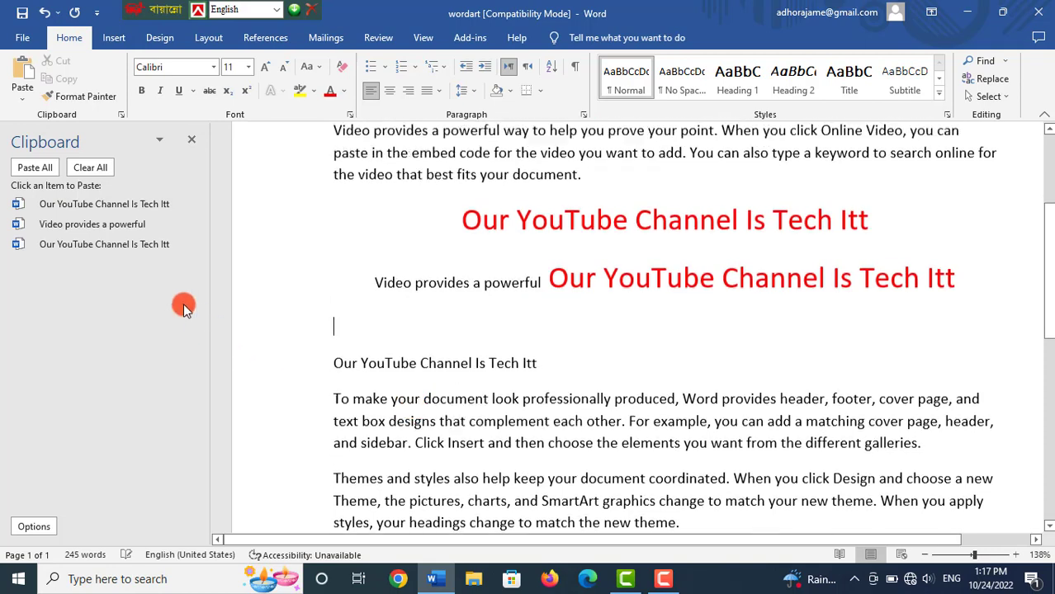
{"action": "scroll", "coordinate": [183, 304], "scroll_direction": "up", "scroll_amount": 1}
Step: Copy "left off - even on another device." from the last paragraph and paste it on a new line below
{"action": "scroll", "coordinate": [496, 374], "scroll_direction": "down", "scroll_amount": 5}
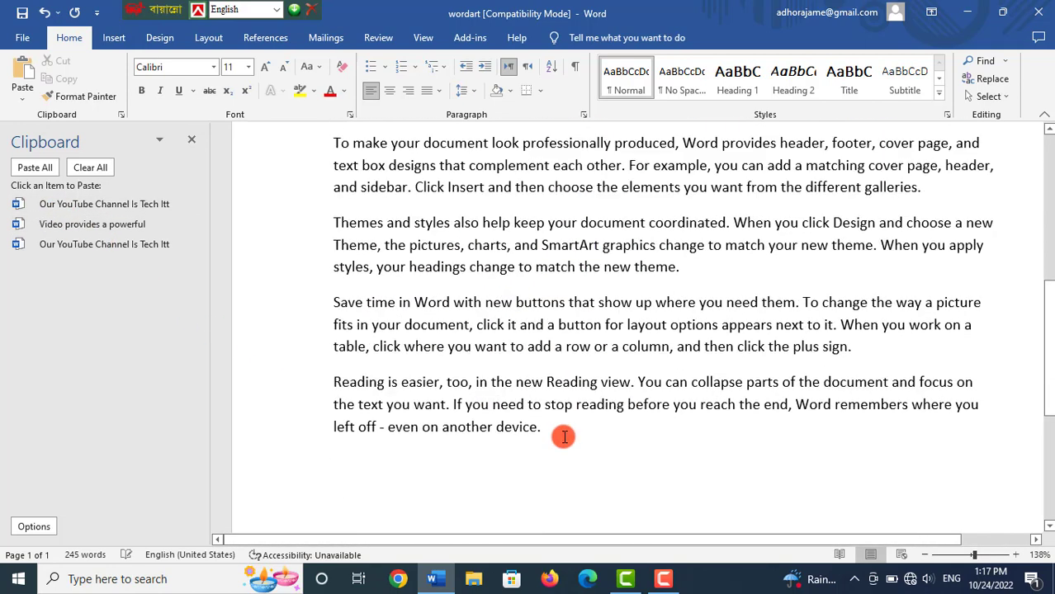
{"action": "left_click_drag", "start_coordinate": [541, 406], "coordinate": [244, 399]}
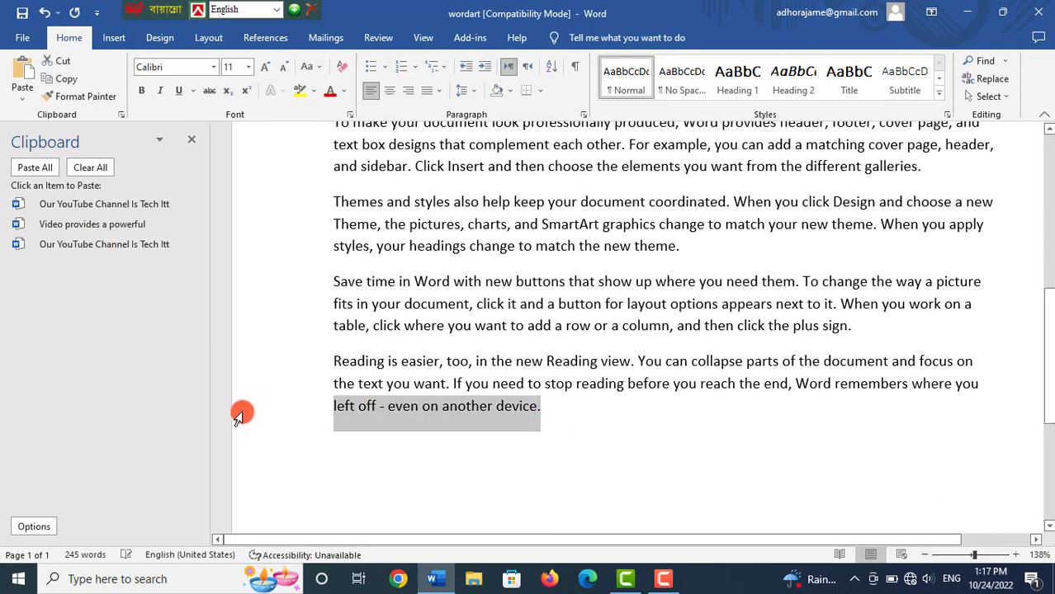
{"action": "key", "text": "ctrl+c"}
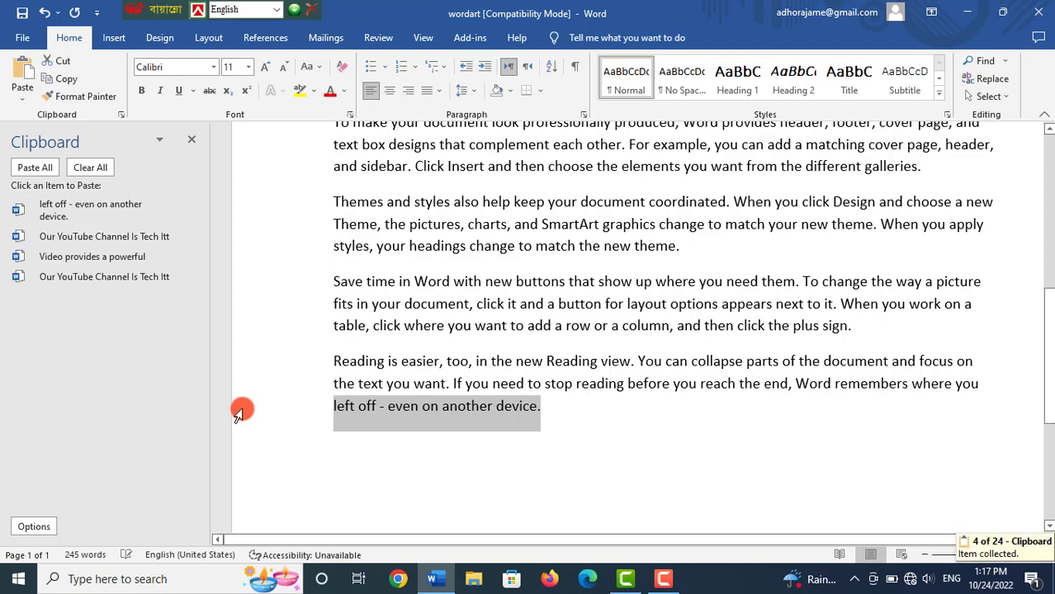
{"action": "left_click", "coordinate": [588, 425]}
{"action": "key", "text": "Return"}
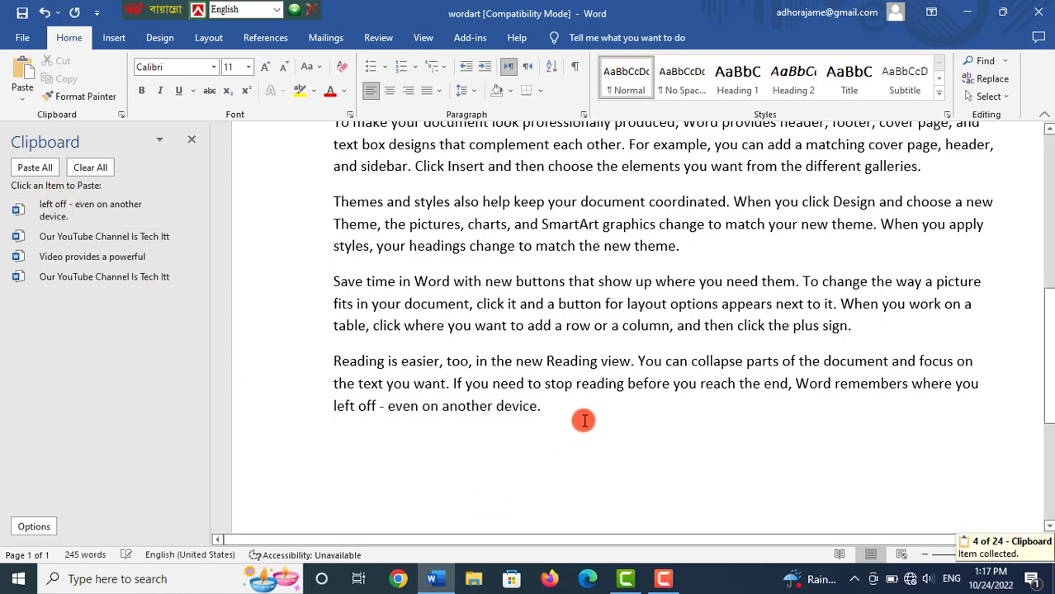
{"action": "key", "text": "ctrl+v"}
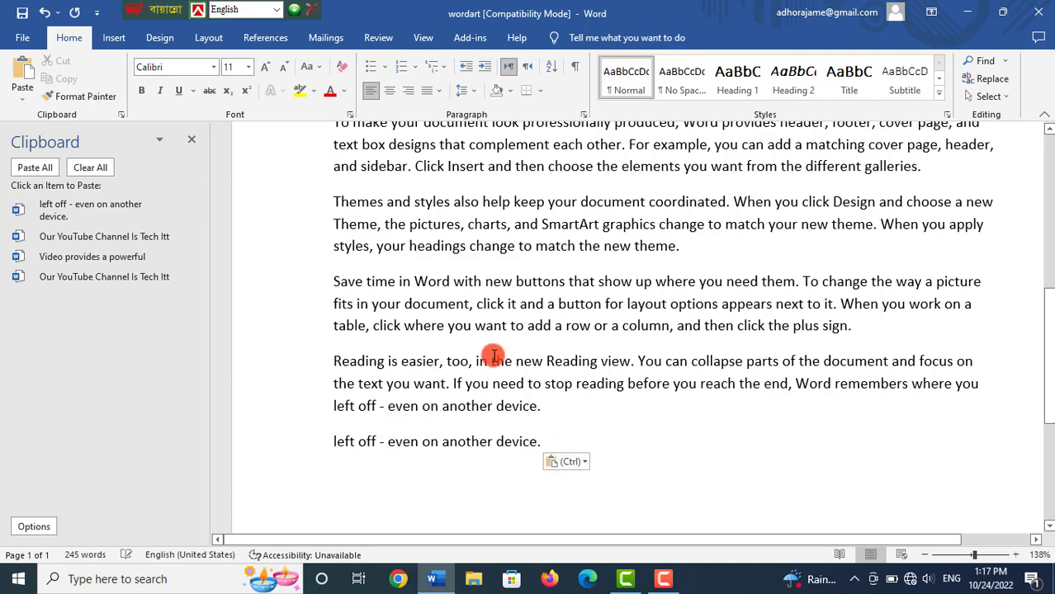
Step: Cut "Save time in Word" from its paragraph and paste it from the clipboard history on a new line at the document's end
{"action": "left_click_drag", "start_coordinate": [453, 282], "coordinate": [840, 321]}
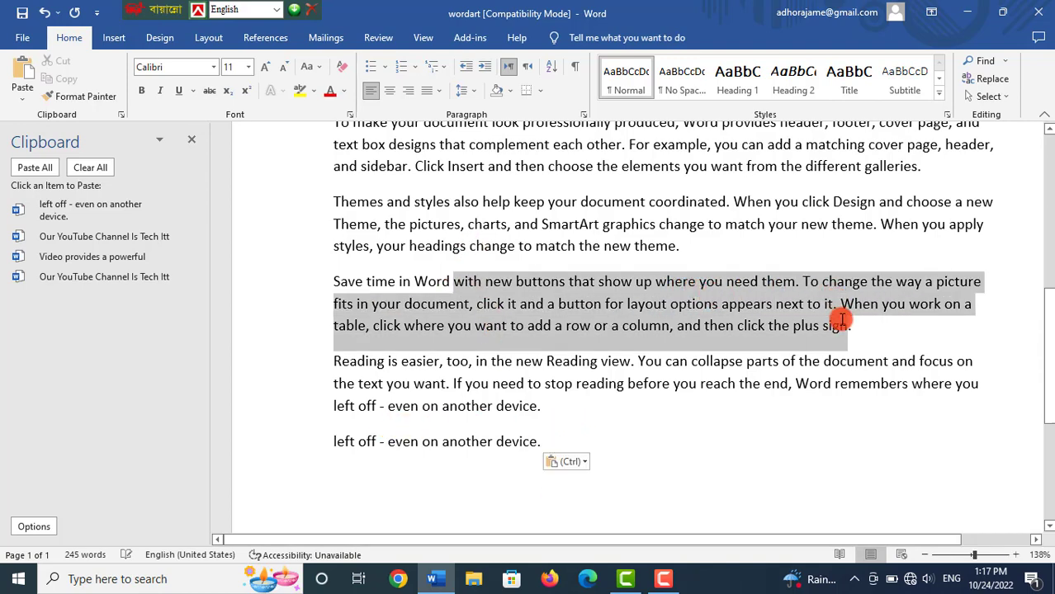
{"action": "left_click", "coordinate": [731, 361]}
{"action": "left_click", "coordinate": [328, 281]}
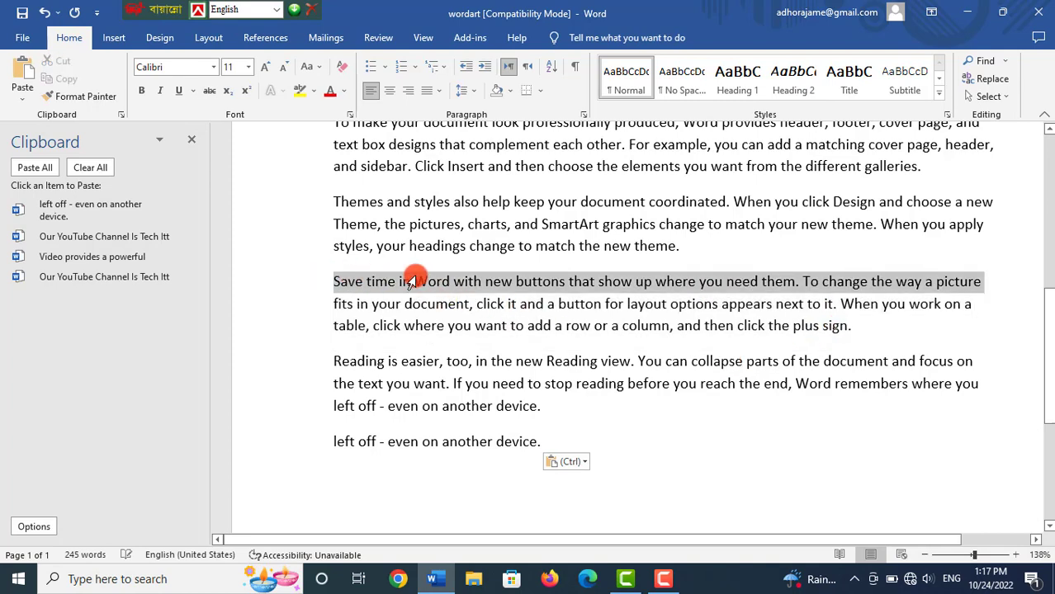
{"action": "left_click_drag", "start_coordinate": [417, 281], "coordinate": [344, 294]}
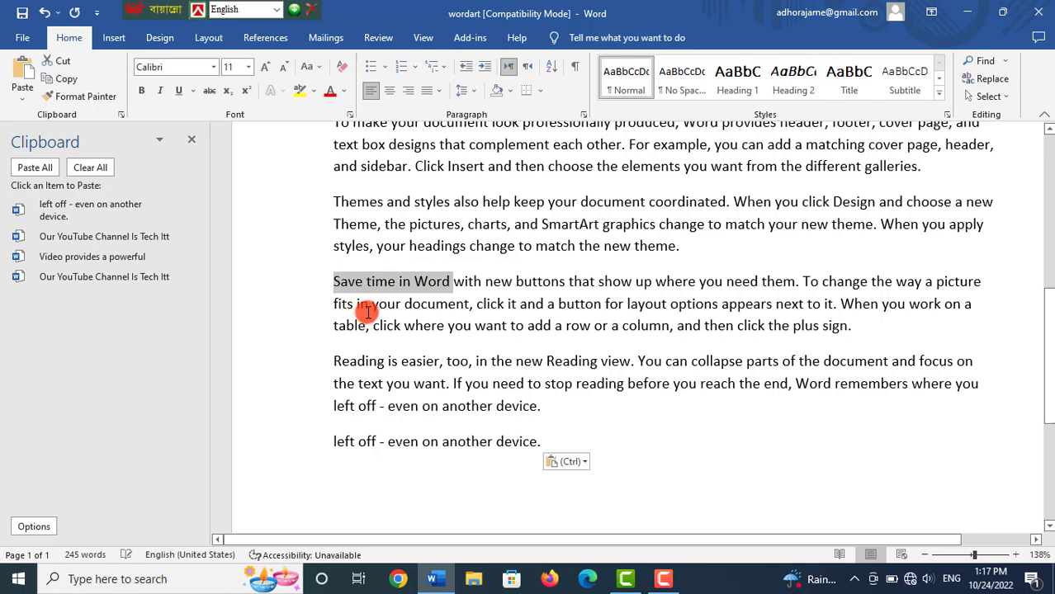
{"action": "key", "text": "ctrl+x"}
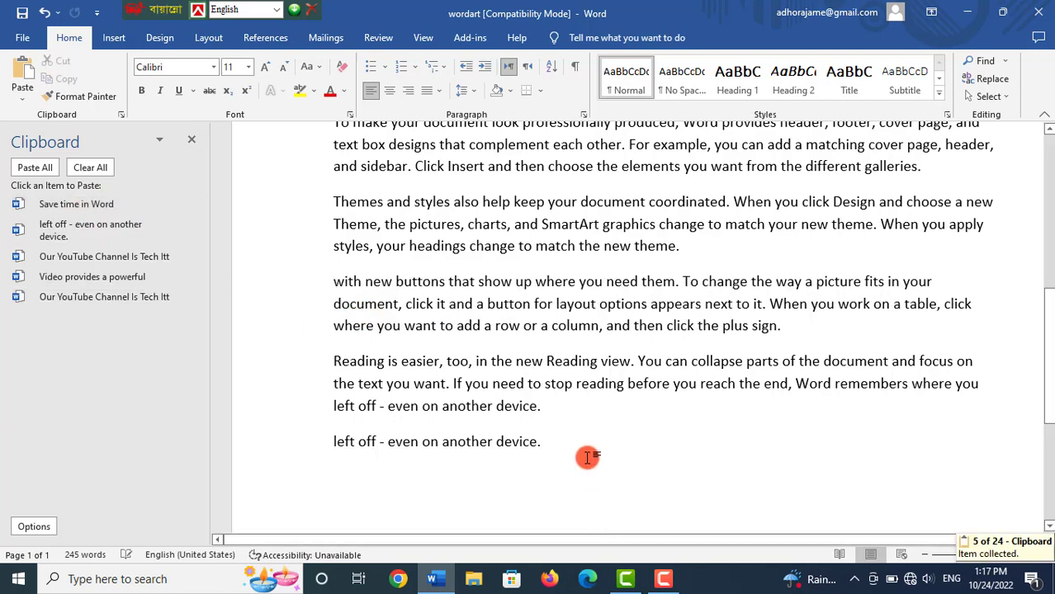
{"action": "key", "text": "Return"}
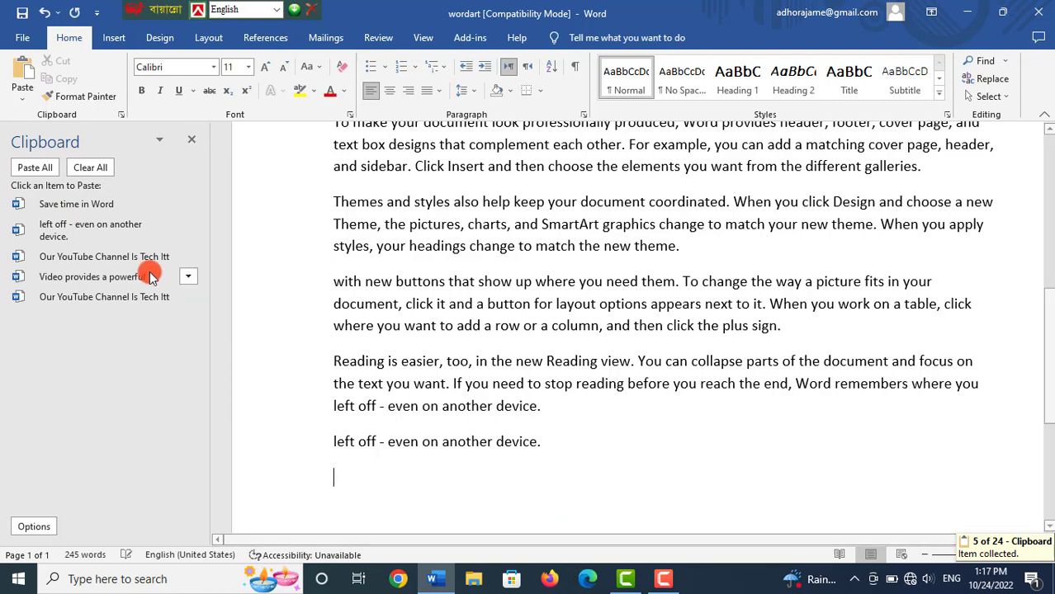
{"action": "left_click", "coordinate": [96, 204]}
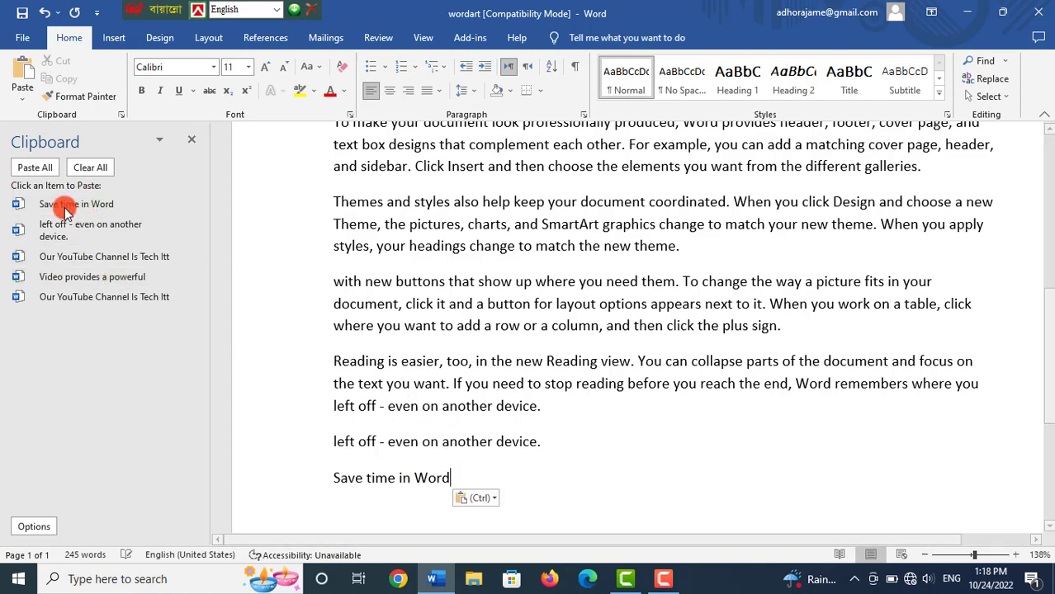
Step: Delete the pasted "Save time in Word" line and paste the phrase again on a new last line from the clipboard history
{"action": "left_click_drag", "start_coordinate": [461, 479], "coordinate": [268, 483]}
{"action": "key", "text": "BackSpace"}
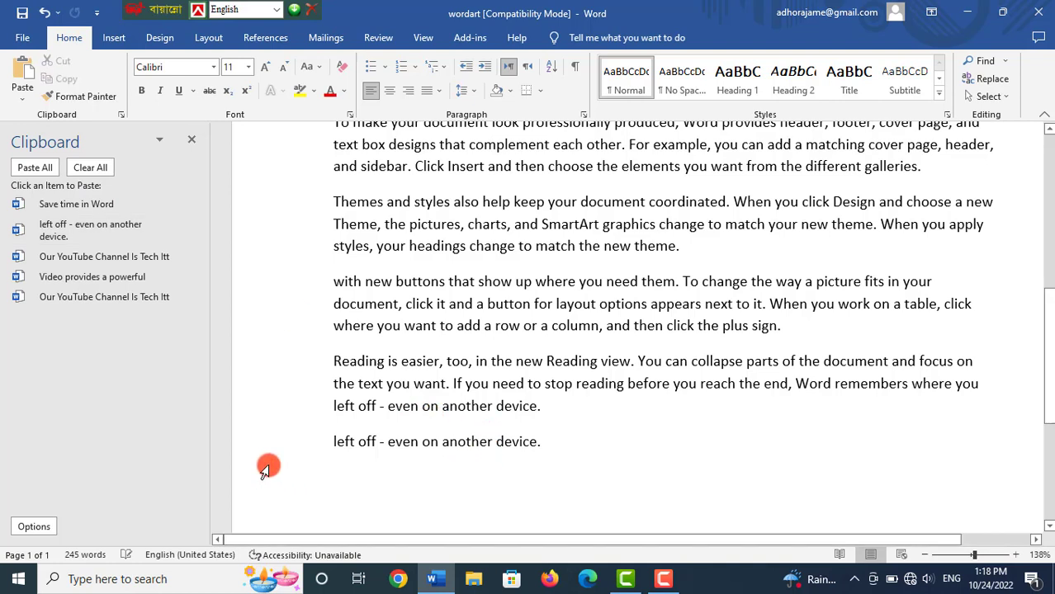
{"action": "key", "text": "BackSpace"}
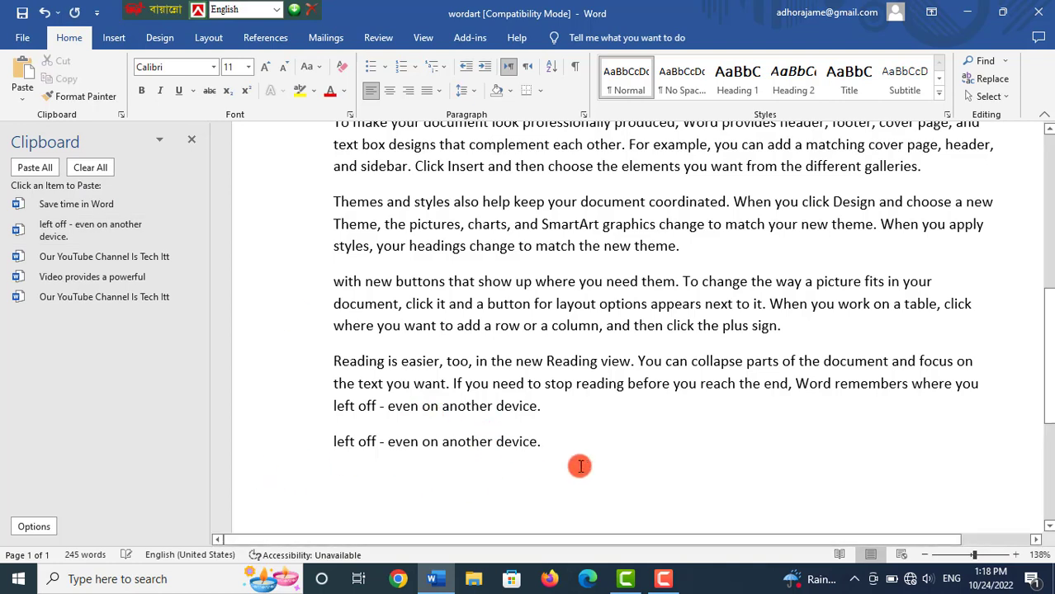
{"action": "key", "text": "Return"}
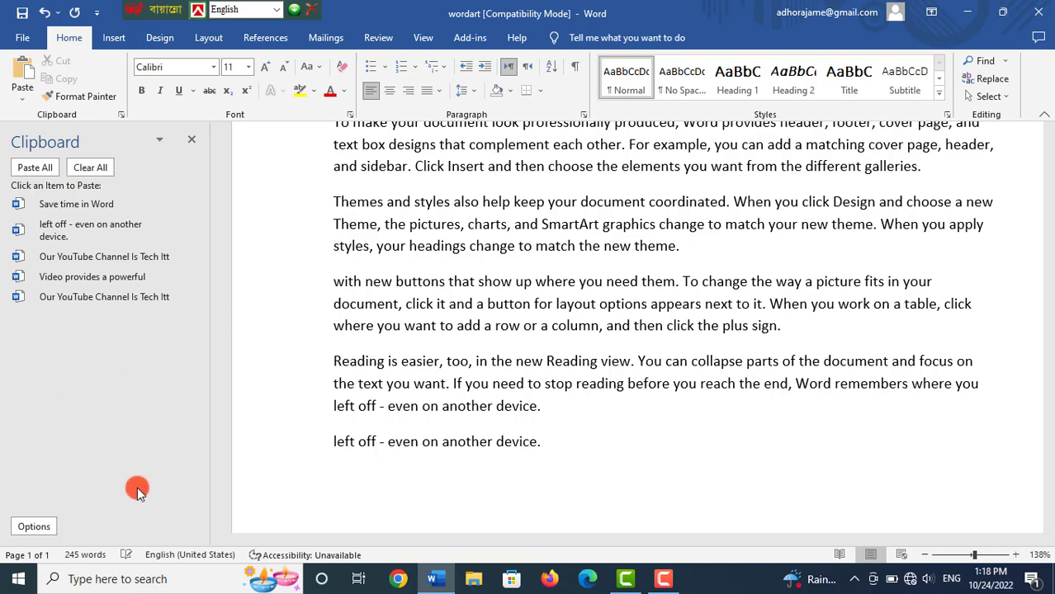
{"action": "left_click", "coordinate": [81, 210]}
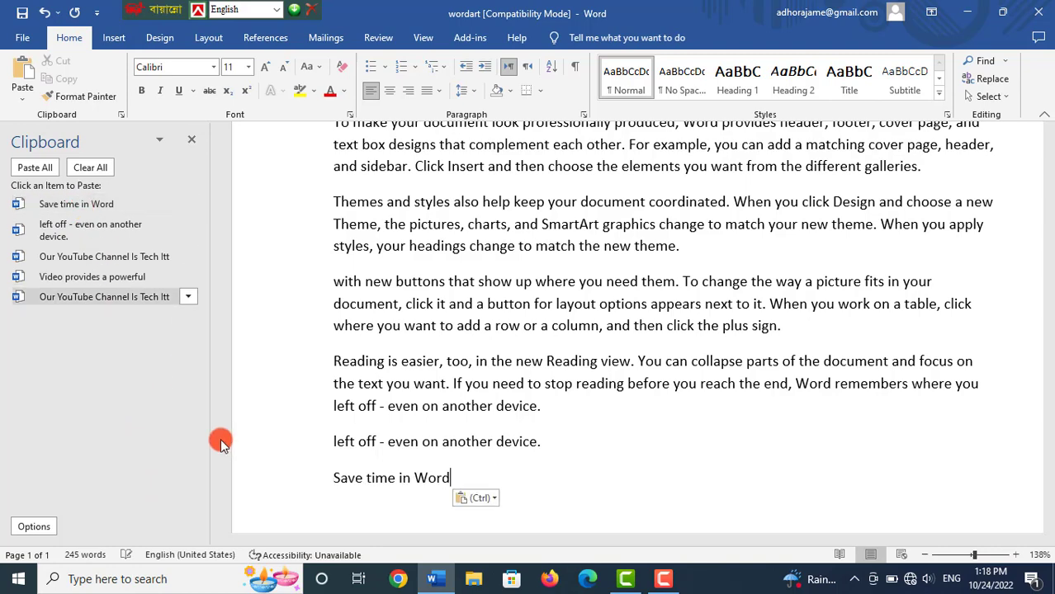
Step: Paste the oldest collected "Our YouTube Channel Is Tech Itt" item directly after "Save time in Word" and check the document
{"action": "left_click", "coordinate": [118, 304]}
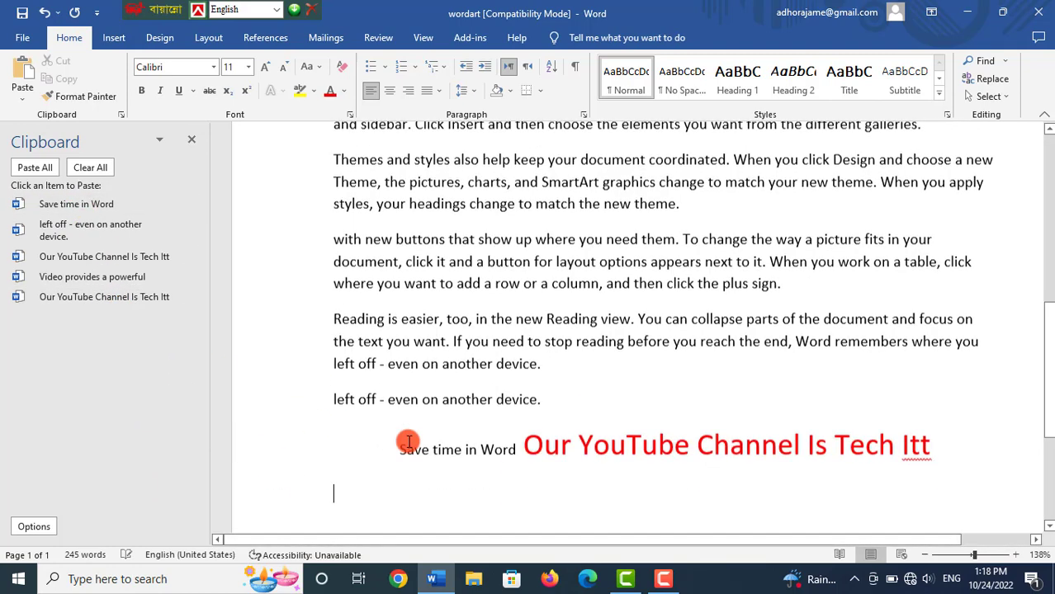
{"action": "scroll", "coordinate": [561, 425], "scroll_direction": "up", "scroll_amount": 5}
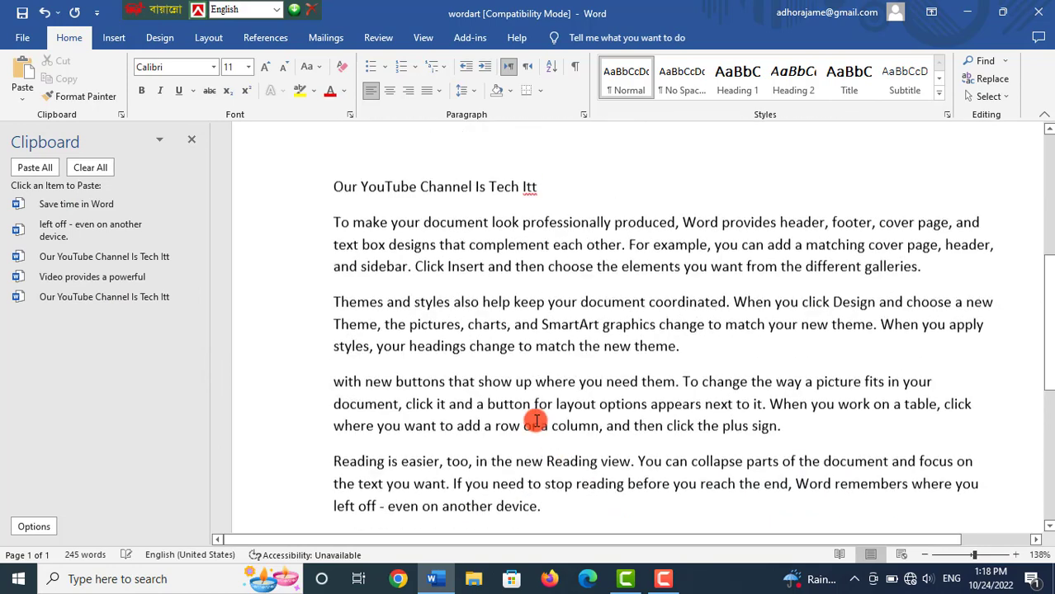
{"action": "scroll", "coordinate": [526, 388], "scroll_direction": "down", "scroll_amount": 5}
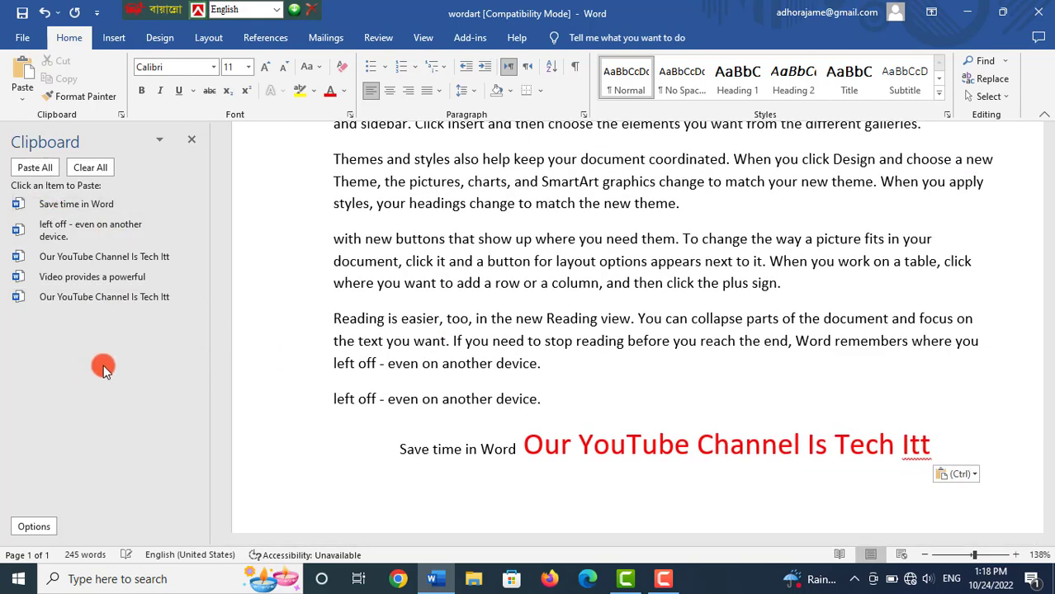
Step: Clear all collected items from the clipboard history and return to the beginning of the document
{"action": "left_click", "coordinate": [91, 168]}
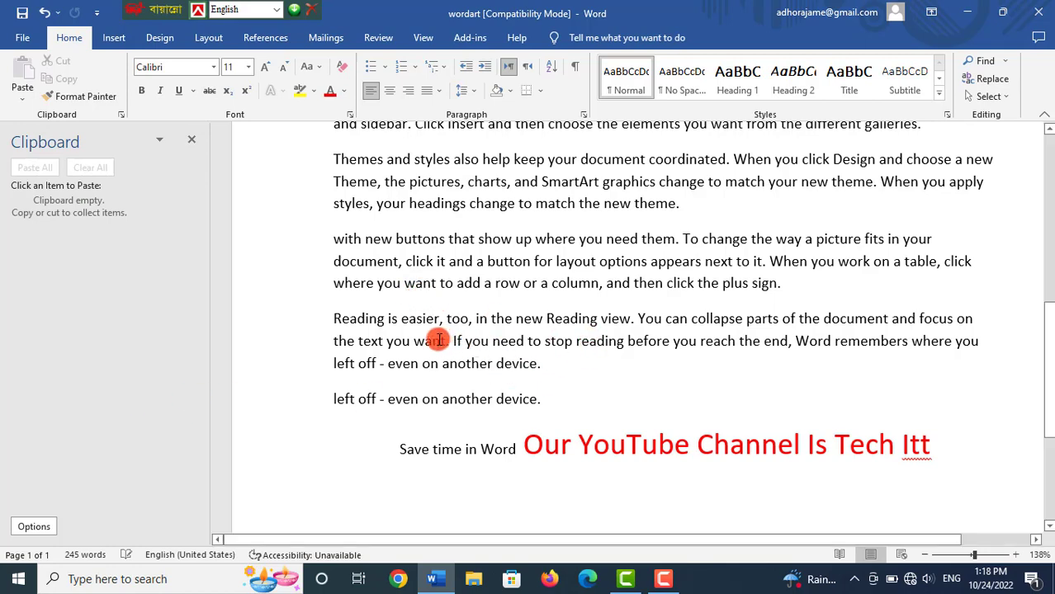
{"action": "scroll", "coordinate": [405, 338], "scroll_direction": "up", "scroll_amount": 5}
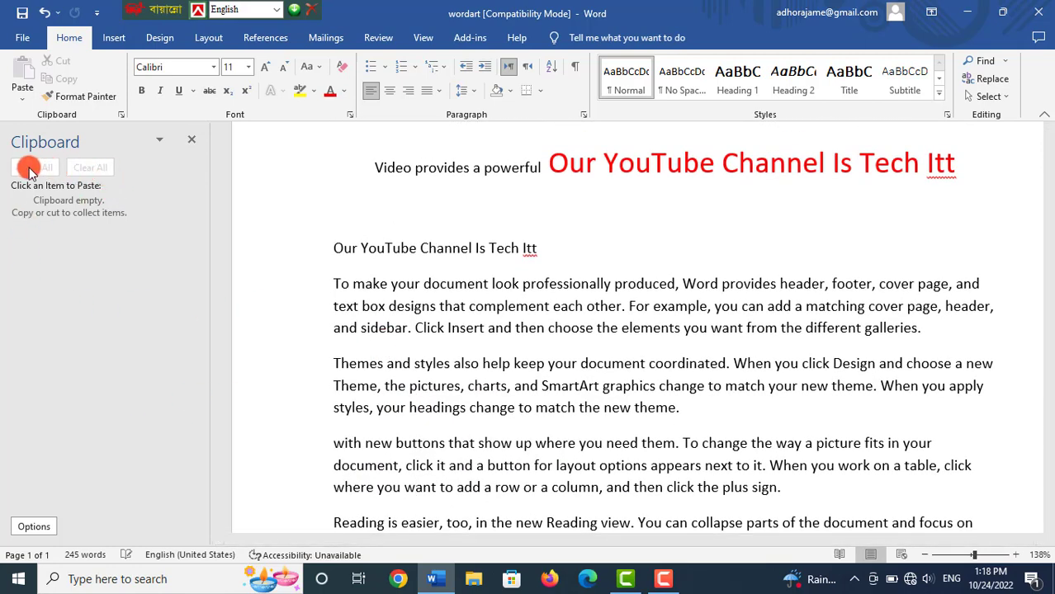
{"action": "scroll", "coordinate": [609, 365], "scroll_direction": "up", "scroll_amount": 6}
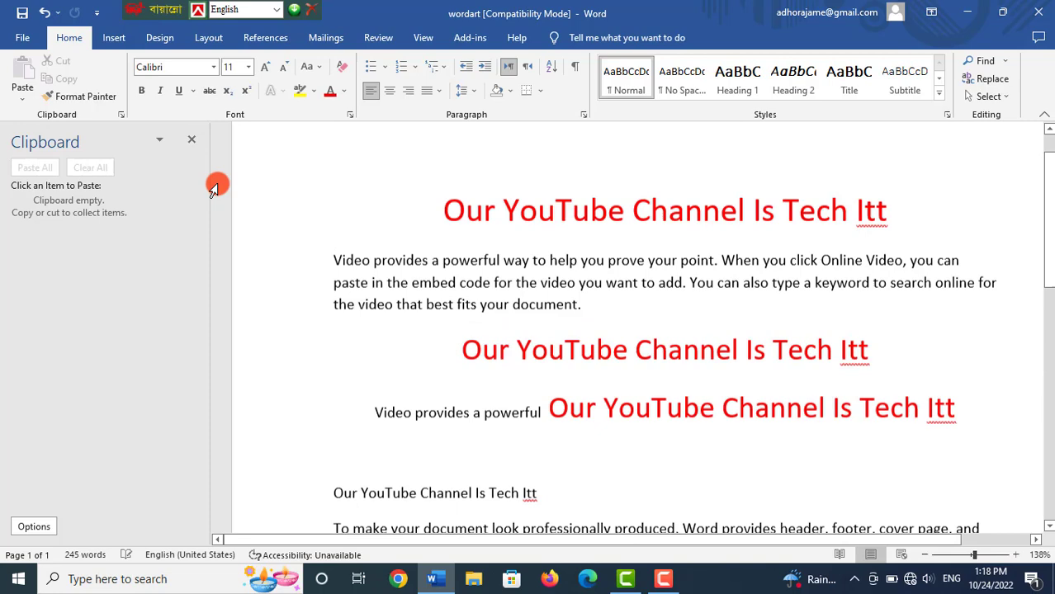
Step: Check the Clipboard pane's Move, Resize and Close choices without applying Move or Resize, and close the pane
{"action": "left_click", "coordinate": [159, 141]}
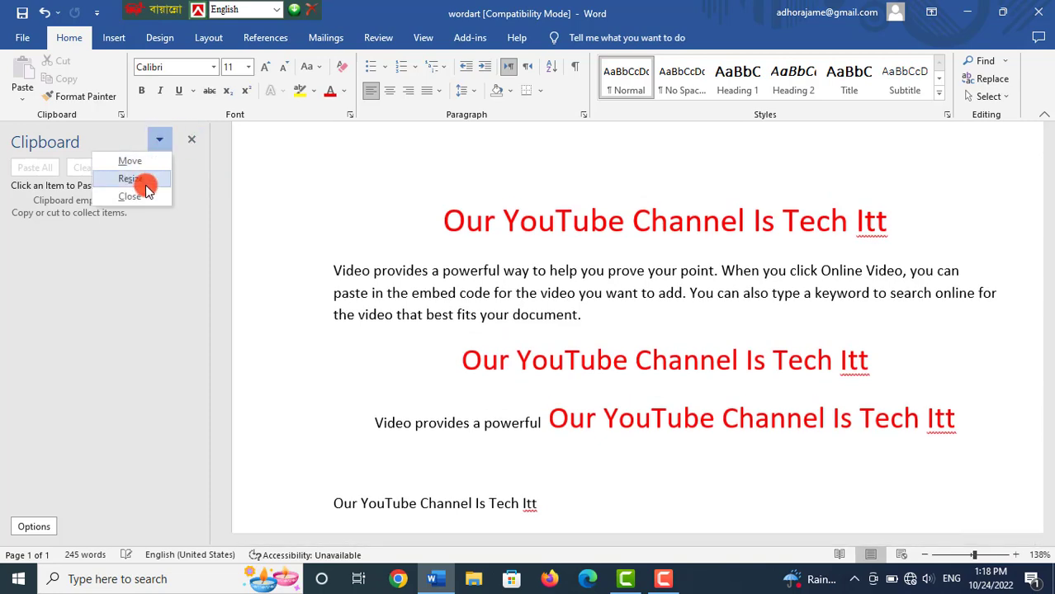
{"action": "left_click", "coordinate": [144, 225]}
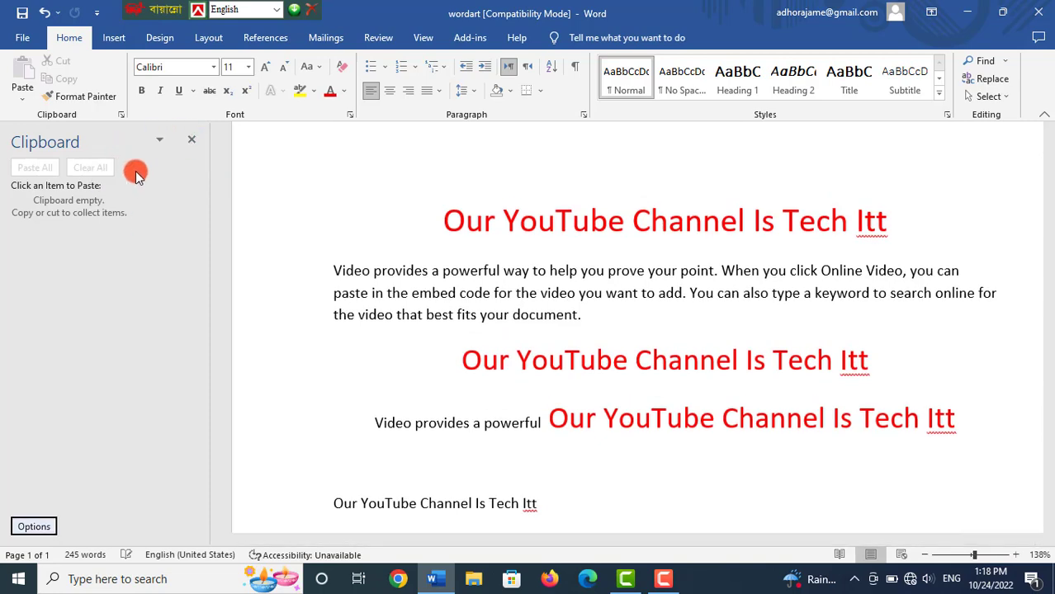
{"action": "left_click", "coordinate": [192, 139]}
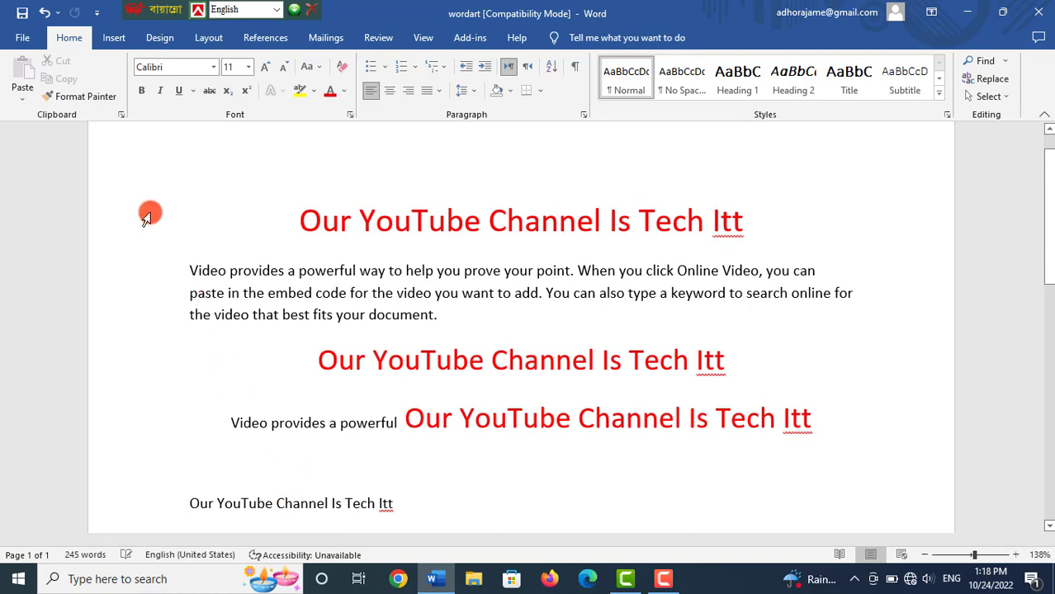
Step: Reopen the Clipboard pane to review its display options without changing any, and close the pane again
{"action": "left_click", "coordinate": [120, 115]}
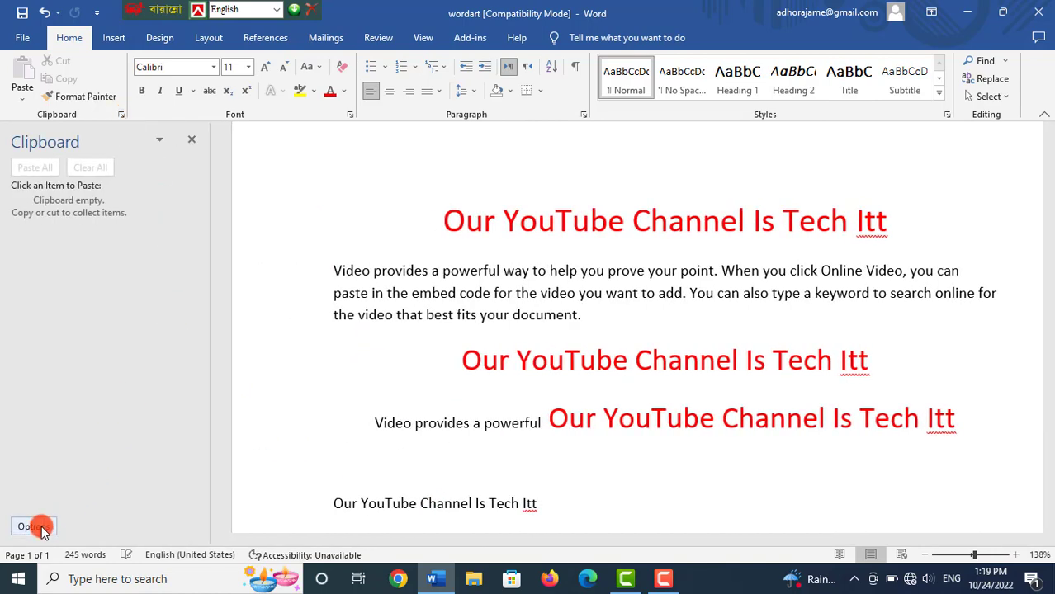
{"action": "left_click", "coordinate": [40, 527]}
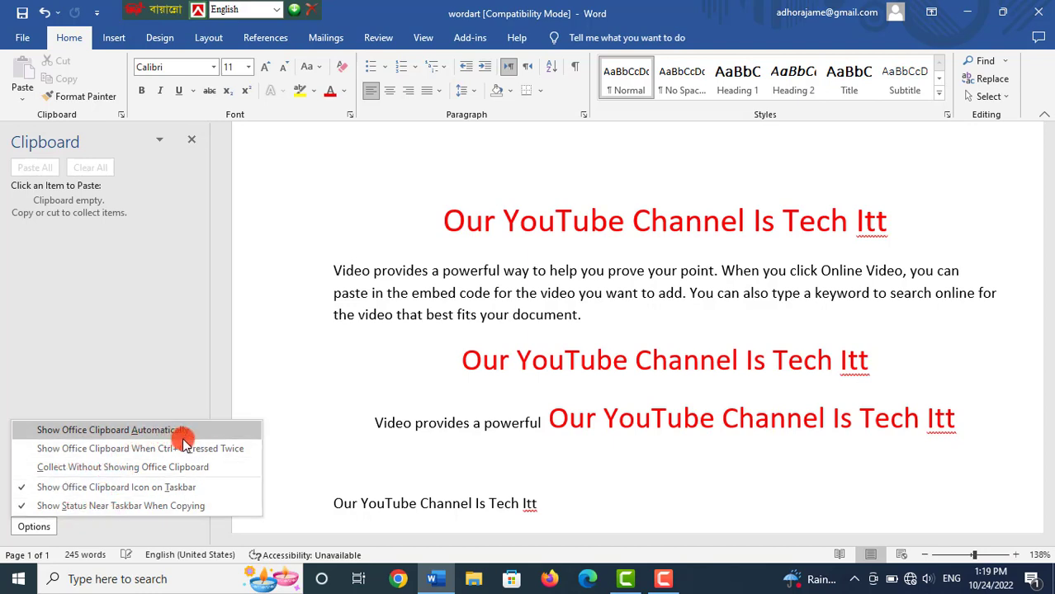
{"action": "left_click", "coordinate": [296, 353]}
{"action": "scroll", "coordinate": [406, 338], "scroll_direction": "up", "scroll_amount": 1}
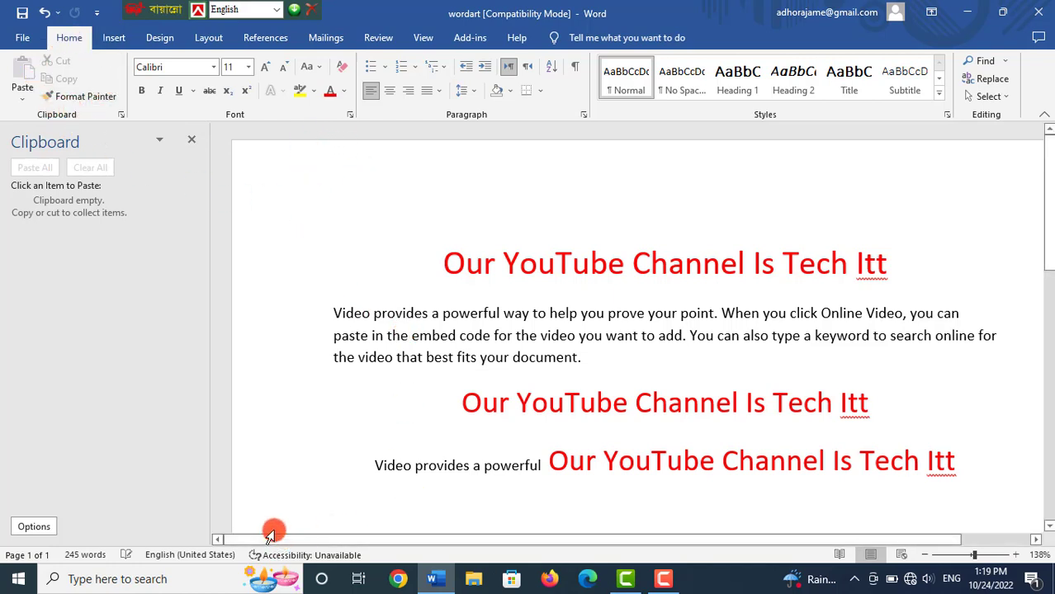
{"action": "left_click", "coordinate": [194, 143]}
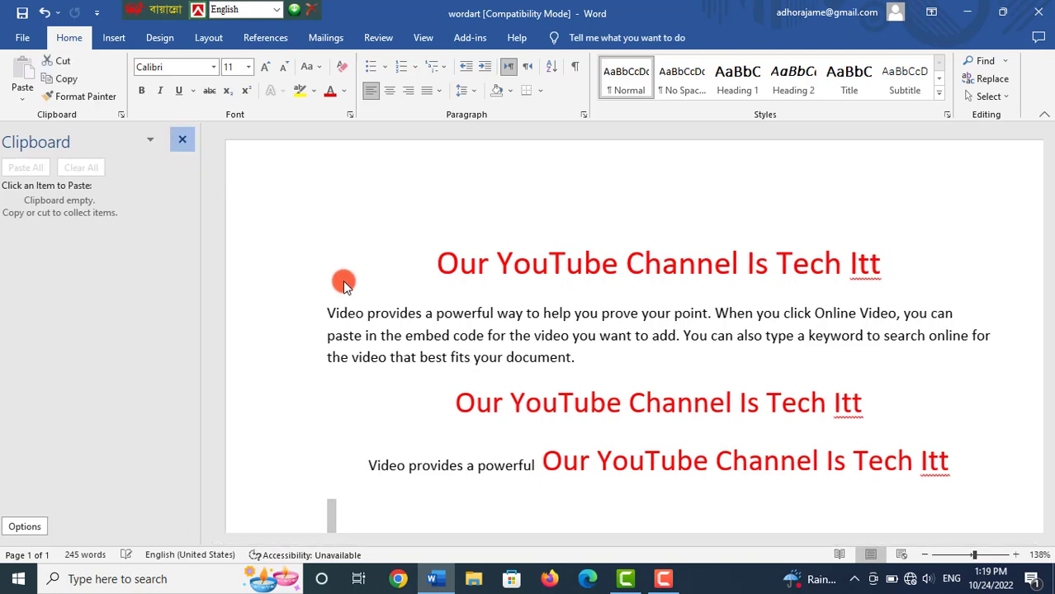